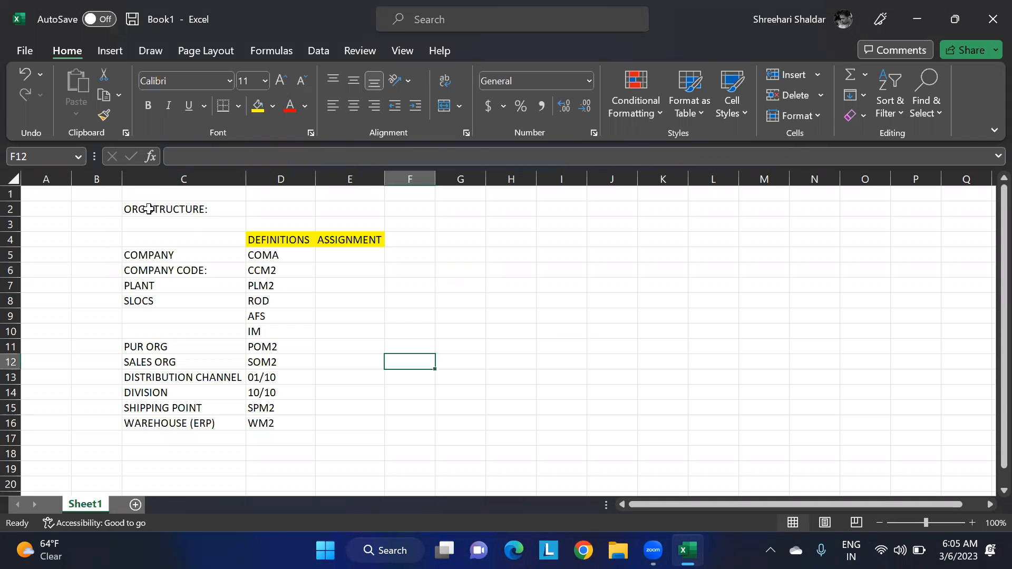
Examine the org structure entries for company, company code, plant and storage locations with their definitions.
click(156, 210)
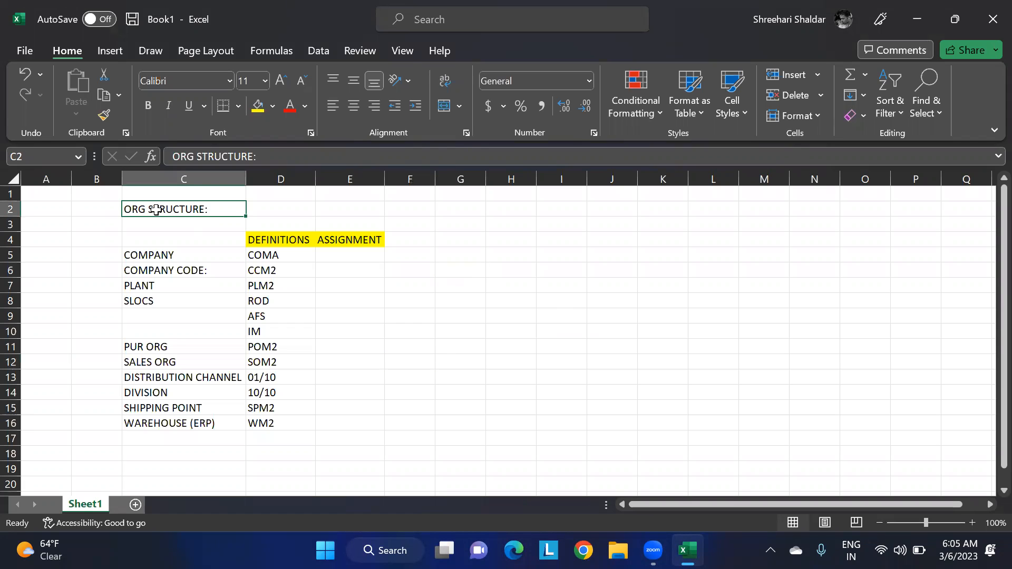
click(171, 256)
click(273, 255)
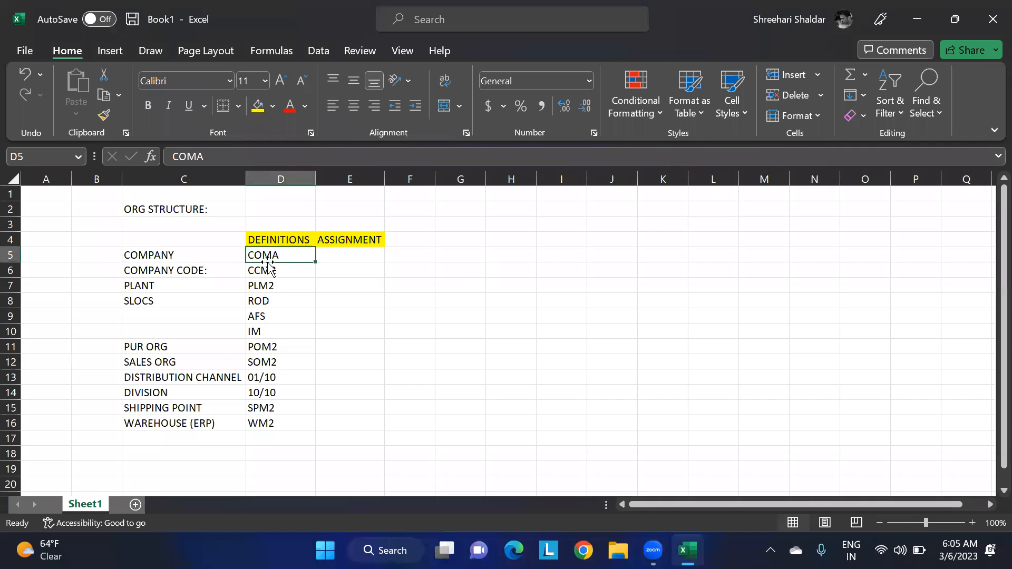
click(159, 270)
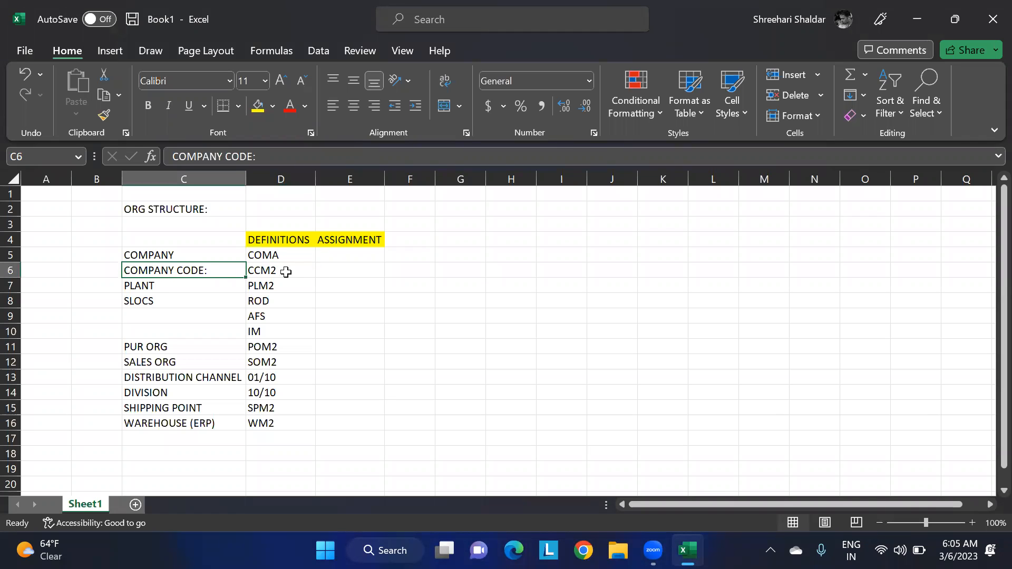
click(285, 272)
click(158, 286)
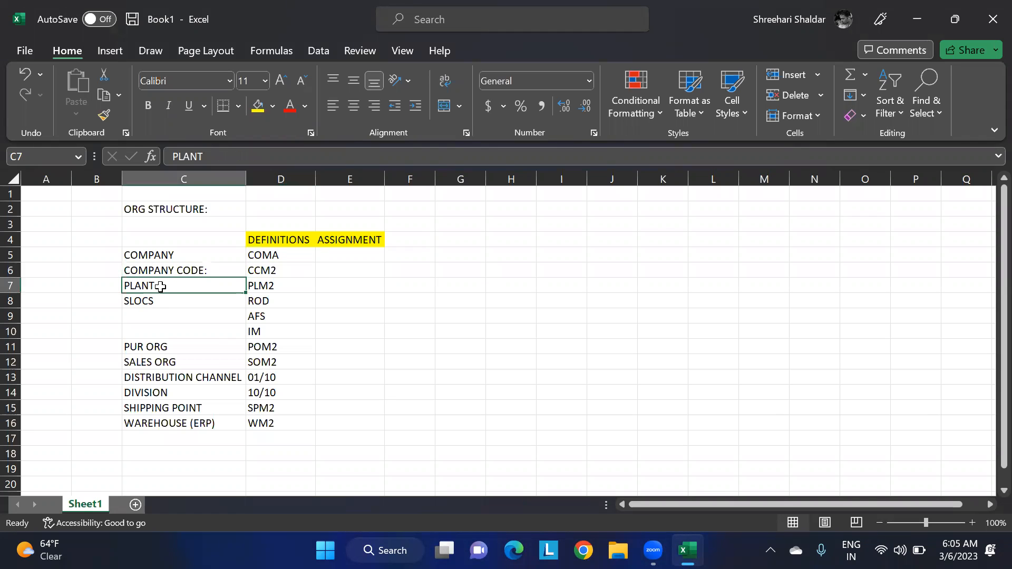
click(274, 285)
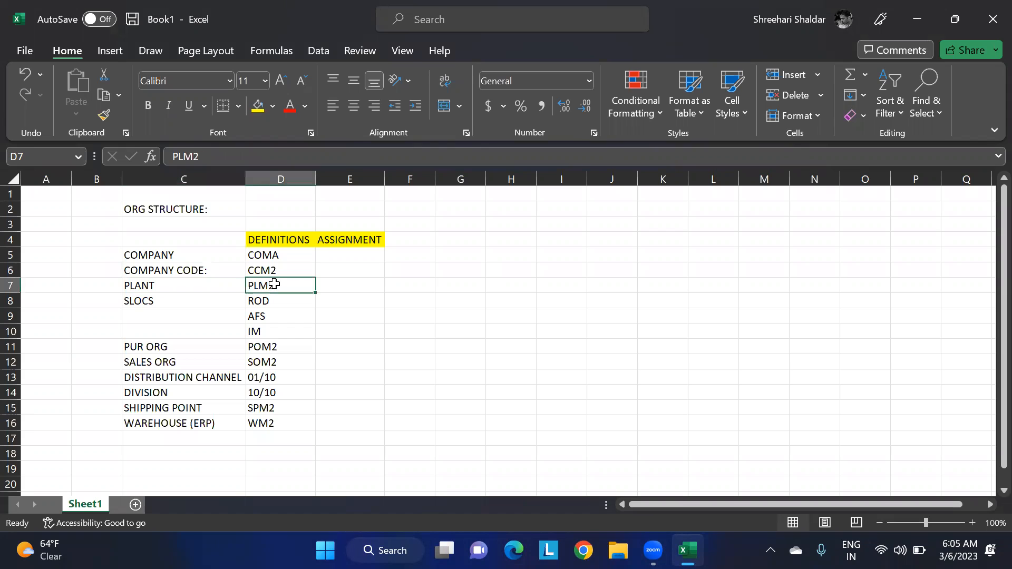
click(175, 305)
drag(274, 301, 298, 333)
click(399, 317)
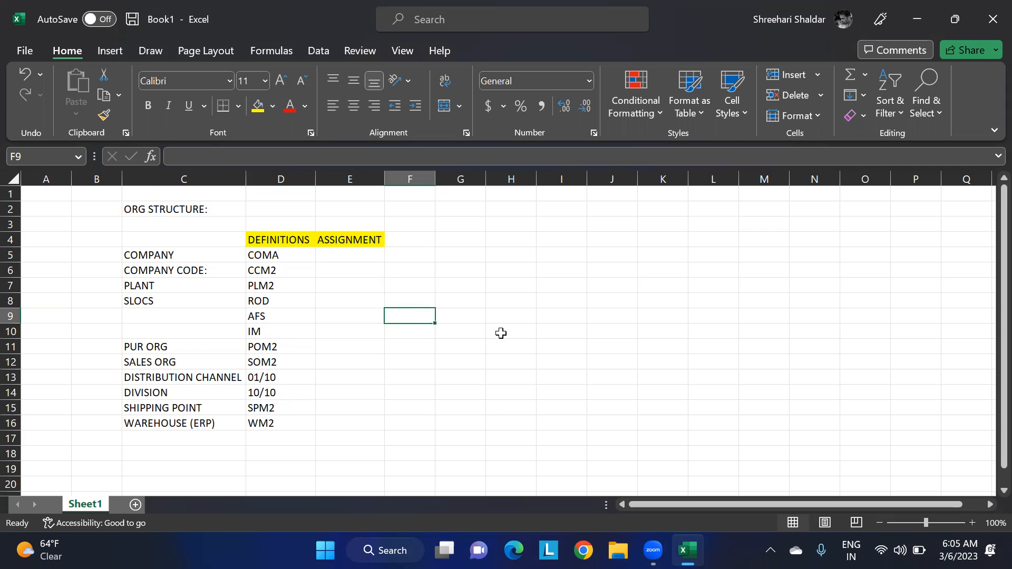
Fill the empty range C21:O37 below the org structure table with yellow as the warehouse area.
scroll(501, 333, down, 6)
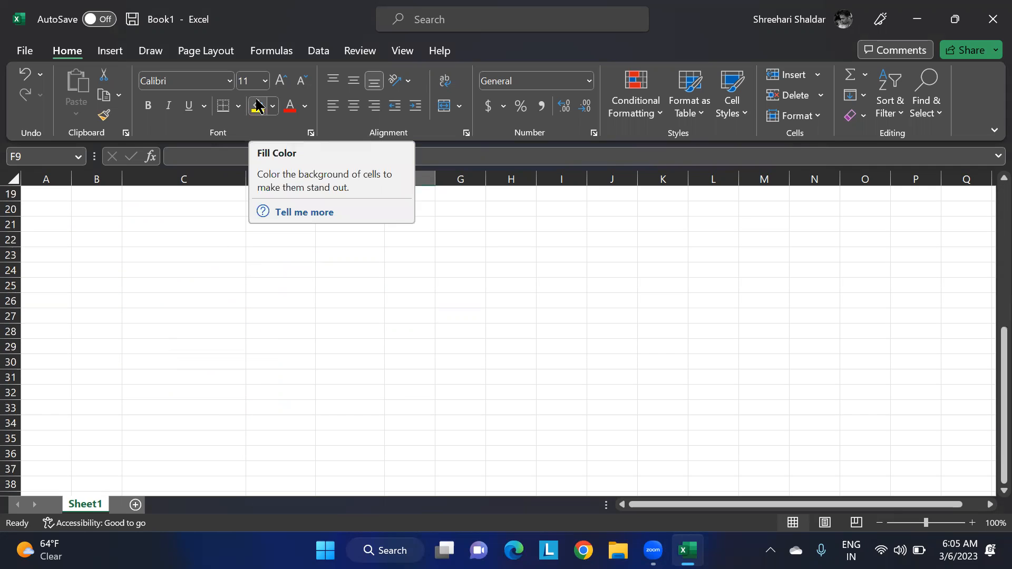
scroll(260, 193, up, 6)
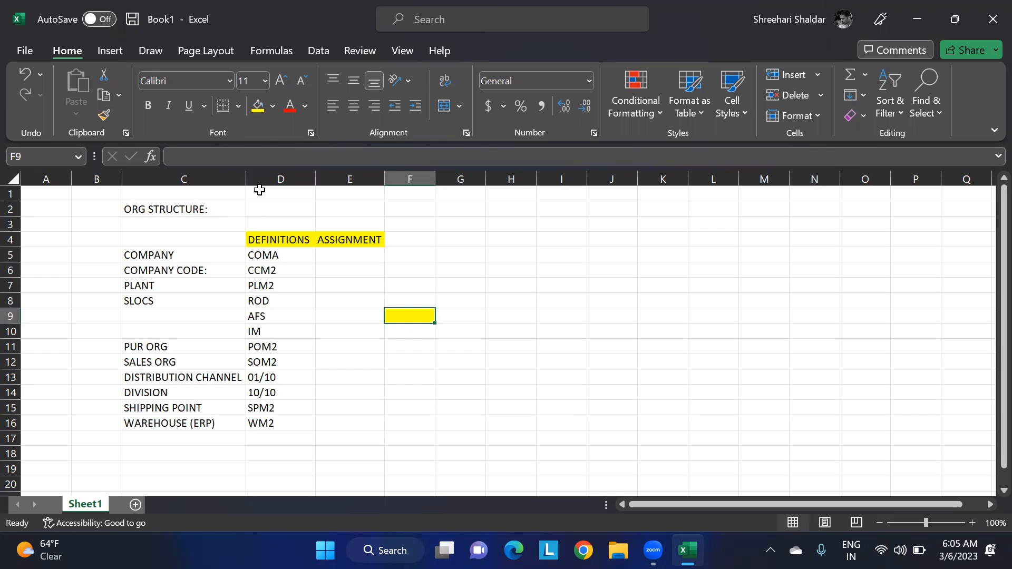
scroll(270, 188, down, 2)
scroll(270, 188, down, 5)
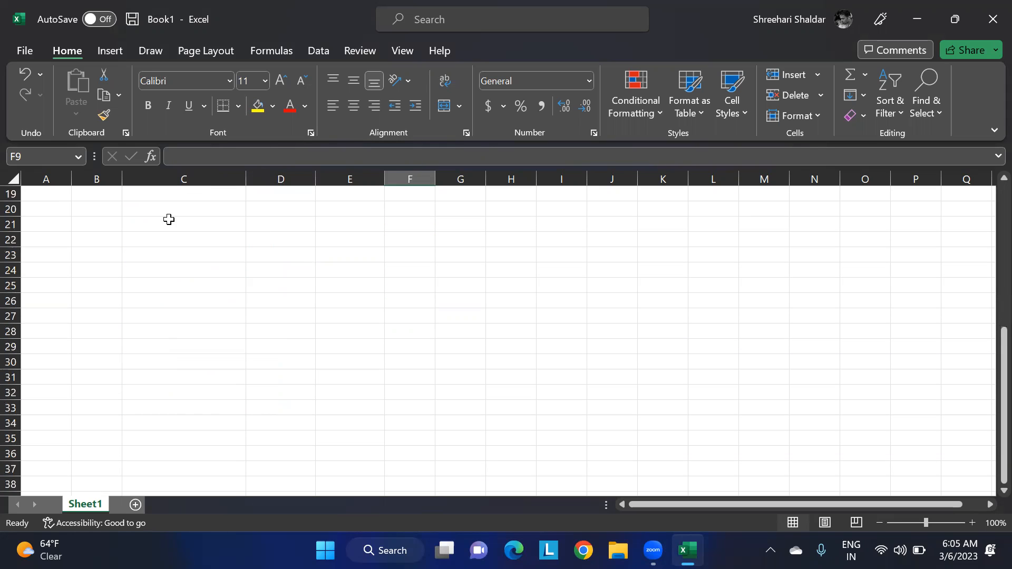
drag(168, 221, 778, 448)
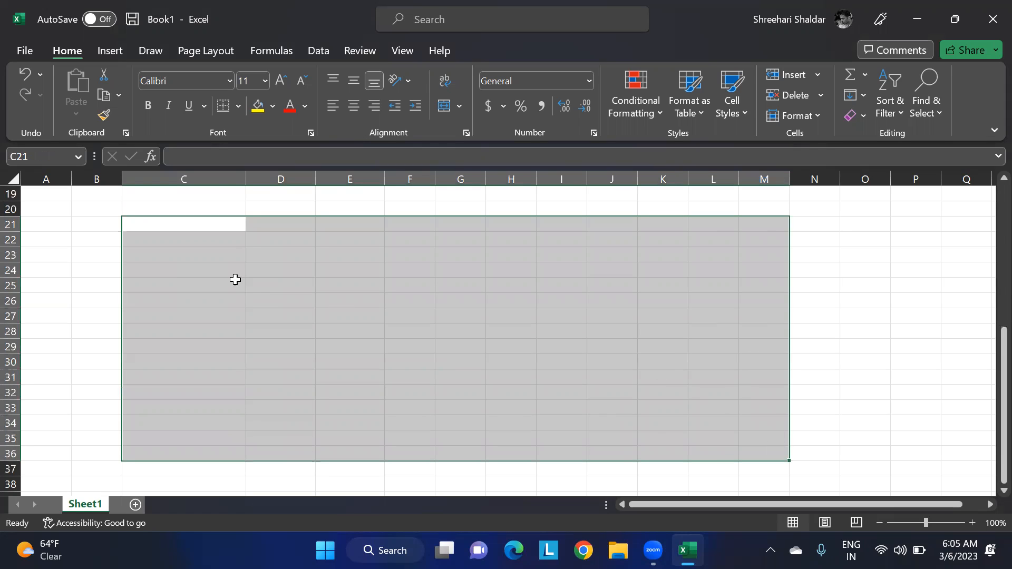
click(850, 270)
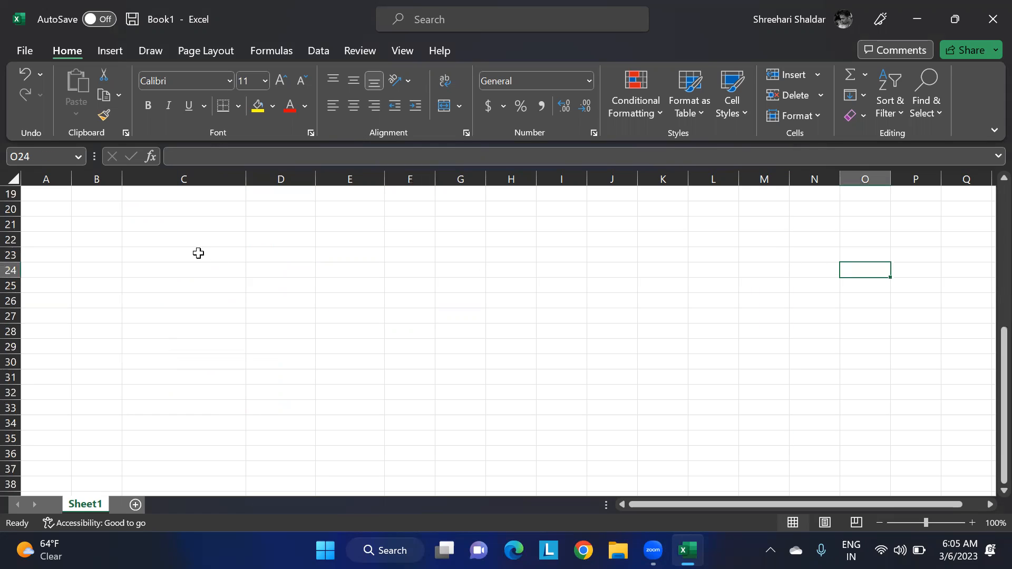
drag(211, 226, 868, 469)
click(259, 106)
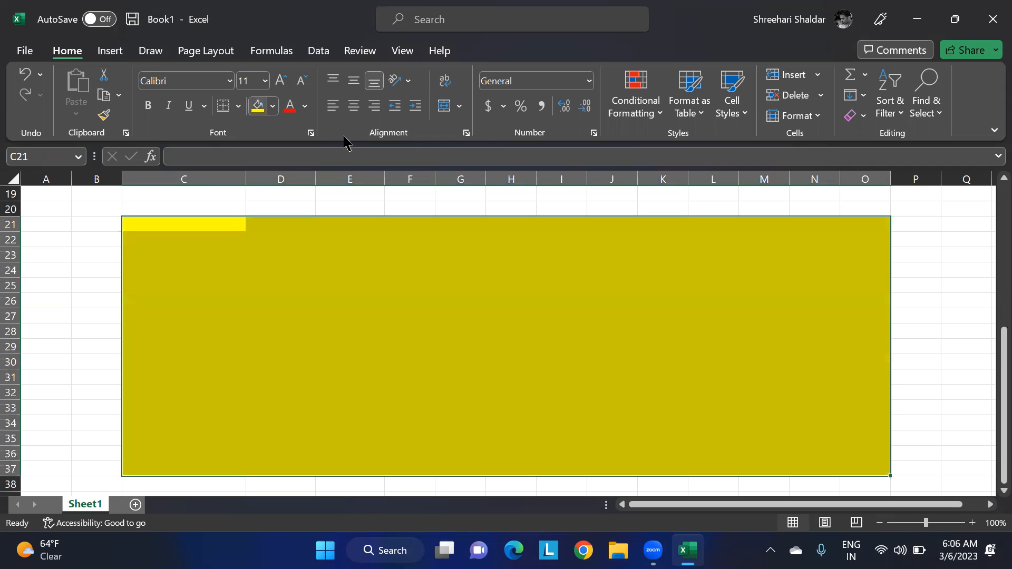
click(923, 268)
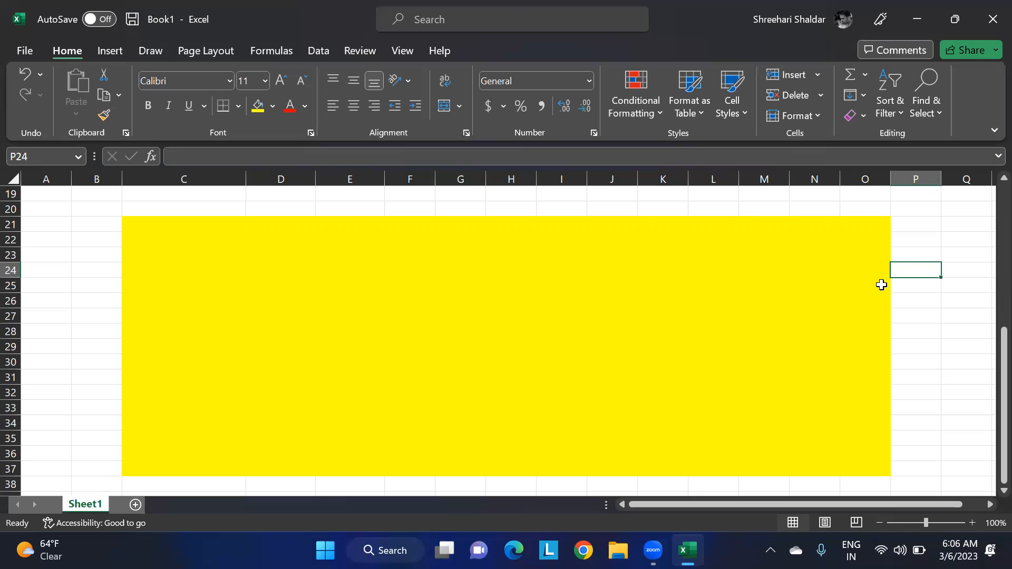
Fill P24:P26 and P32:P34 along the yellow area's outer edge with dark orange as two door blocks.
drag(907, 272, 908, 300)
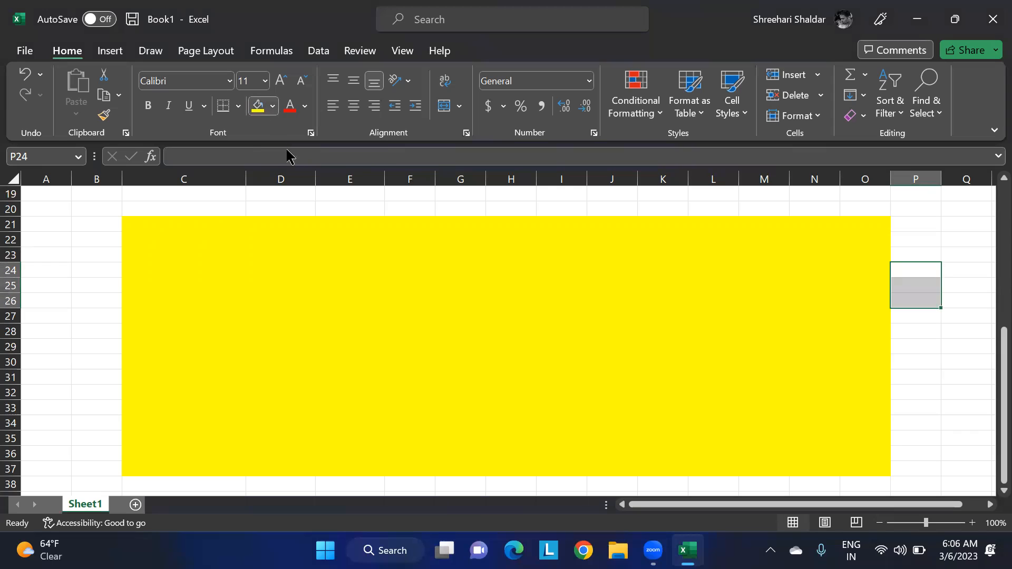
click(273, 107)
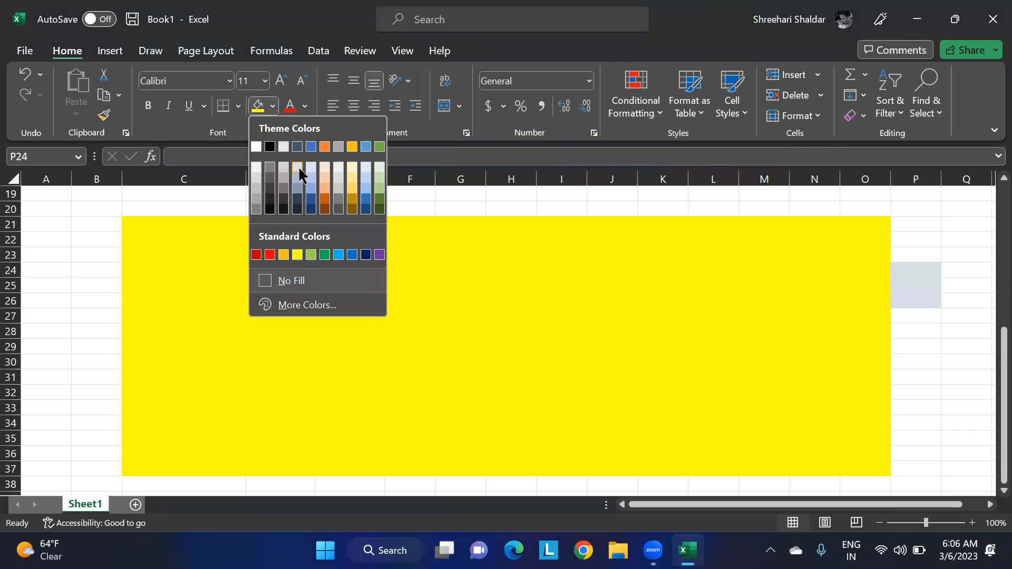
click(326, 203)
drag(911, 400, 908, 422)
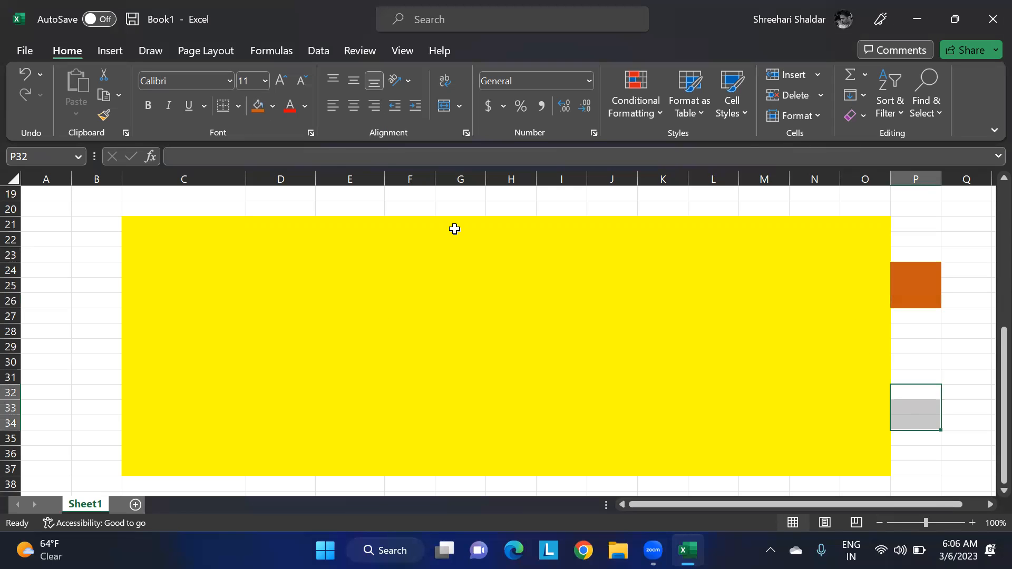
click(261, 111)
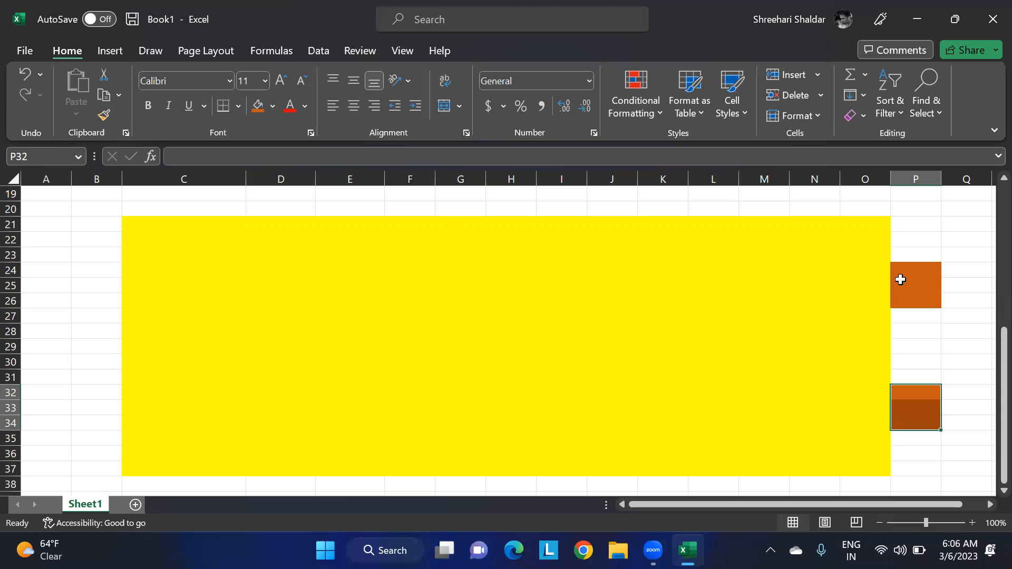
click(955, 286)
Label the upper orange block IBDR in P25 and the lower orange block OBDR in P33.
click(905, 286)
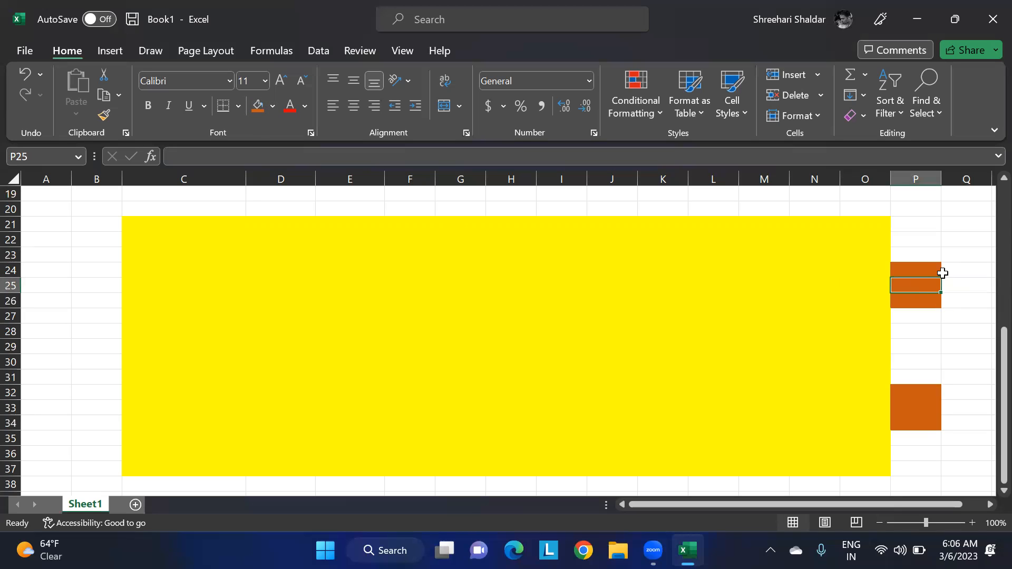
text(GR)
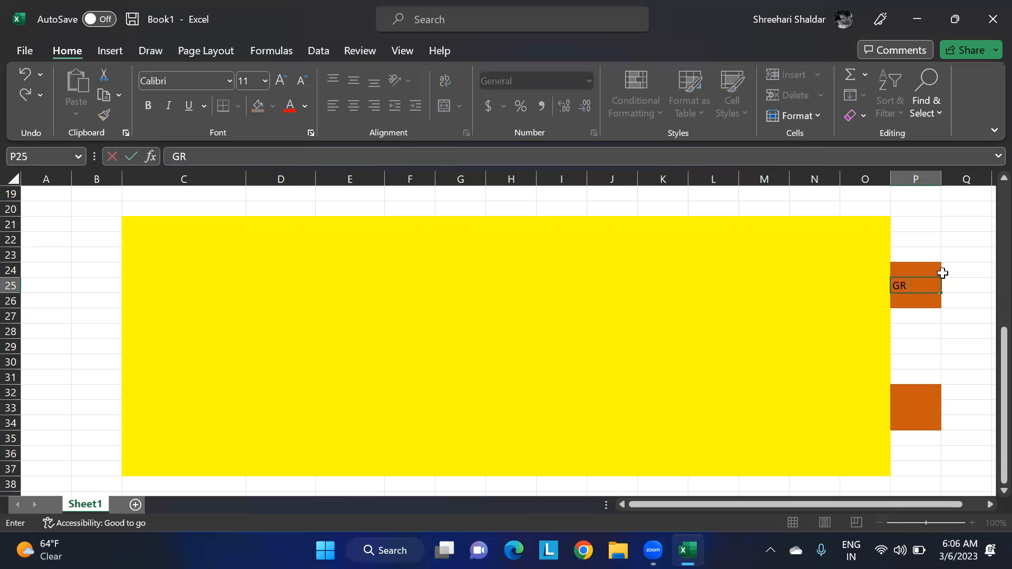
key(BackSpace)
key(BackSpace)
click(927, 407)
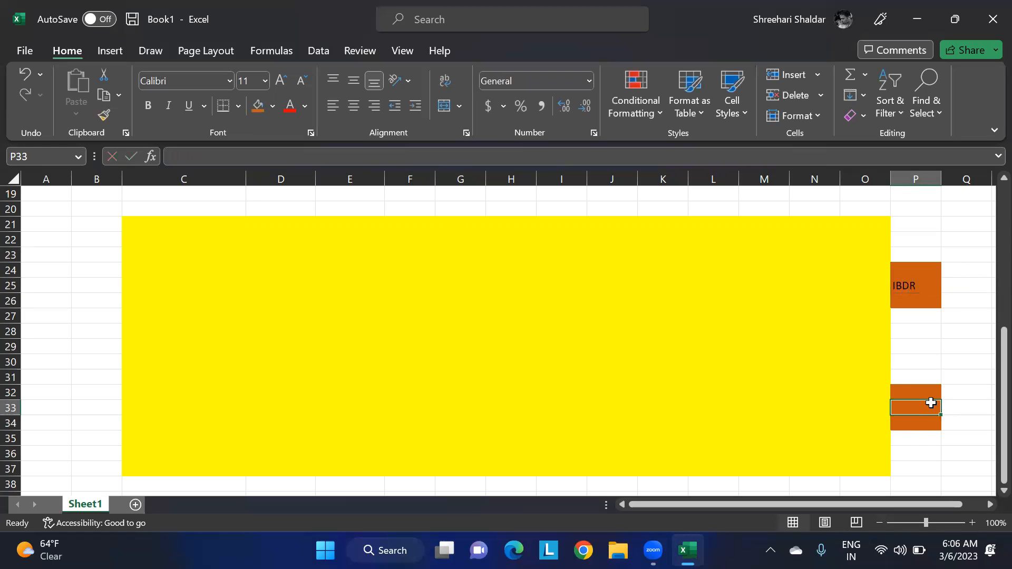
text(OBDR)
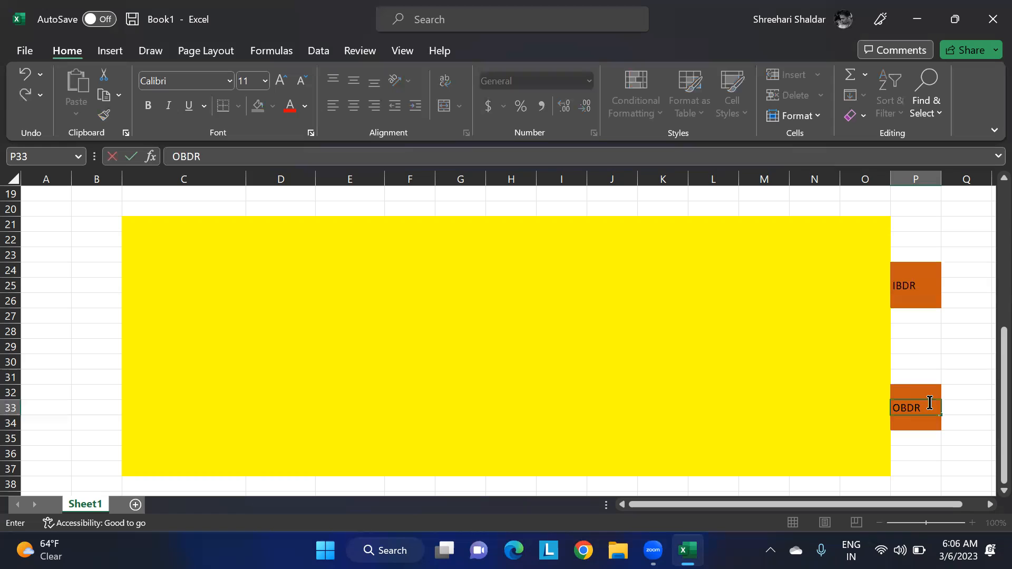
Fill O22:O28 and O30:O36 inside the yellow area, beside the IBDR and OBDR blocks, with light gold.
drag(851, 250, 860, 442)
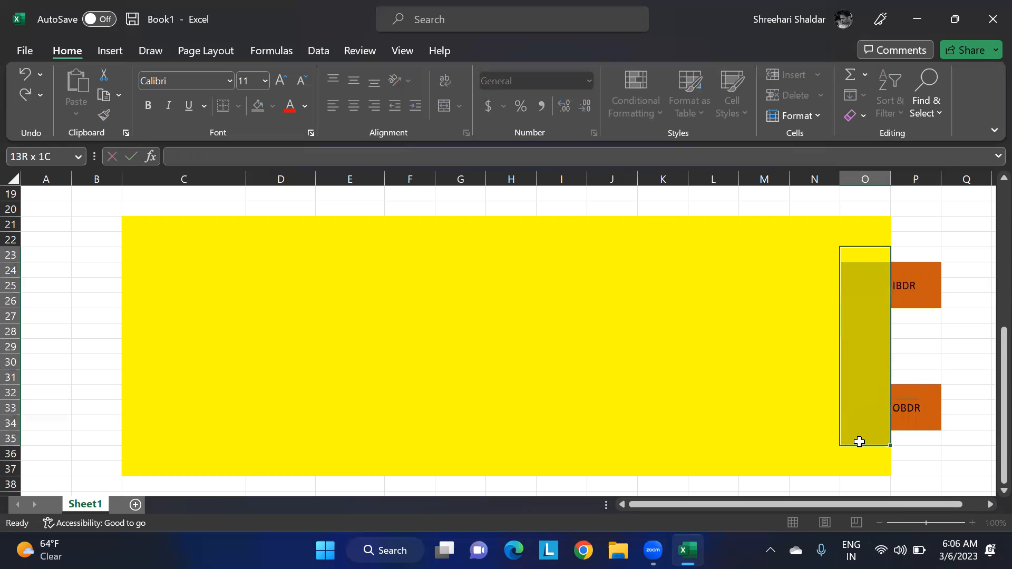
click(816, 250)
drag(853, 244, 852, 327)
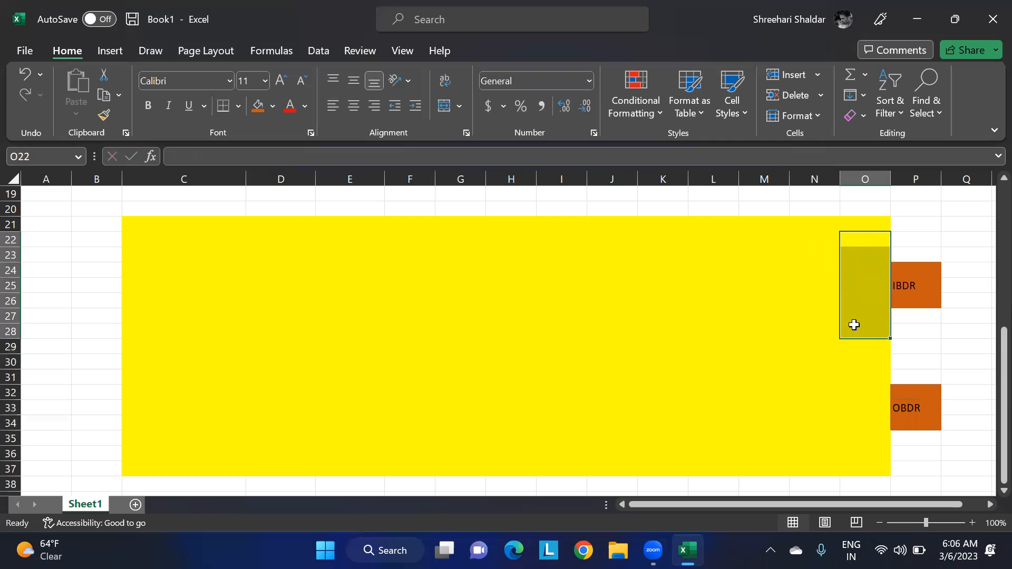
click(273, 106)
click(351, 191)
drag(856, 370, 864, 455)
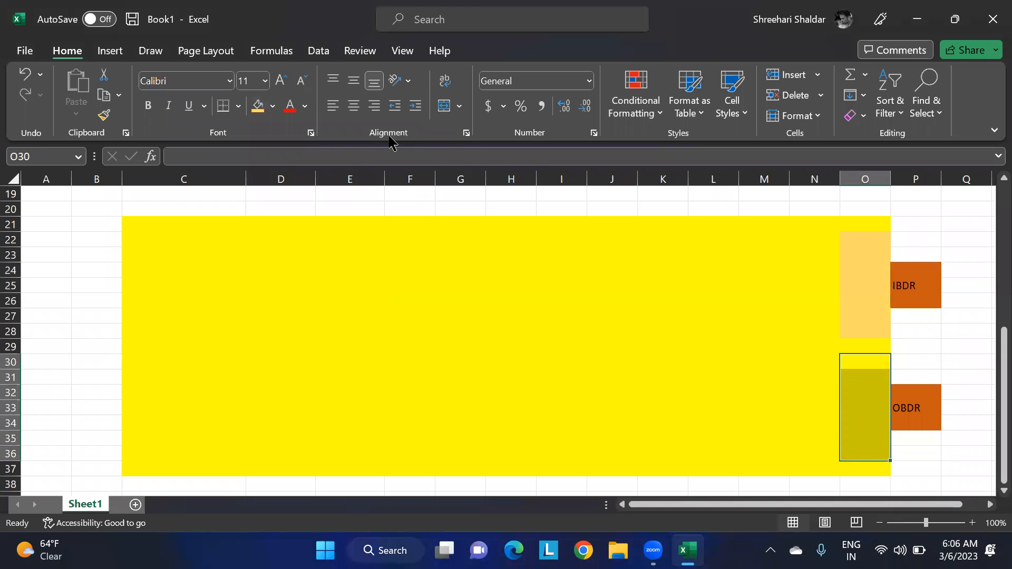
click(273, 106)
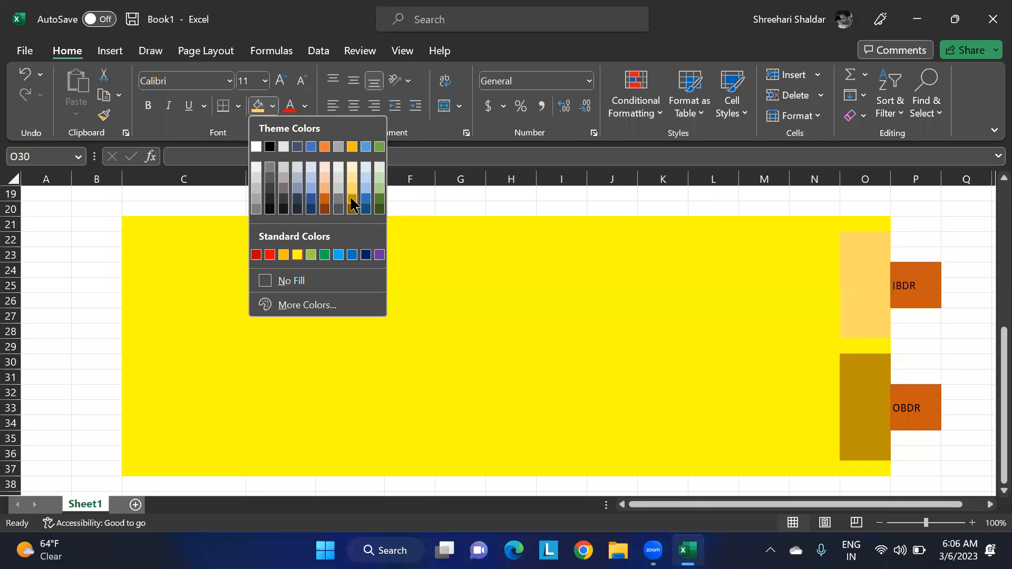
click(348, 191)
click(962, 342)
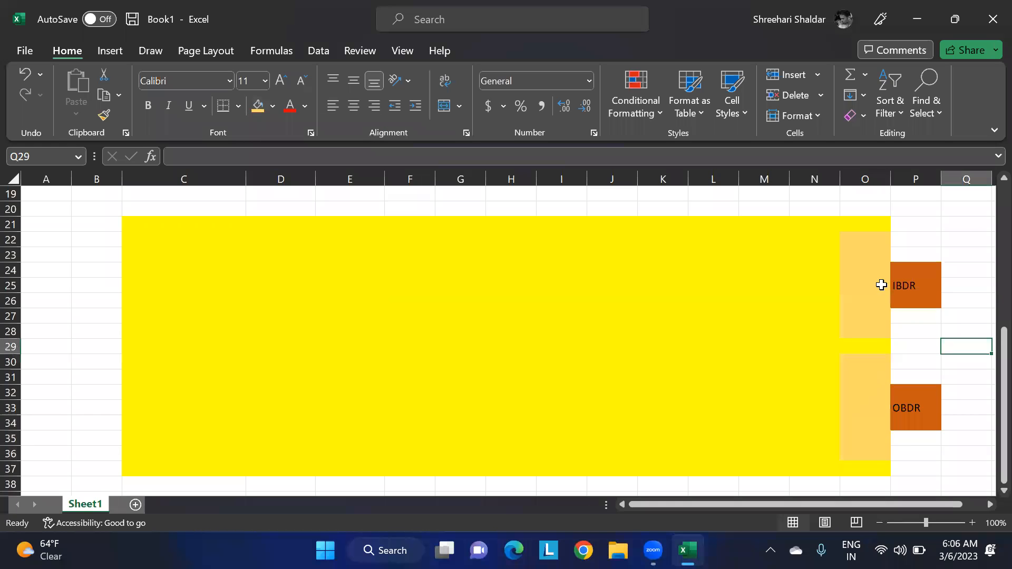
Enter the label GR ZONE in cell O25 of the light gold block beside IBDR.
click(859, 286)
text(G)
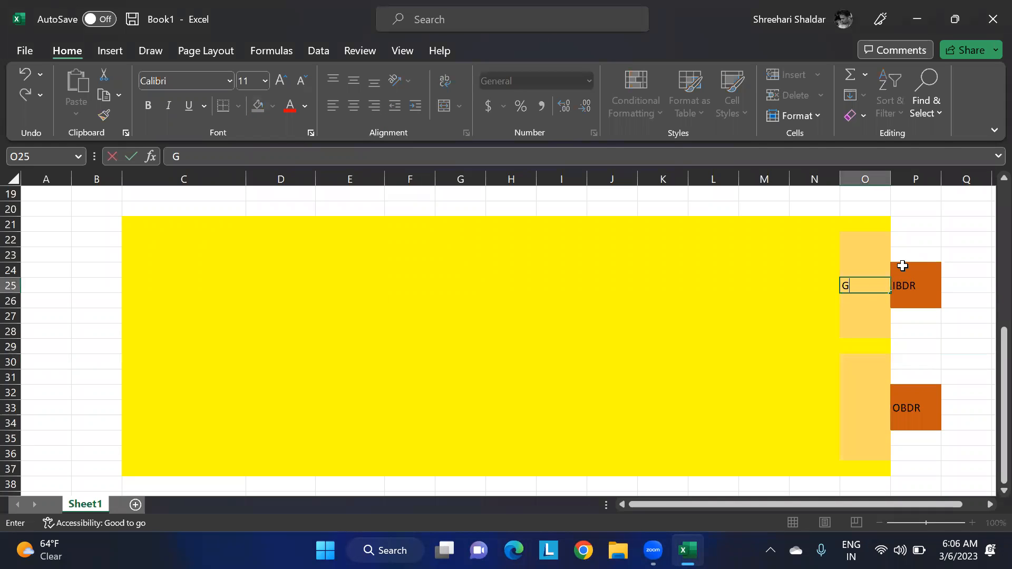
text(R ZONE)
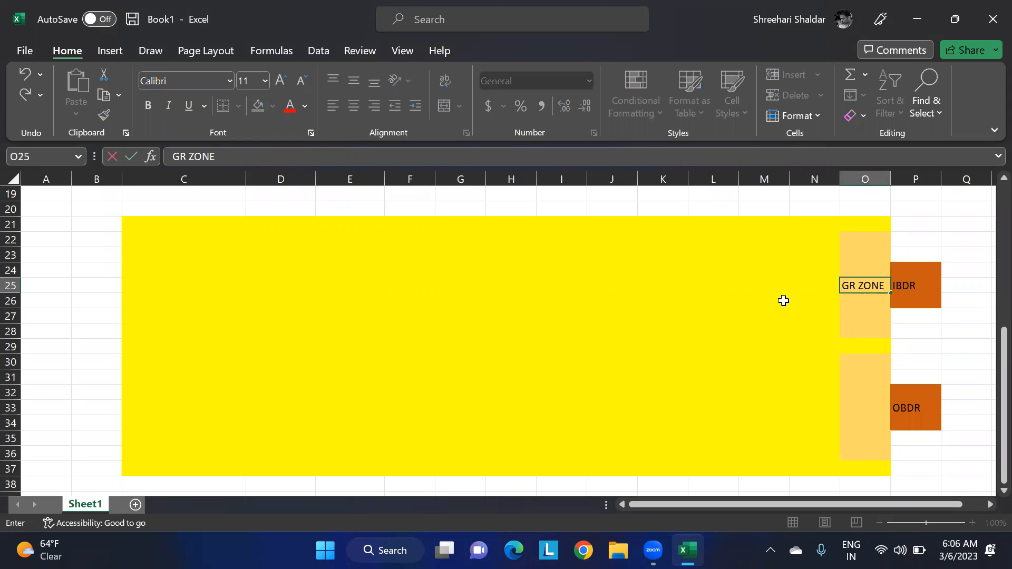
Review the storage locations ROD, AFS and IM in the org structure table.
scroll(782, 301, up, 6)
click(265, 306)
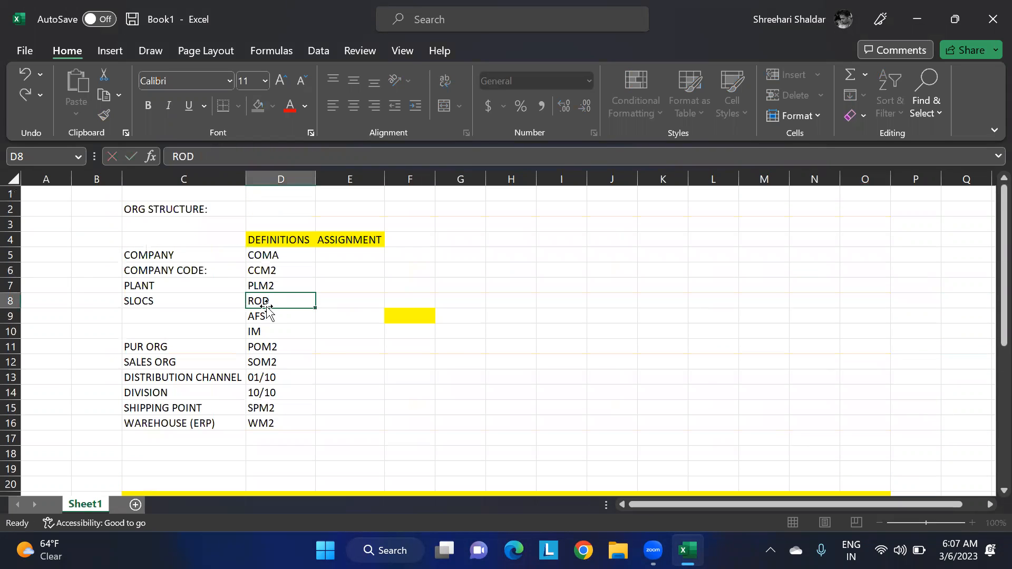
click(261, 317)
drag(269, 299, 268, 313)
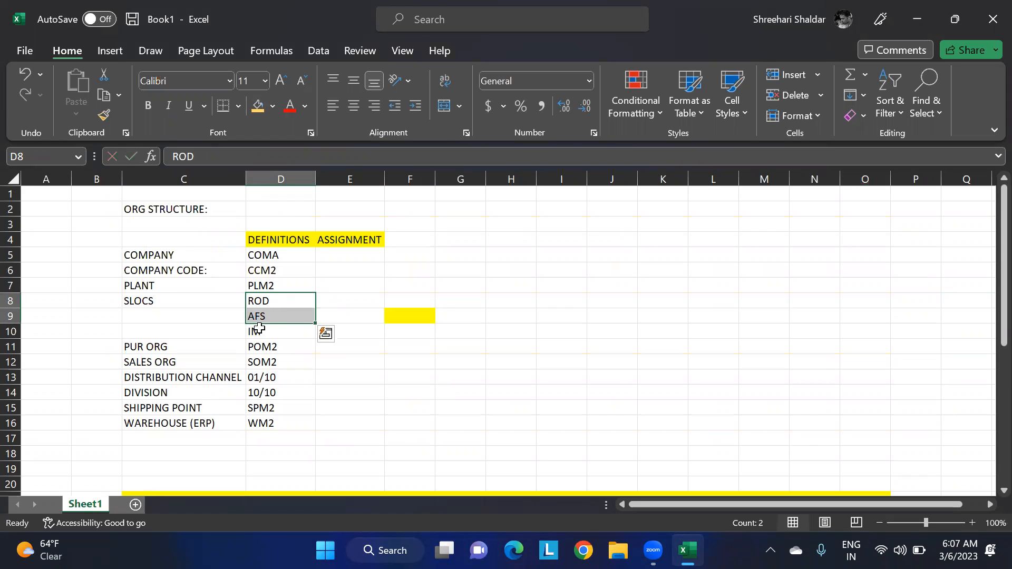
click(259, 330)
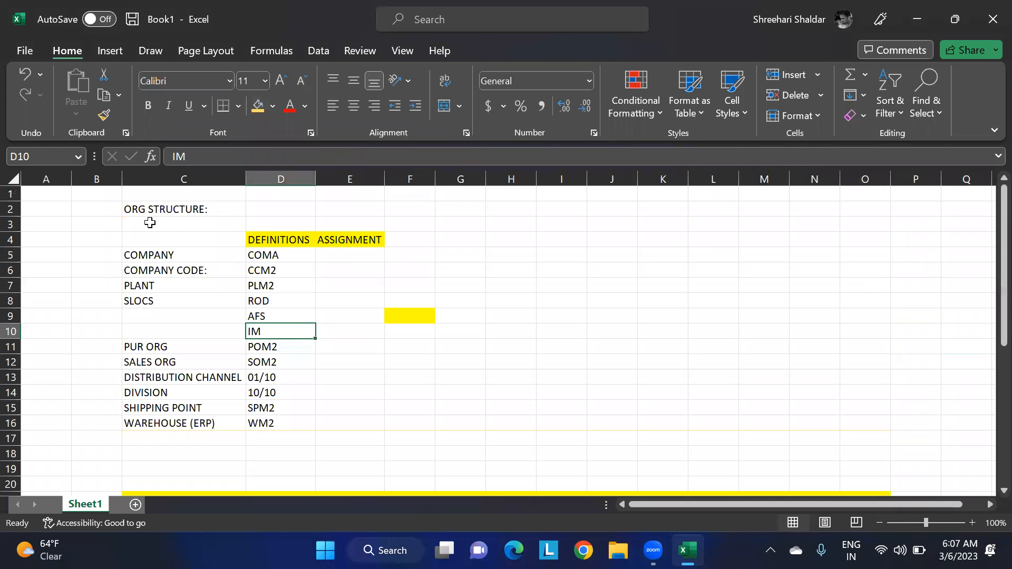
click(188, 210)
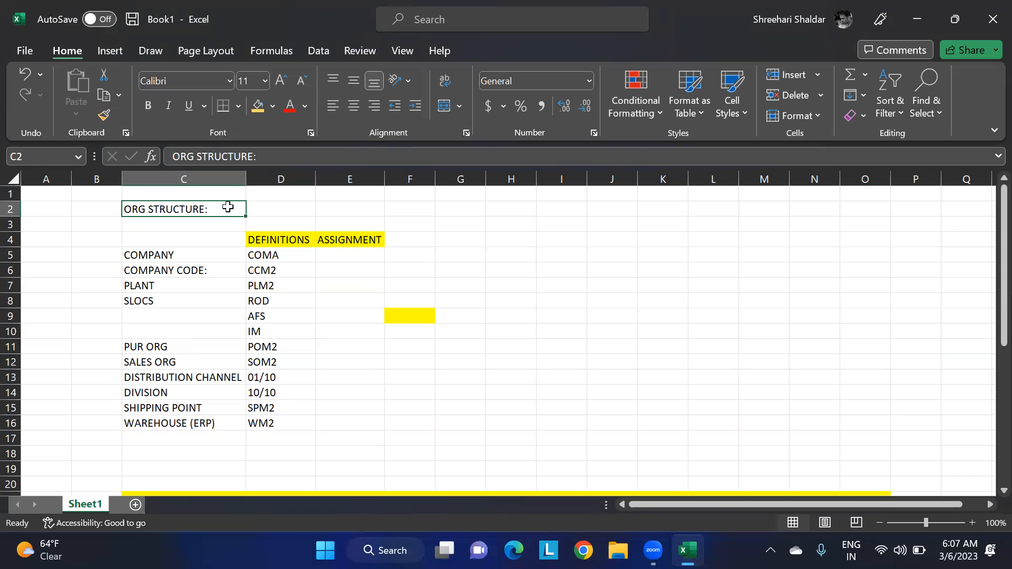
click(255, 331)
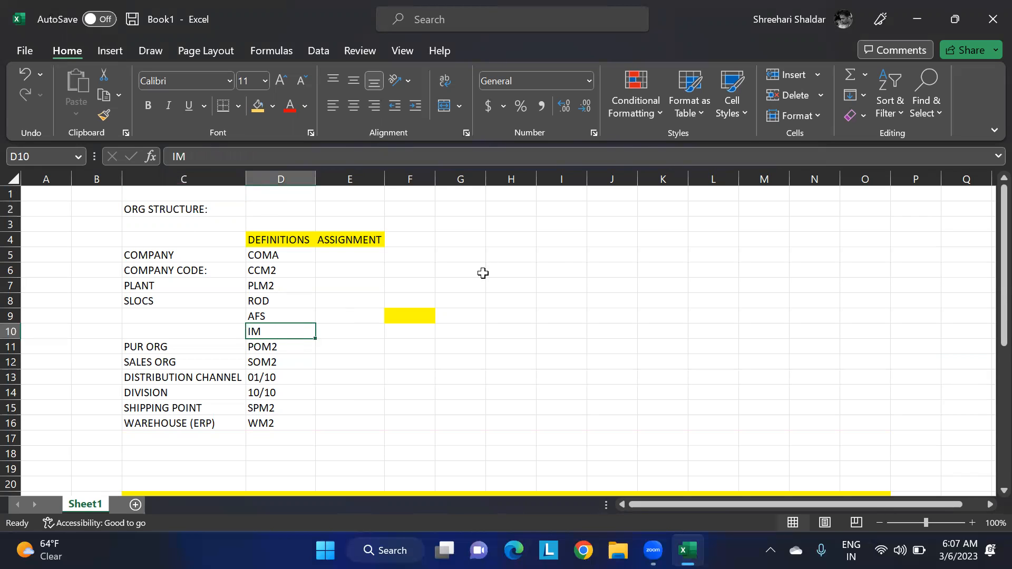
Enter the label GI ZONE in cell O33 of the light gold block beside OBDR.
scroll(554, 261, down, 6)
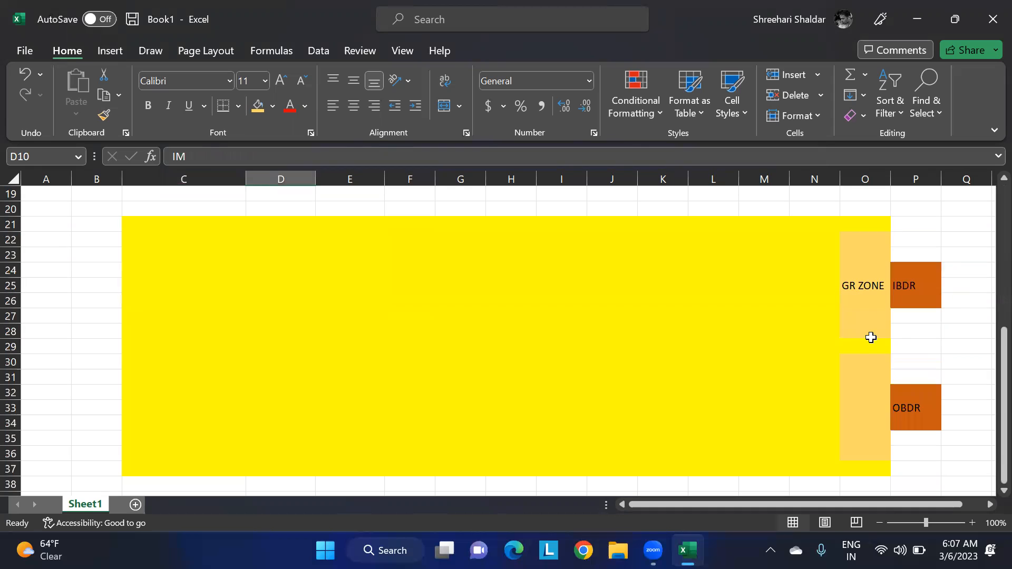
click(862, 407)
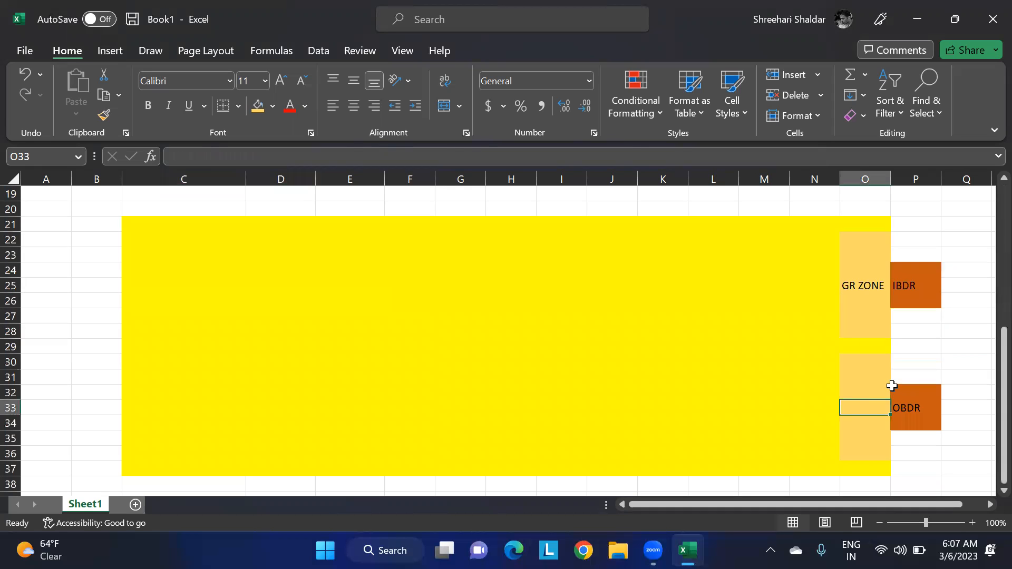
text(GI)
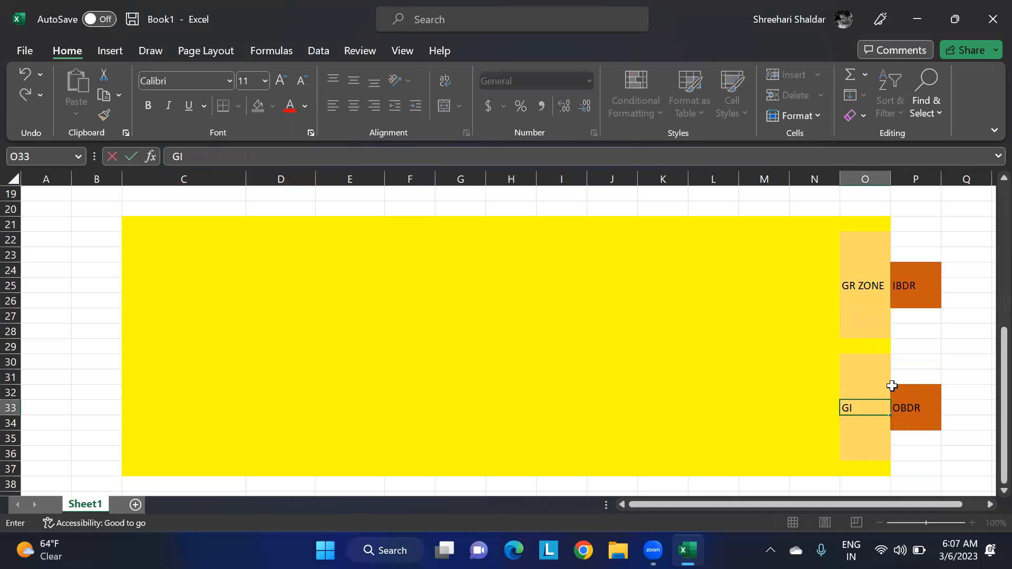
text( ZONE)
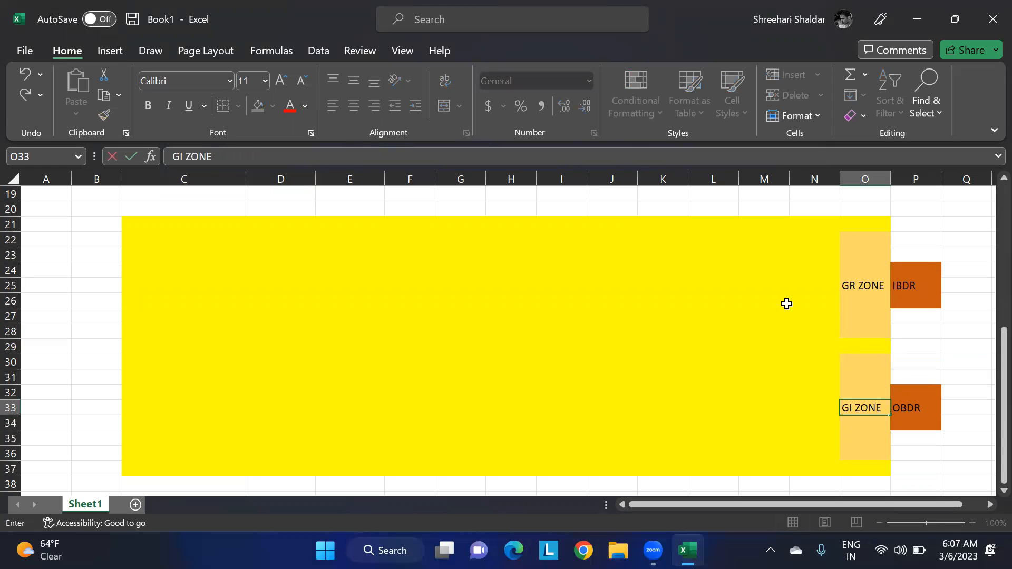
click(754, 274)
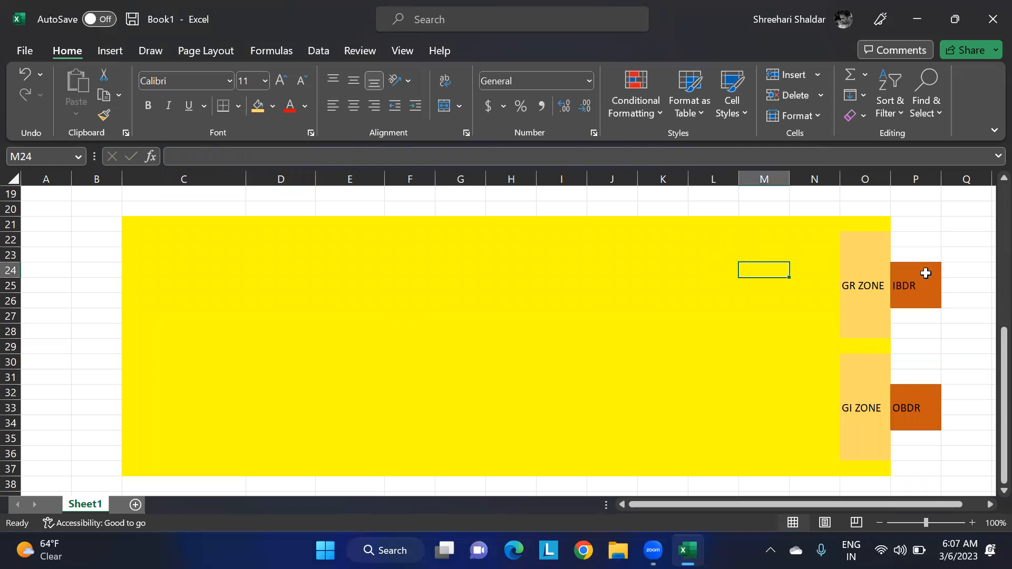
Fill K22:L26 and H22:I26 inside the yellow area with light blue as two separate blocks.
drag(667, 249, 716, 291)
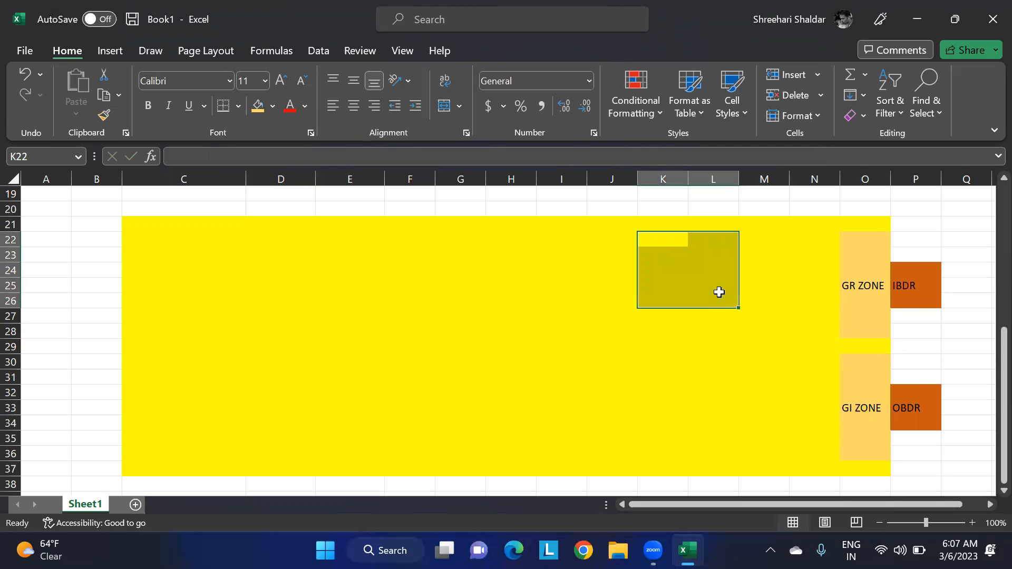
click(273, 106)
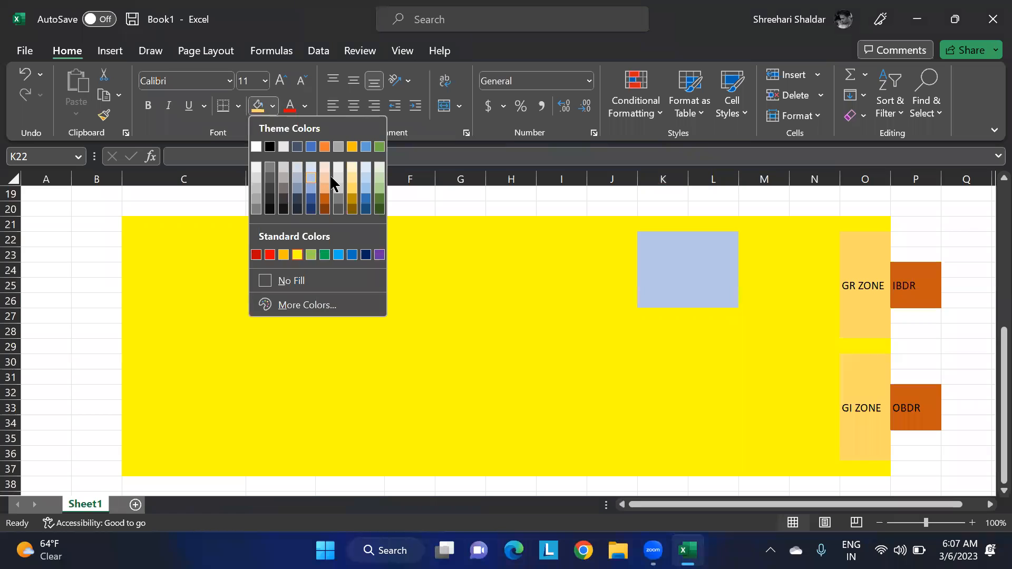
click(366, 188)
click(718, 360)
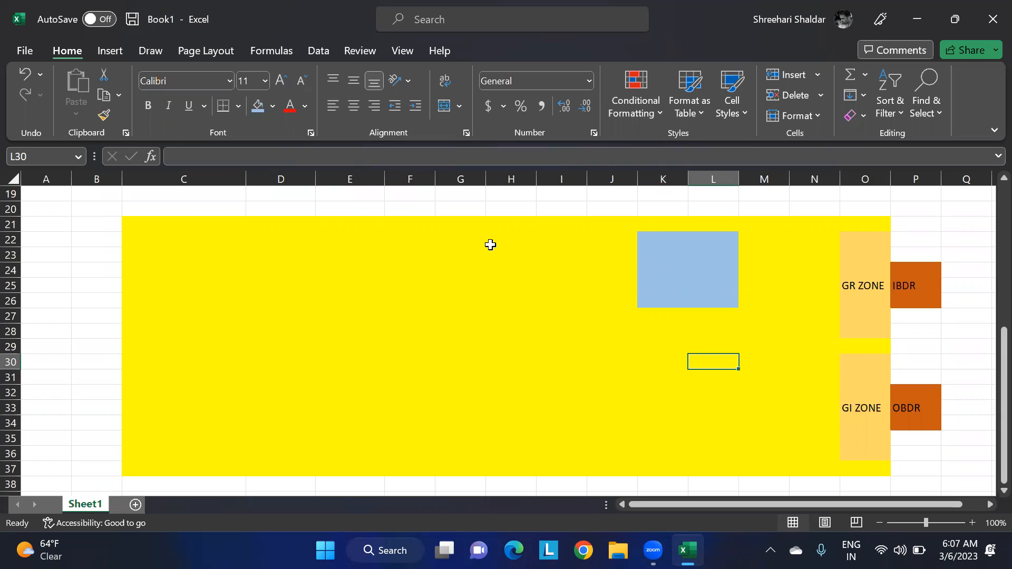
drag(529, 240, 569, 291)
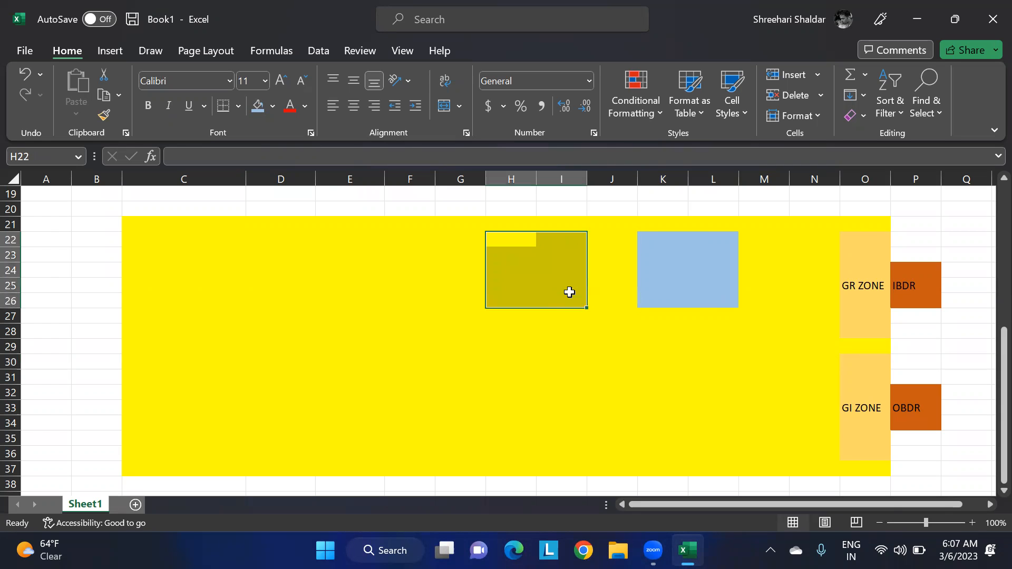
click(258, 105)
click(704, 377)
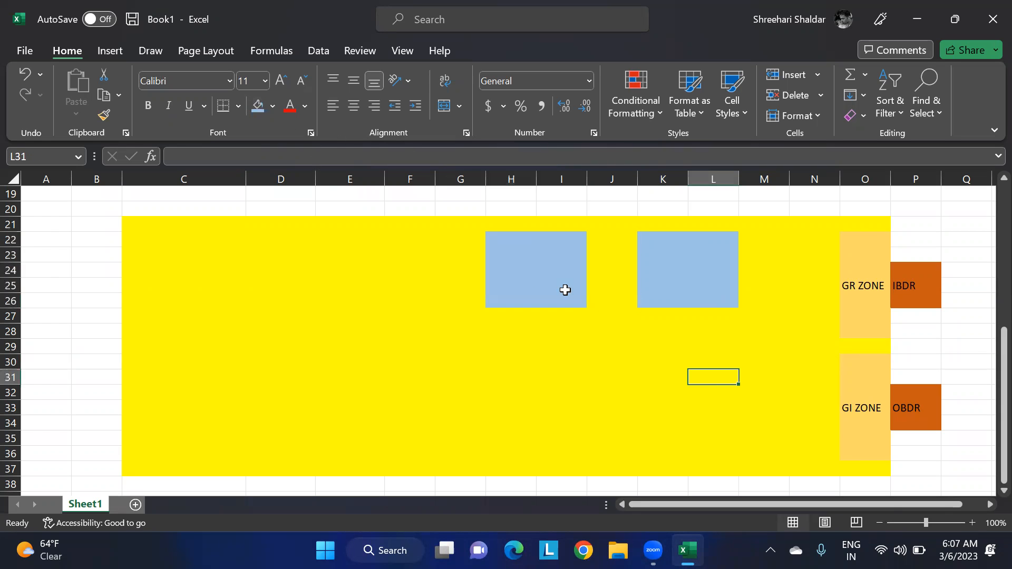
Label the light blue blocks VAS in H24 and DECON in K24.
click(520, 264)
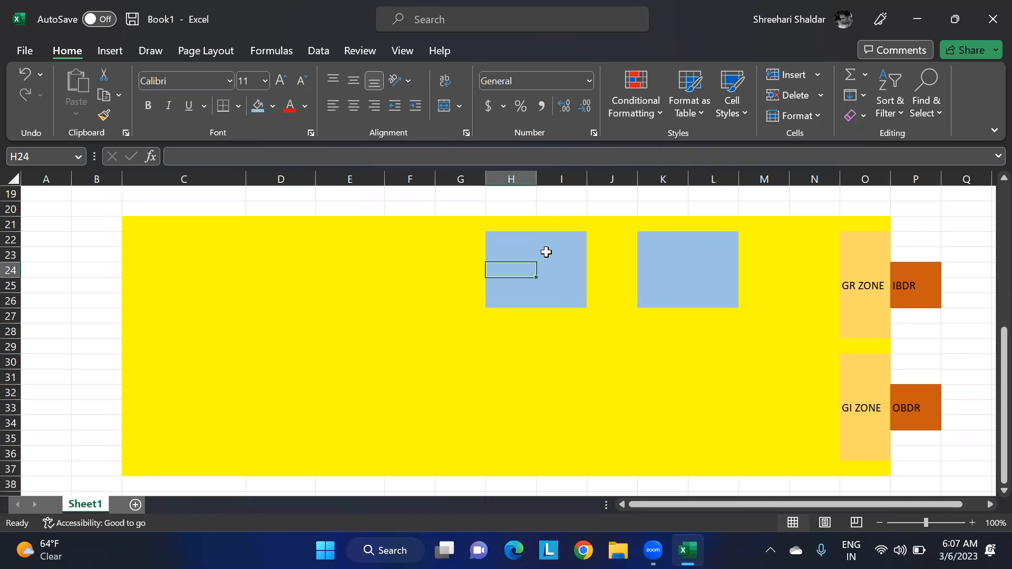
text(VAS)
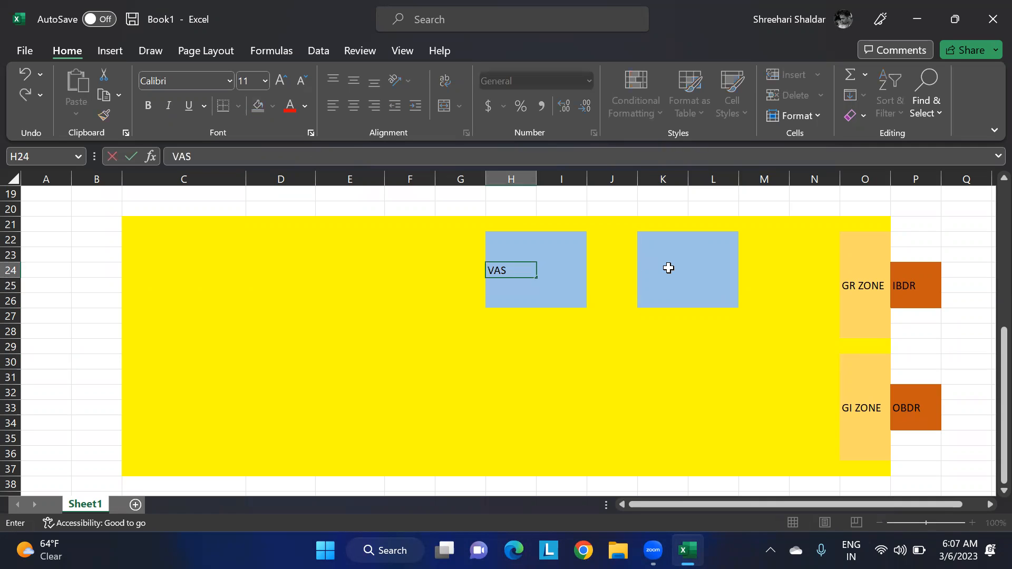
click(669, 268)
text(DECON)
click(716, 361)
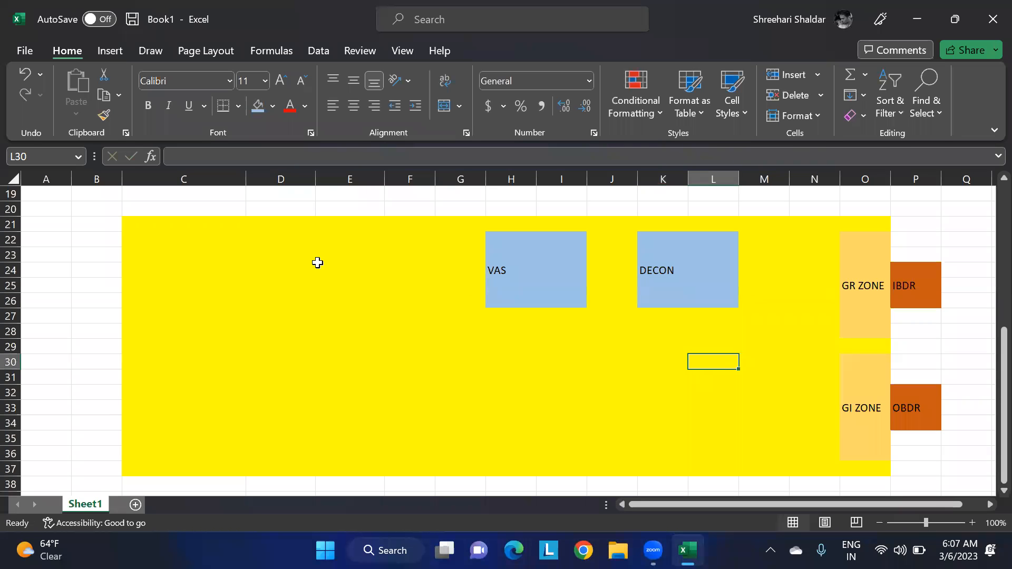
Fill C23:C31 in the yellow area with light green.
drag(199, 273, 279, 268)
click(265, 316)
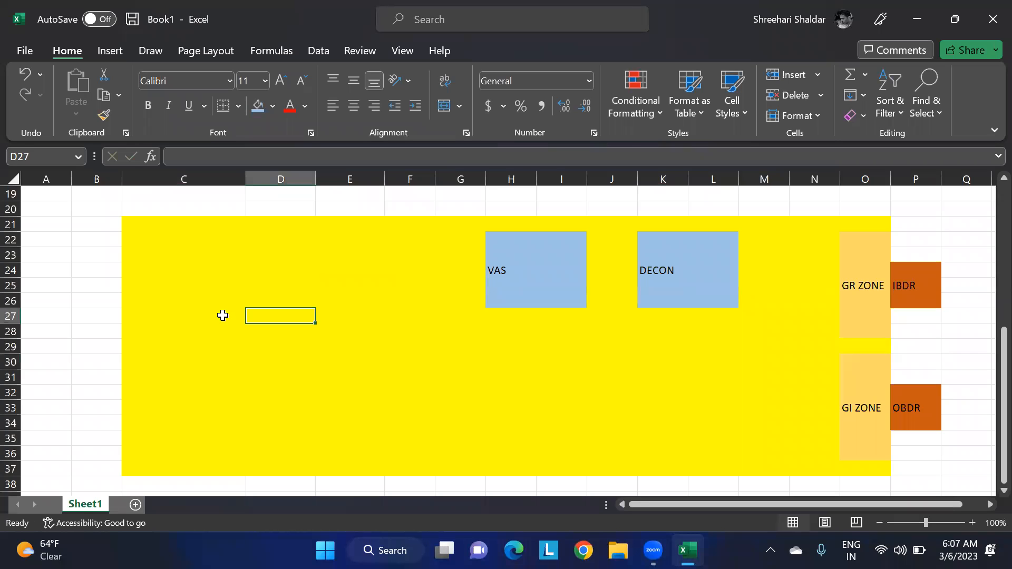
drag(182, 254, 214, 377)
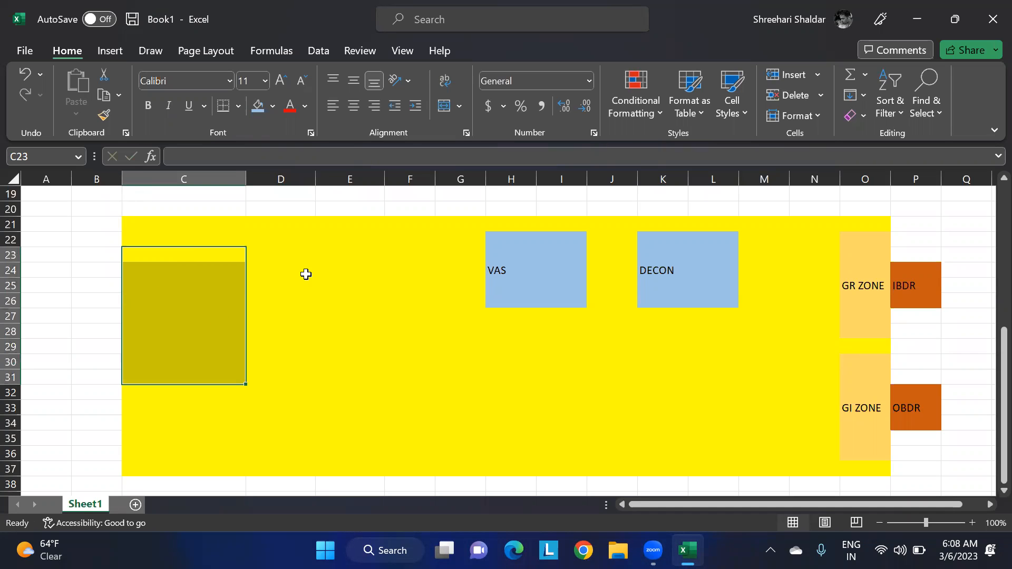
click(274, 108)
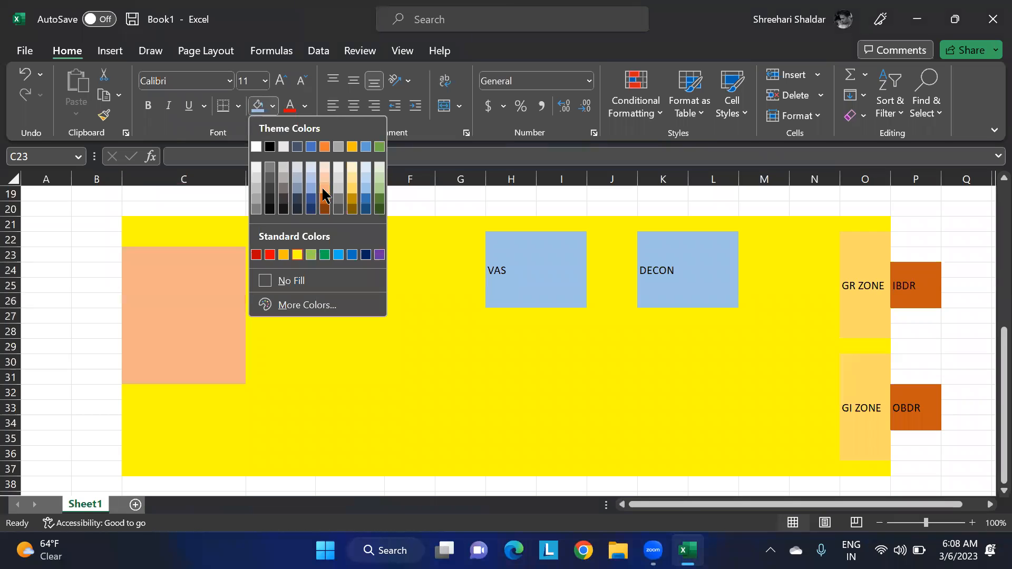
click(380, 196)
Fill D23:D31 with blue-gray and E23:E31 with dark gray beside the light green block.
drag(288, 252, 284, 376)
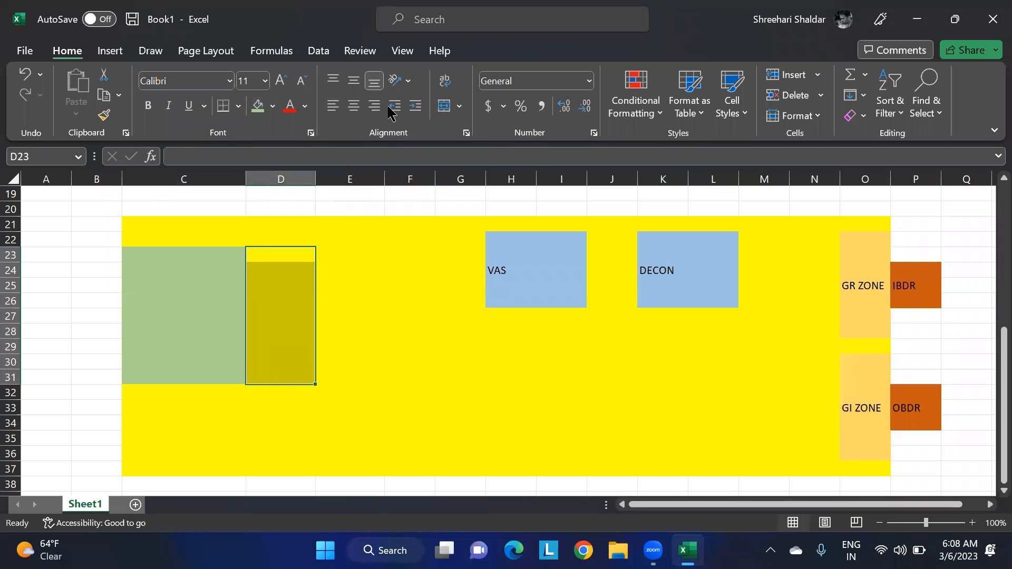
click(274, 109)
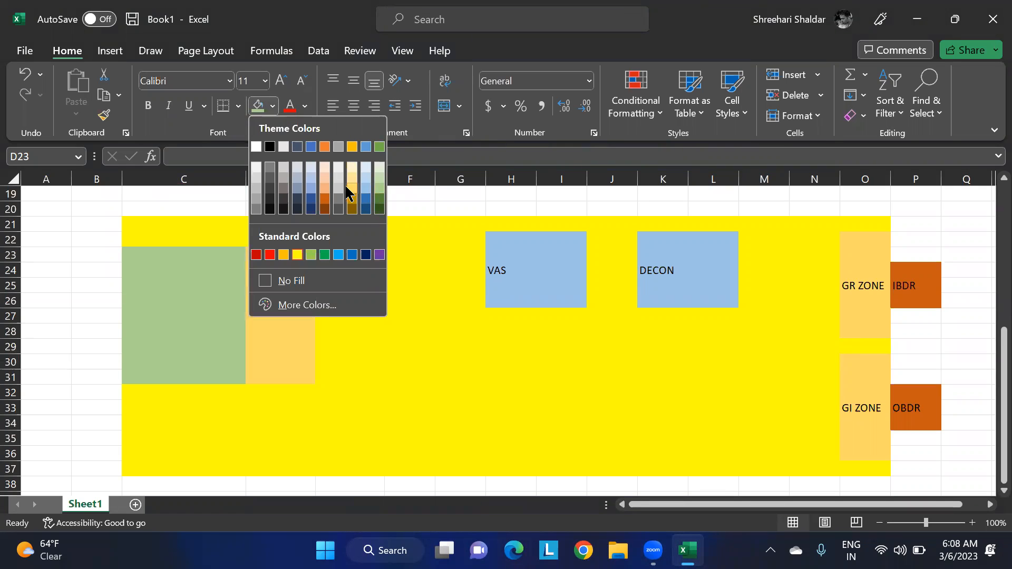
click(299, 197)
drag(335, 255, 354, 381)
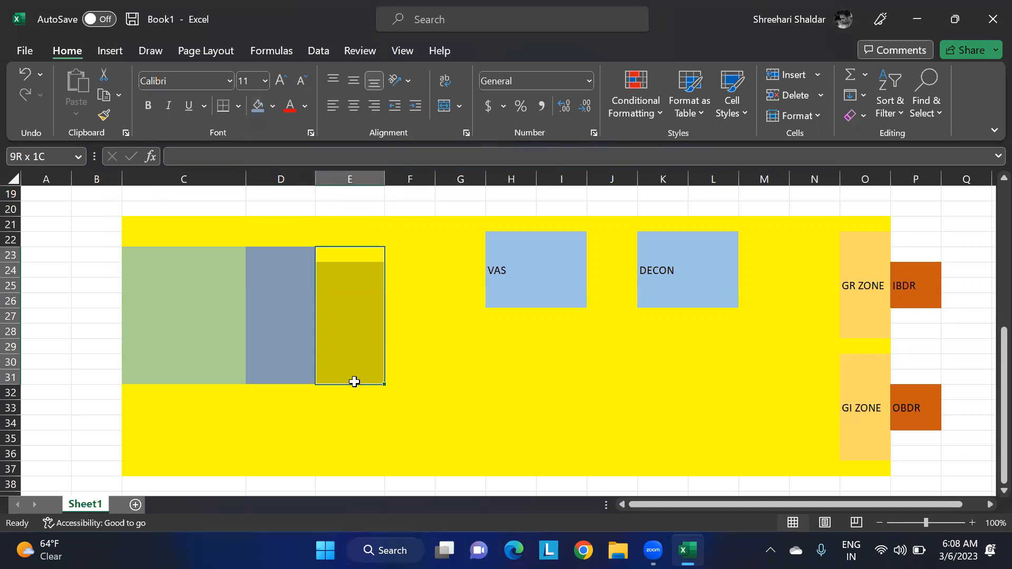
click(272, 107)
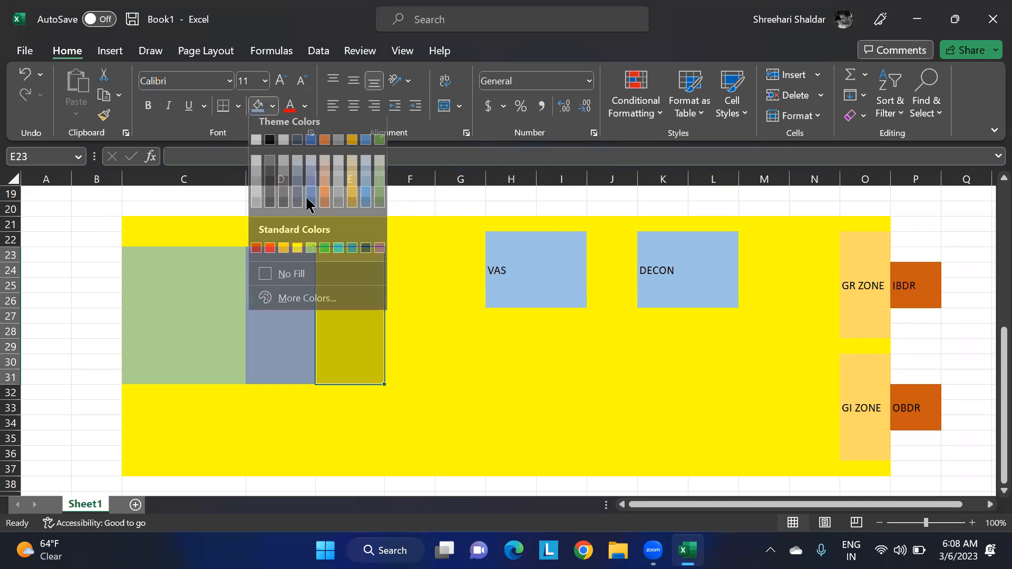
click(270, 188)
click(514, 403)
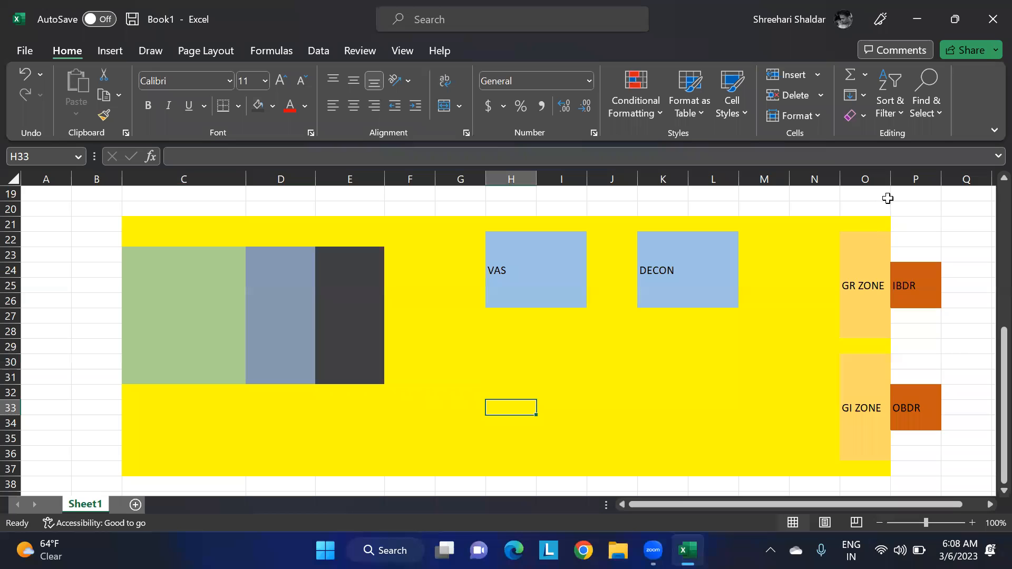
Enter the heading STOCK TYPES: in cell K19 above the yellow warehouse area.
click(675, 196)
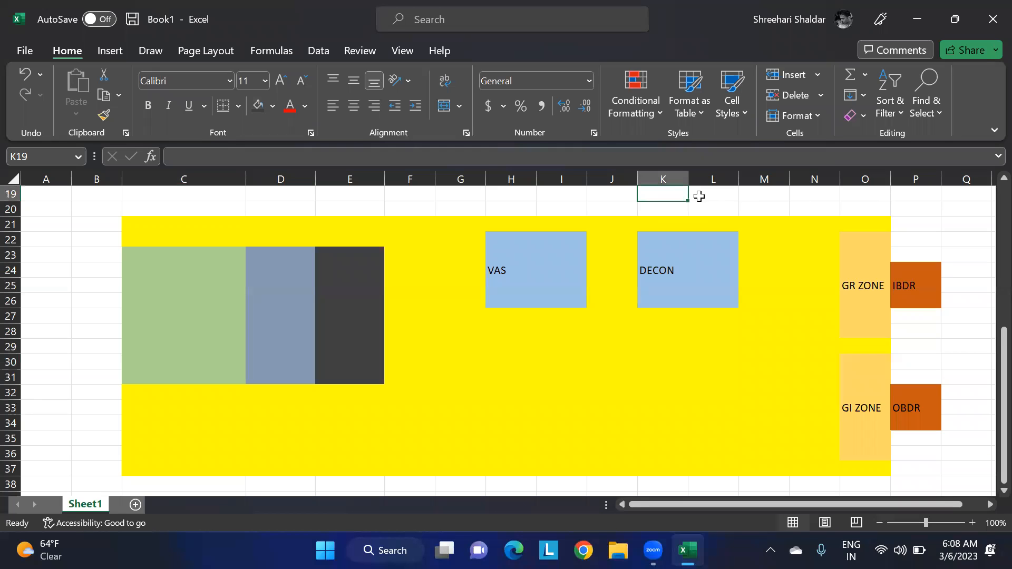
text(STOCK TYPES)
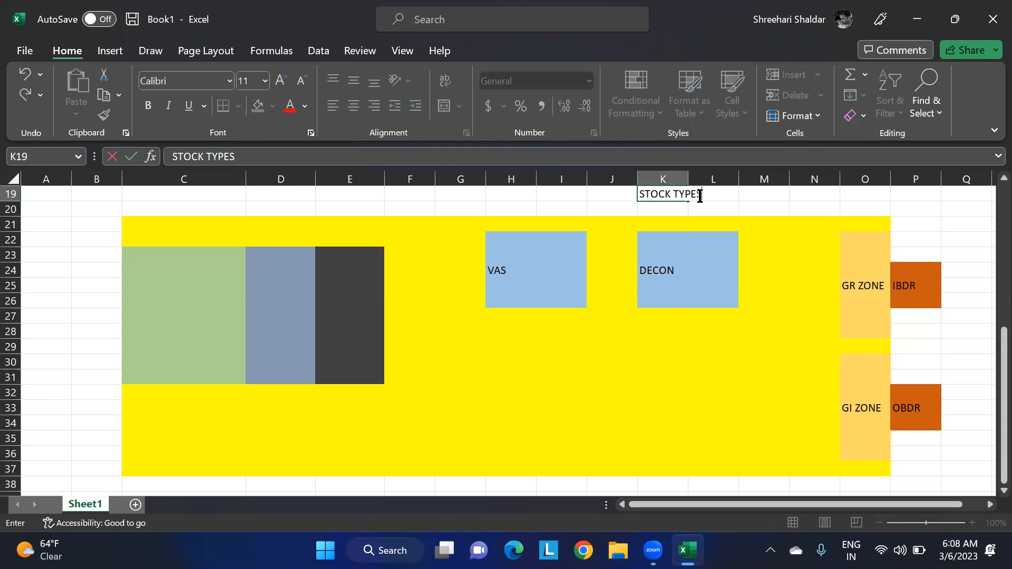
text(:)
click(771, 196)
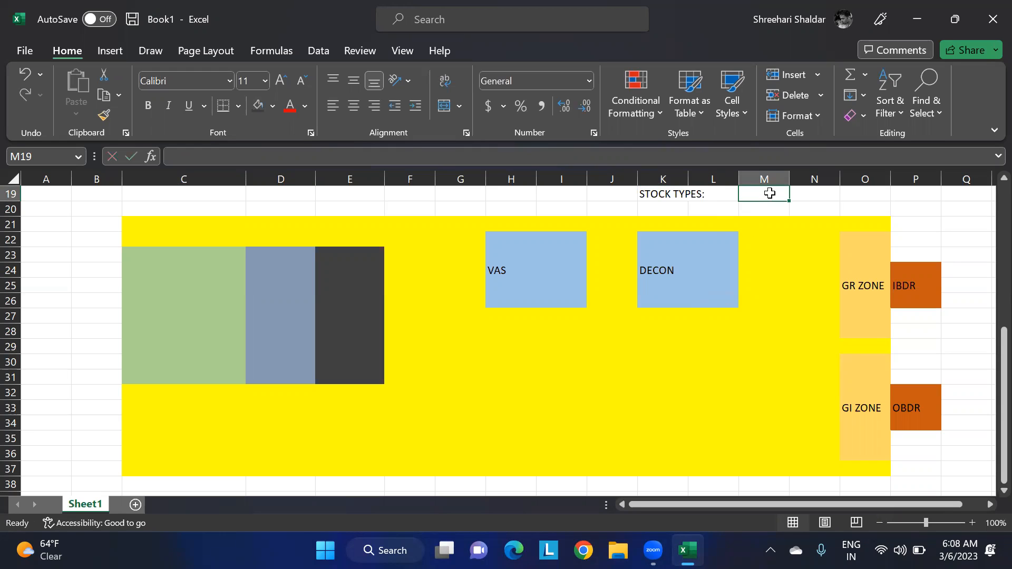
Switch from the workbook to SAP Logon and open the logon screen of the S/4HANA system.
click(687, 550)
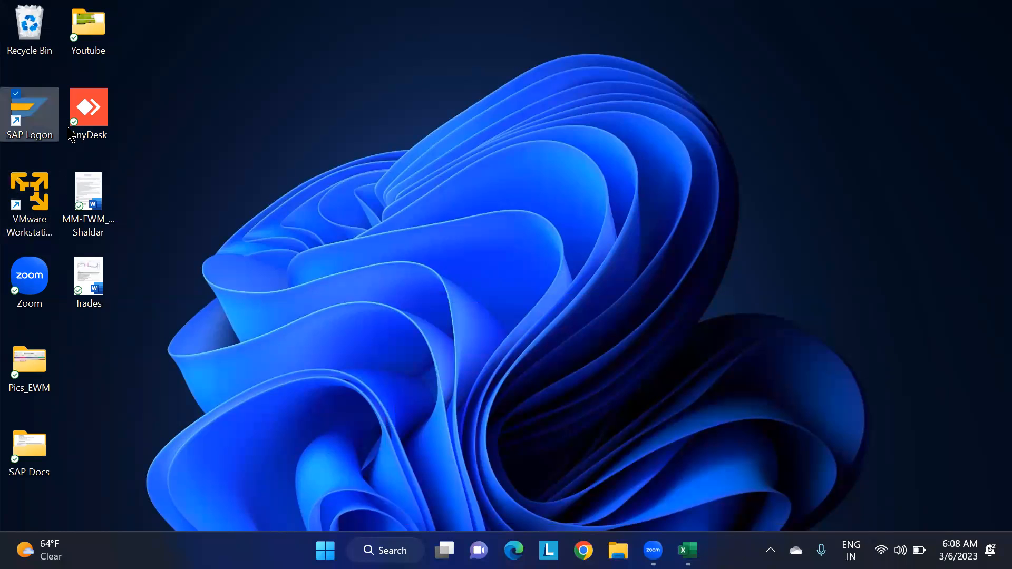
double_click(33, 116)
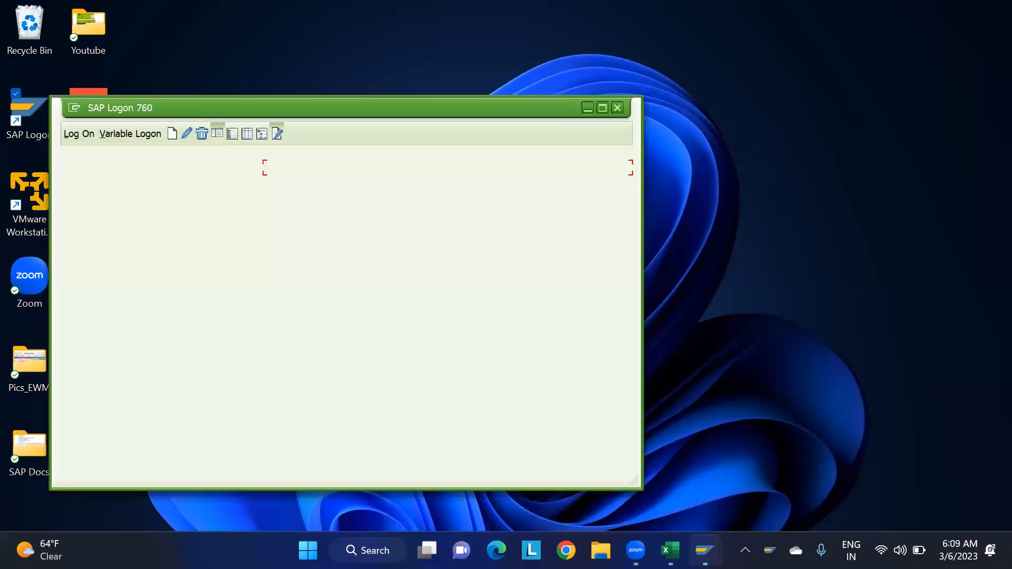
double_click(308, 196)
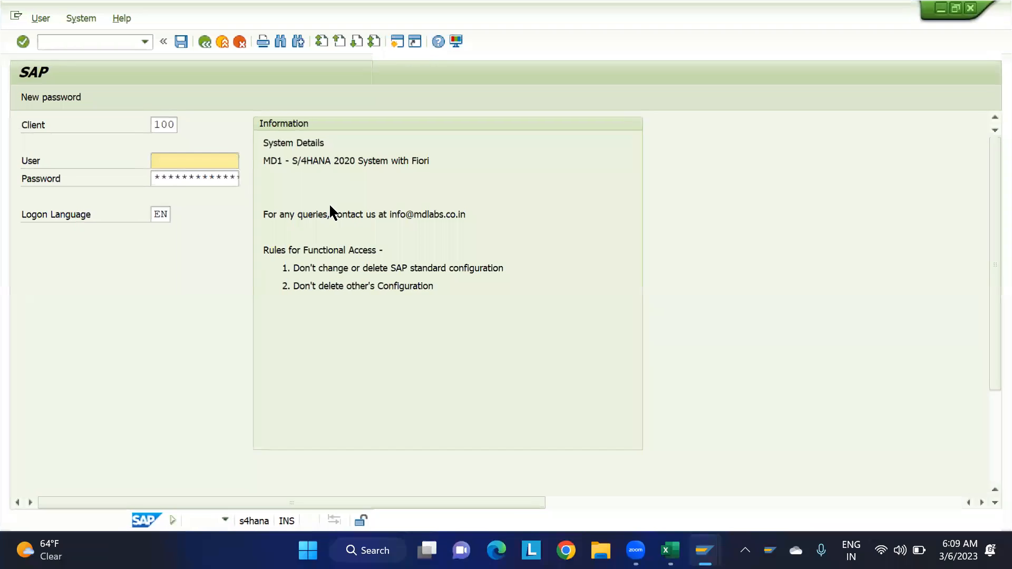
Log on to SAP client 100 by entering the user name and the account password.
click(178, 160)
click(172, 177)
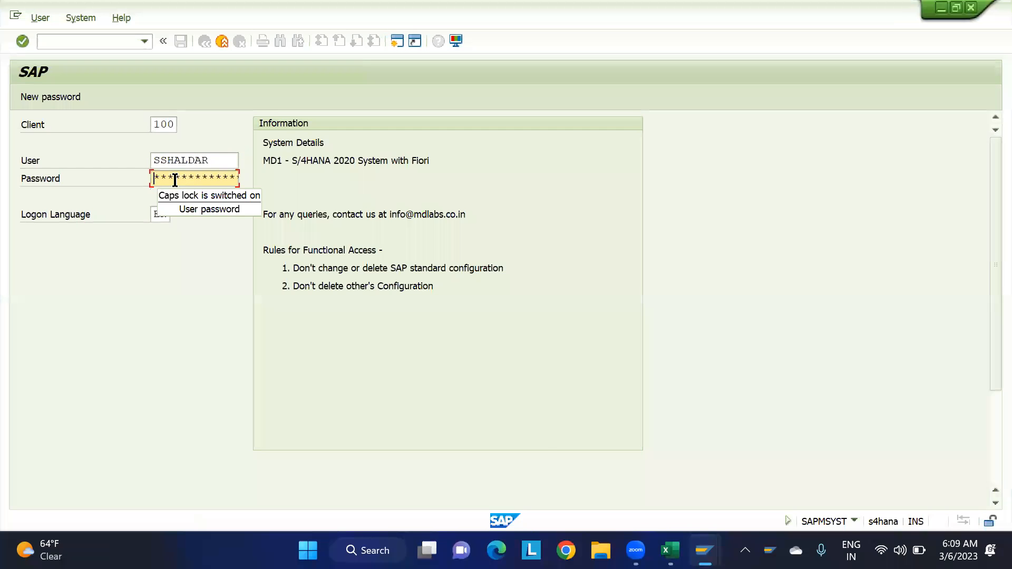
key(Caps_Lock)
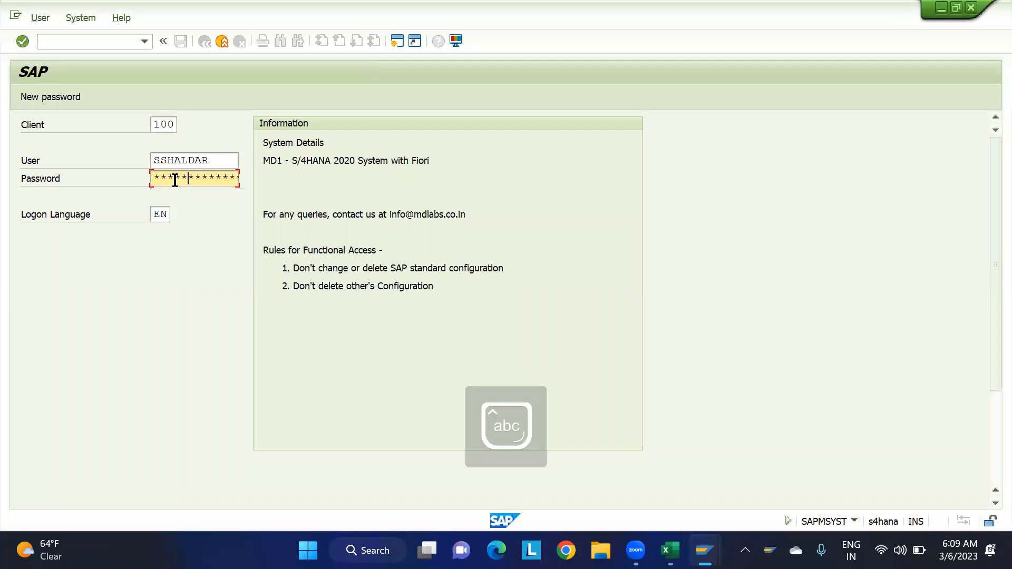
key(Caps_Lock)
key(Return)
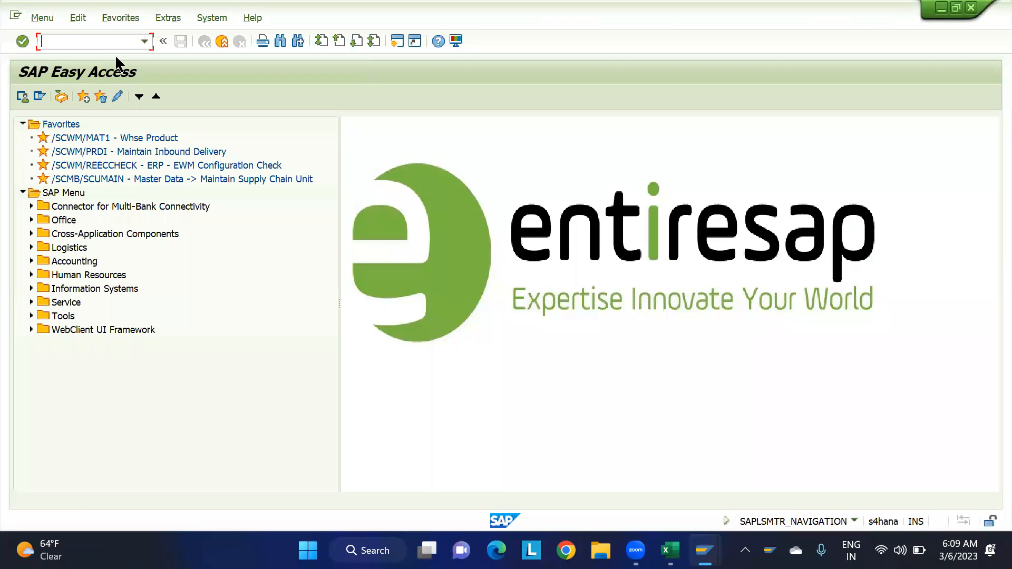
Open the Stock Overview selection screen with transaction MMBE.
text(MMBE)
drag(76, 45, 24, 45)
click(82, 42)
key(Return)
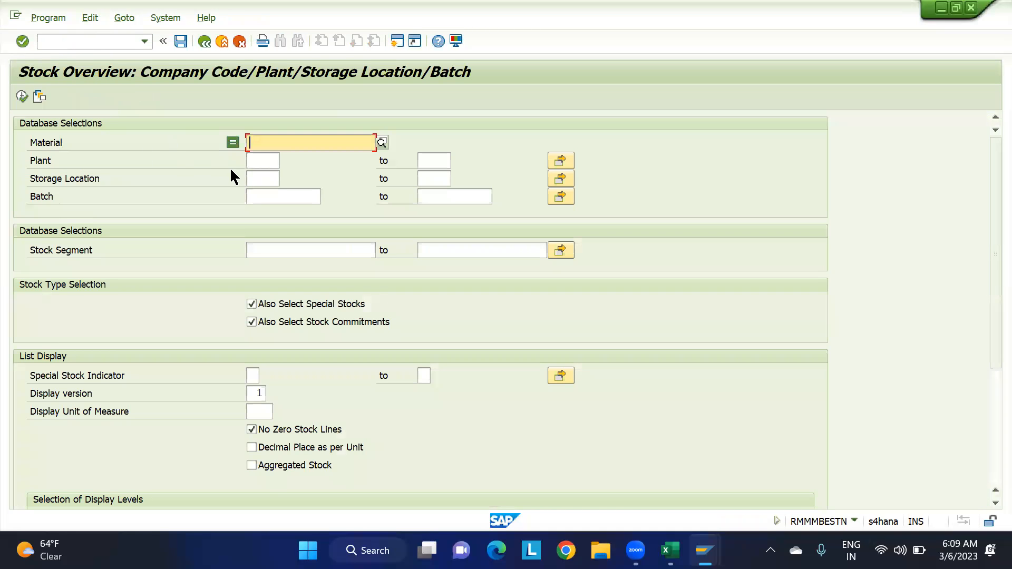
Run the stock overview for material 11060 in plant plm1 and examine the Unrestricted use and Qual. inspection columns.
click(266, 156)
click(268, 160)
click(279, 170)
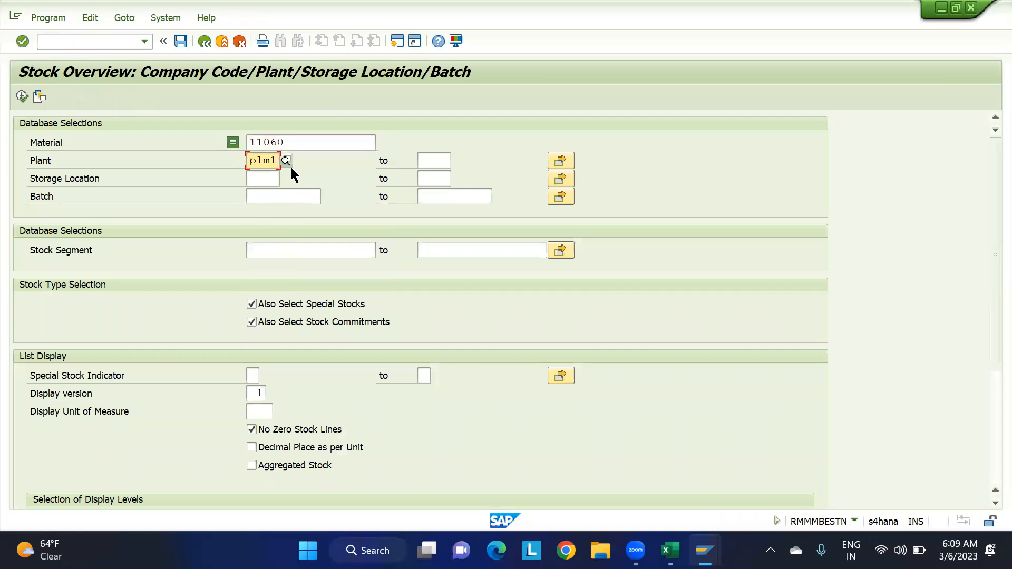
click(22, 96)
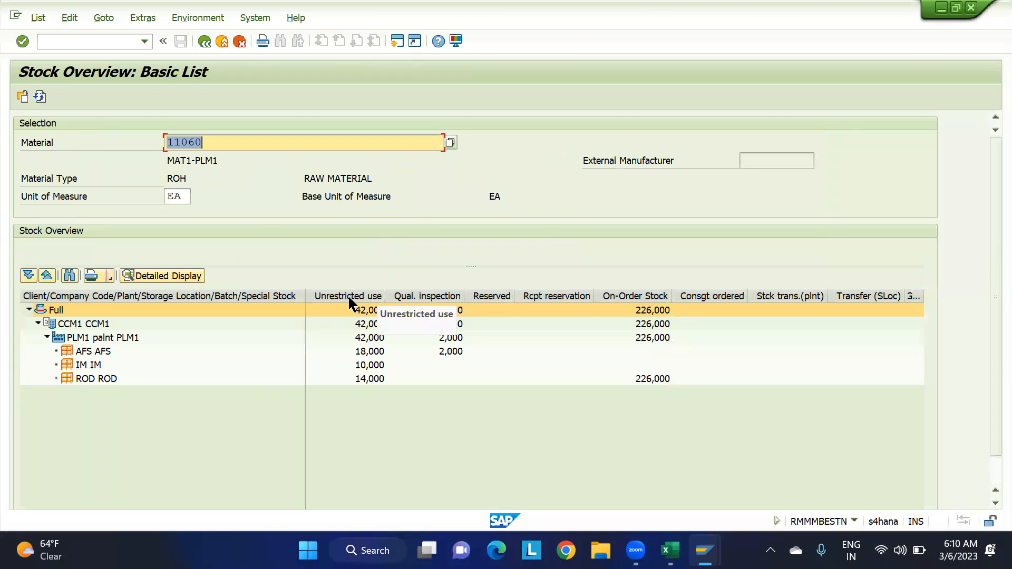
click(341, 296)
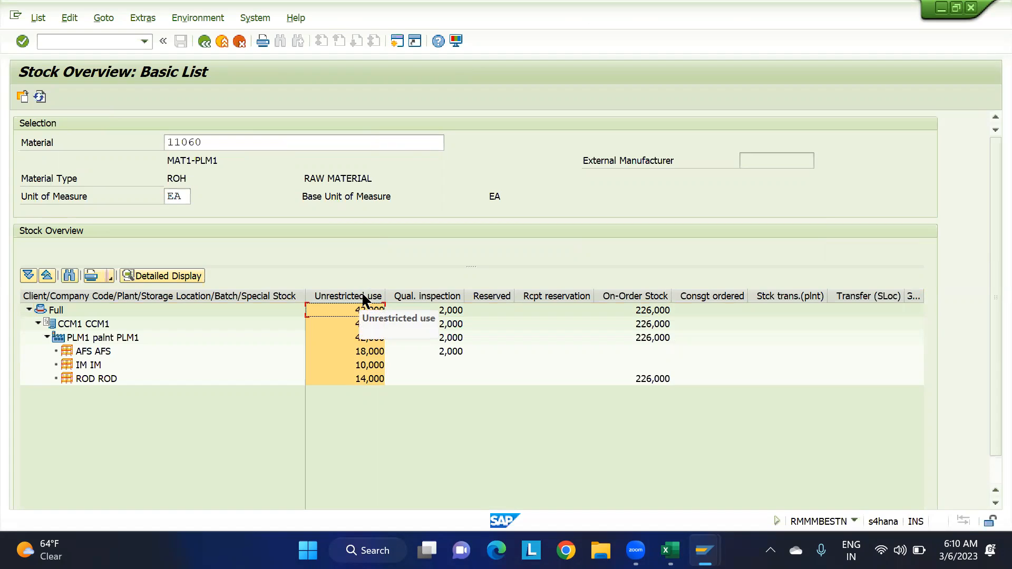
click(431, 296)
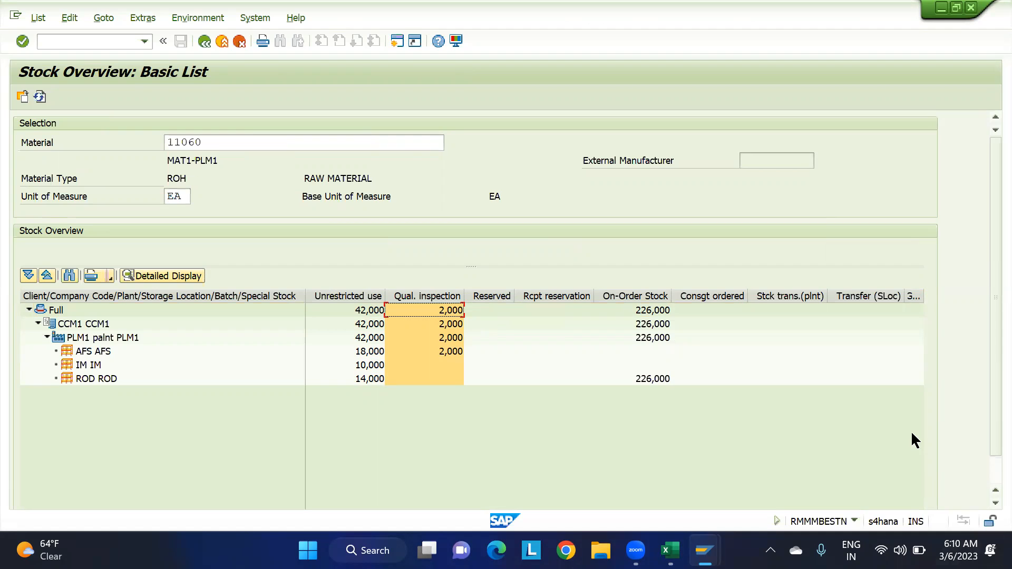
Examine the Blocked and Returns stock columns in the stock overview of material 11060.
scroll(986, 379, down, 1)
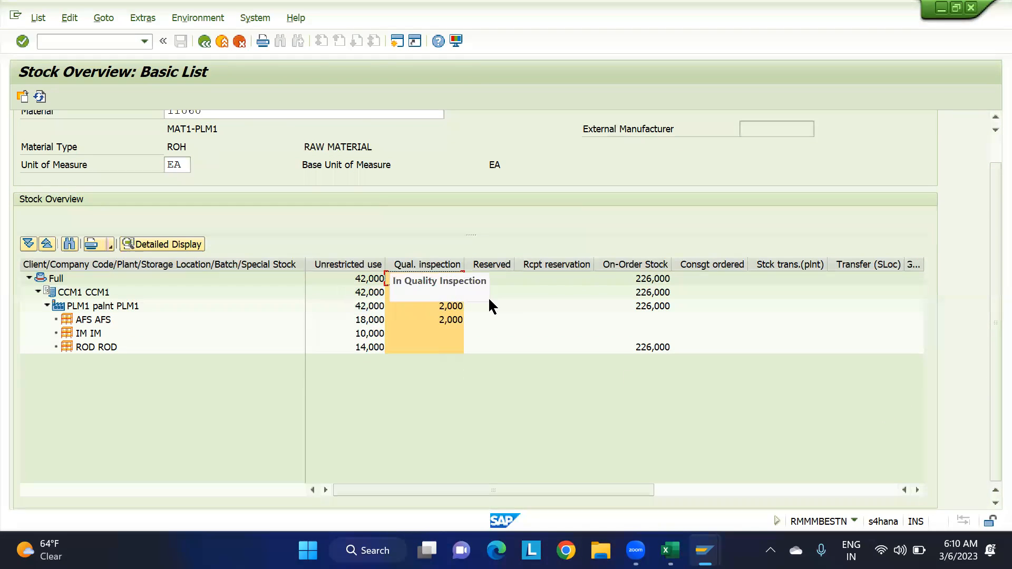
drag(636, 488, 896, 492)
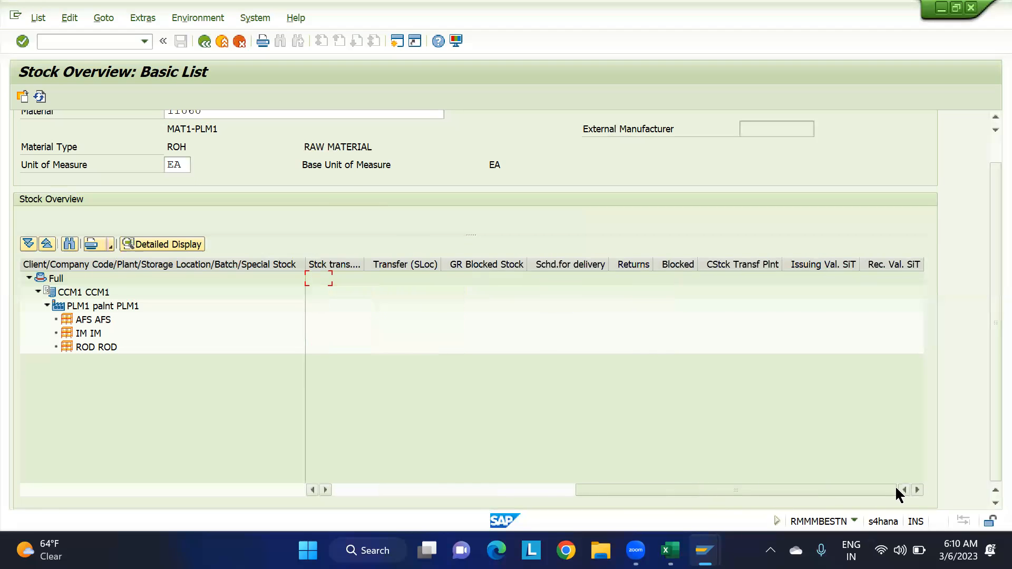
click(674, 266)
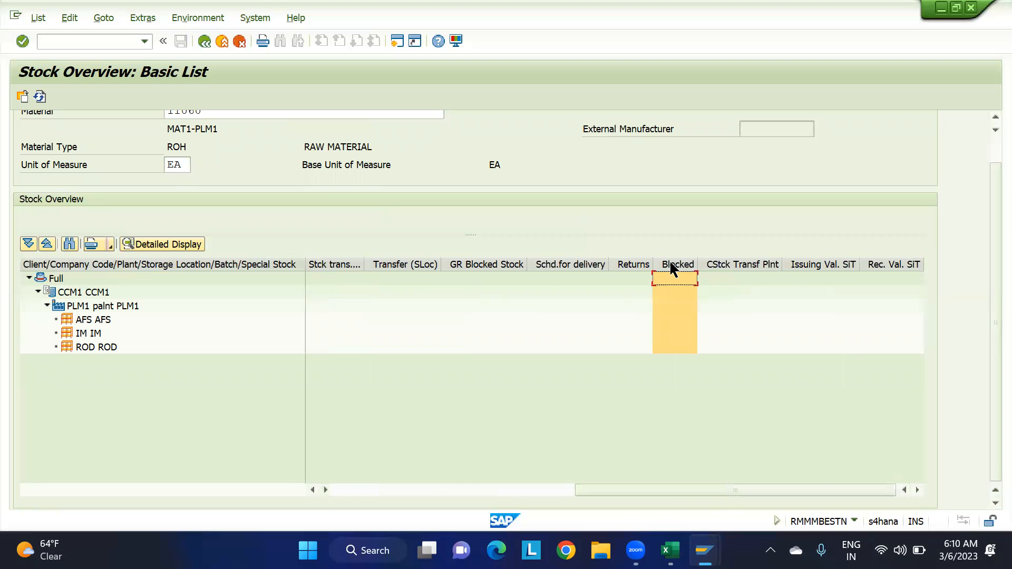
click(632, 265)
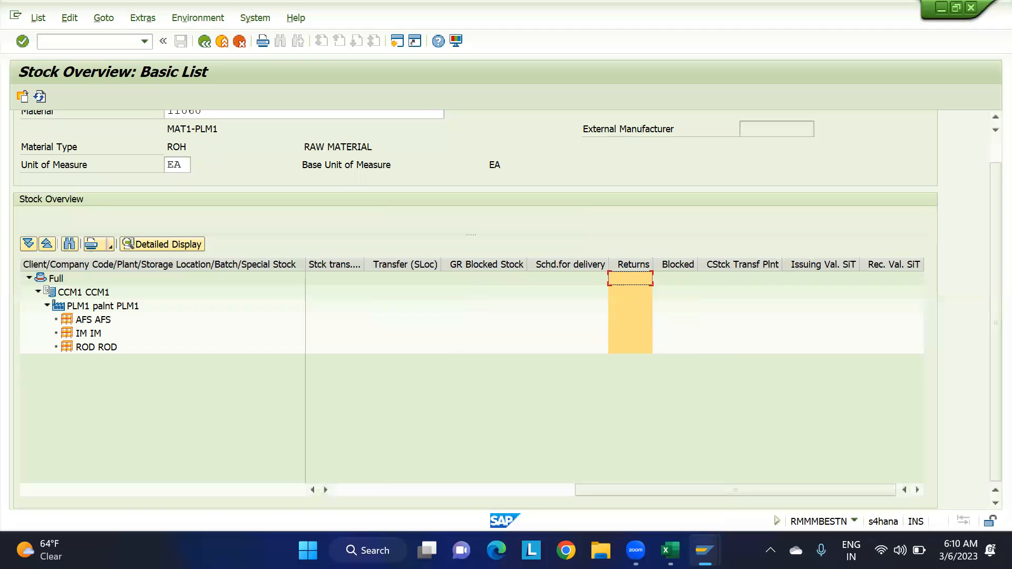
Switch back to the Excel workbook and enter FF, QQ,RR,BB beside the STOCK TYPES: label in cell M19.
click(670, 550)
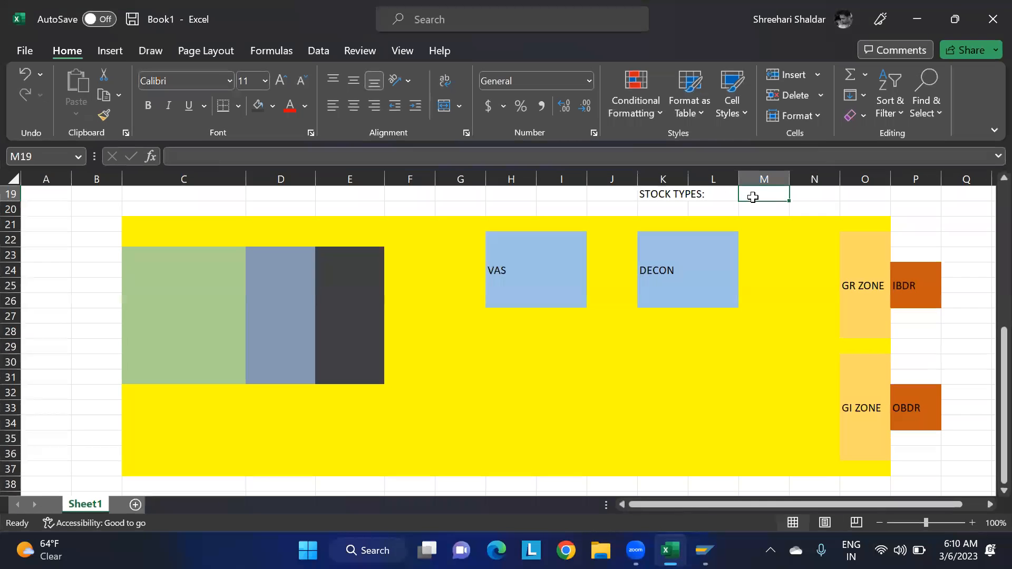
text(F)
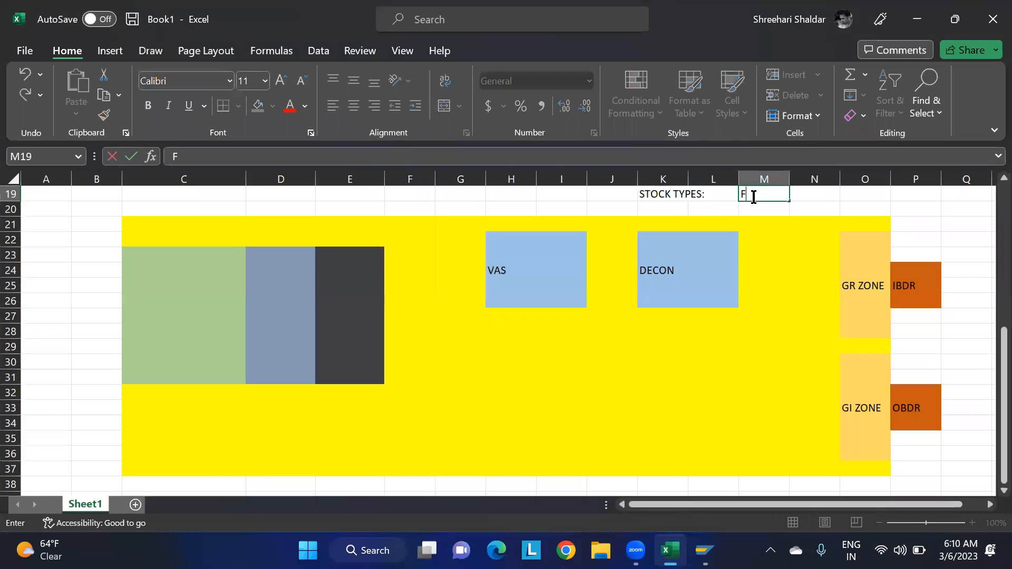
text(F, QQ,RR,BB)
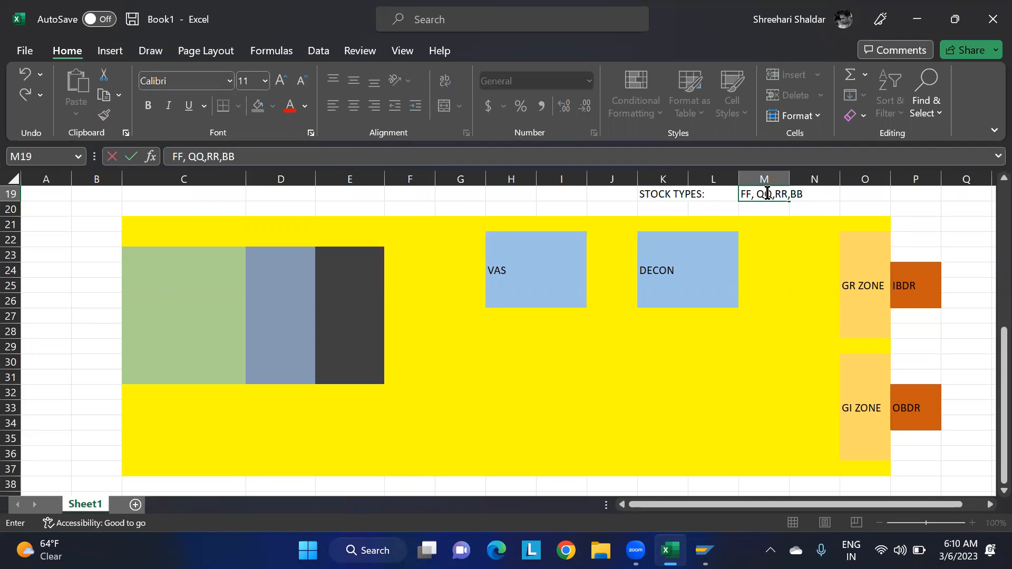
click(842, 202)
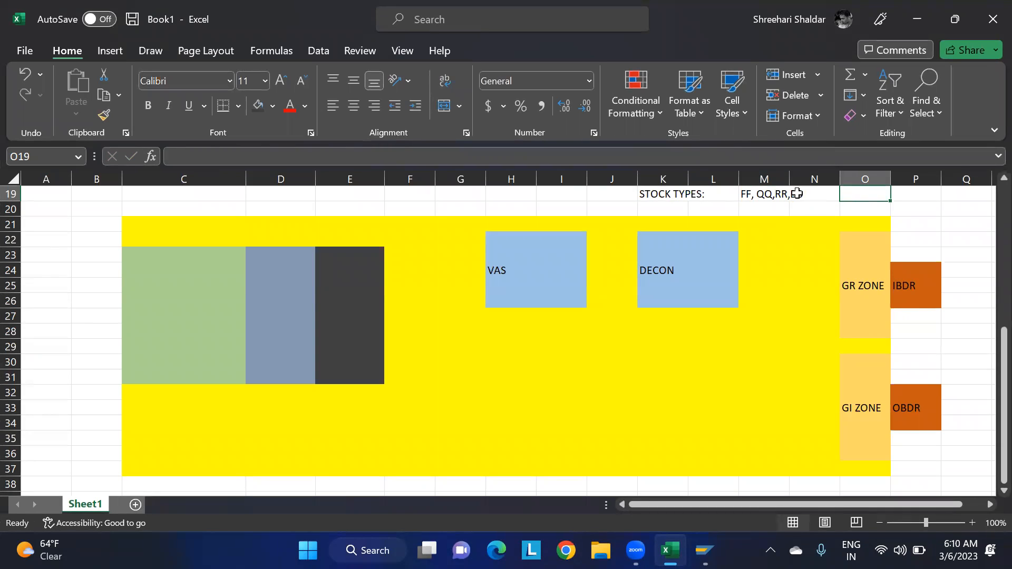
drag(660, 194, 811, 193)
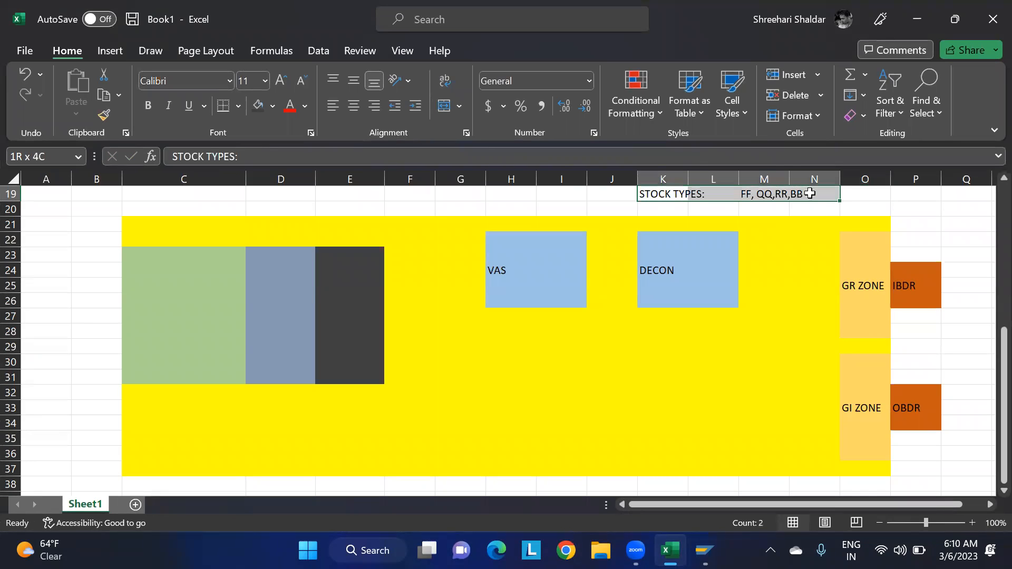
click(877, 192)
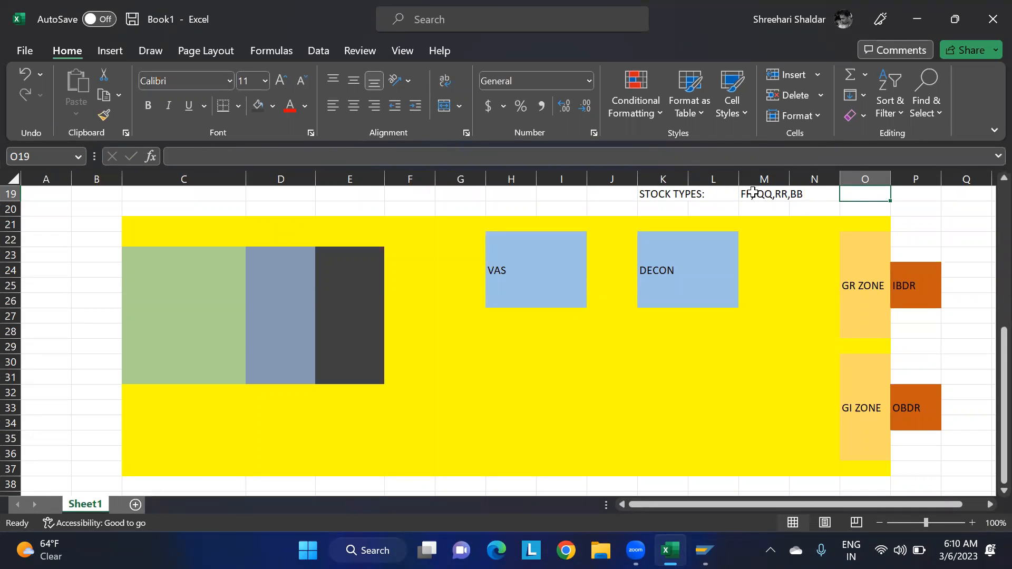
Enter F1 in cell P19 and F2 in cell P20.
click(927, 193)
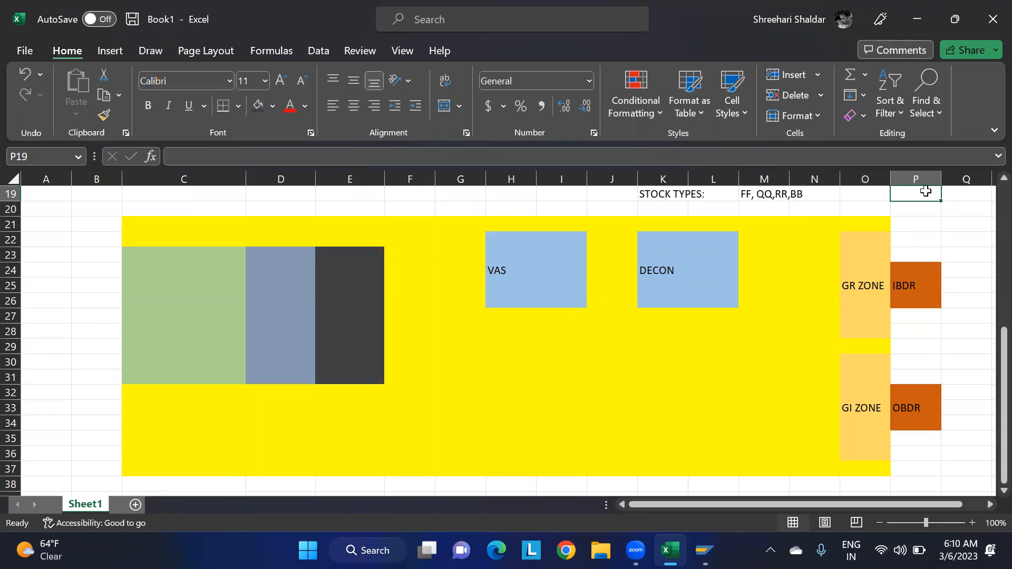
text(F)
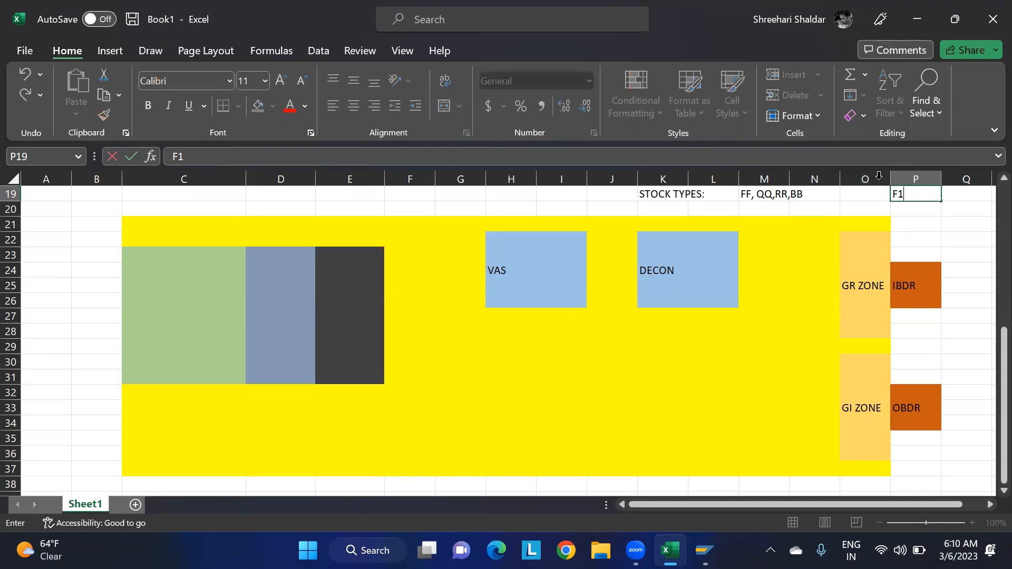
text(1)
click(748, 195)
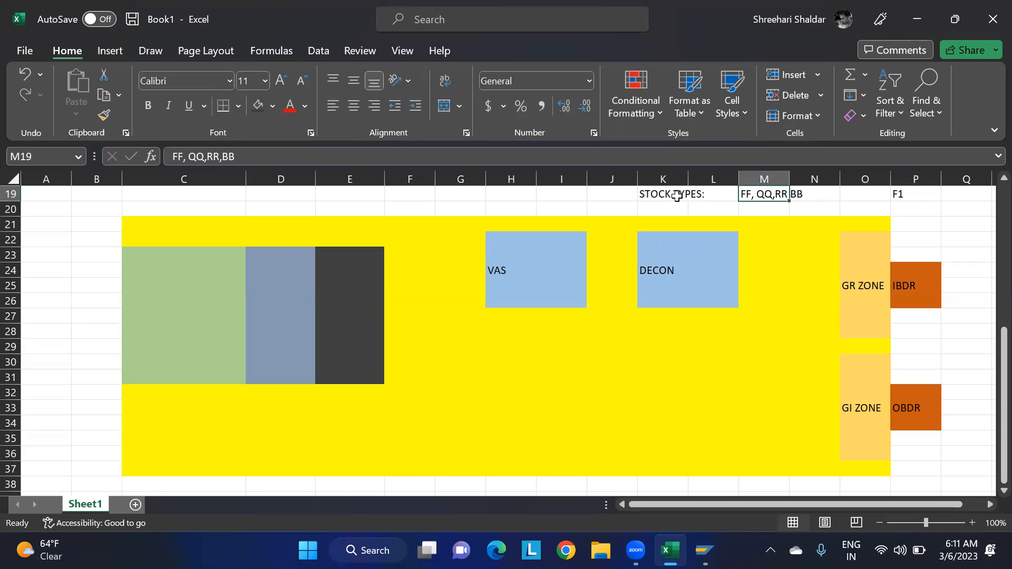
click(916, 209)
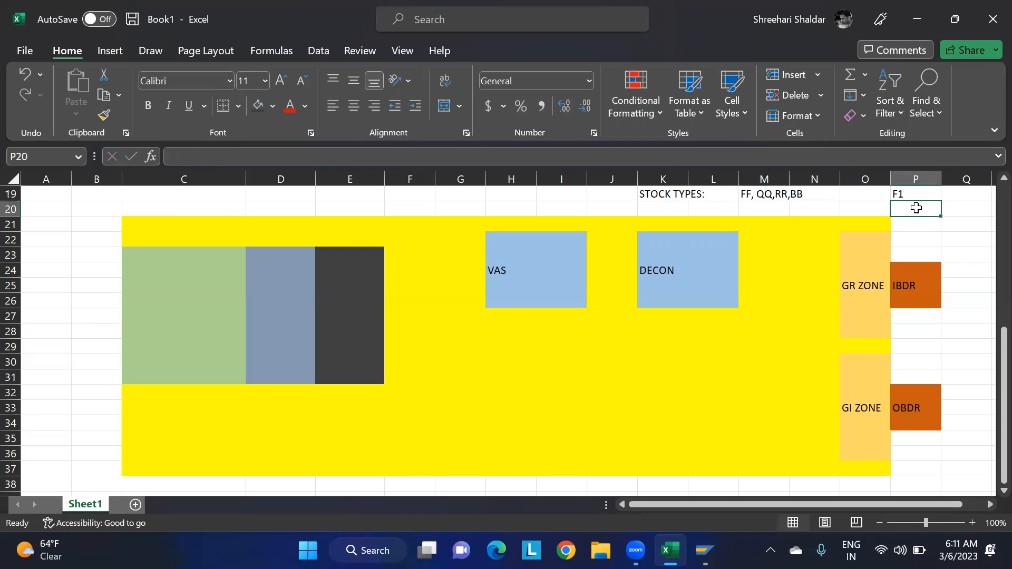
text(F2)
click(945, 242)
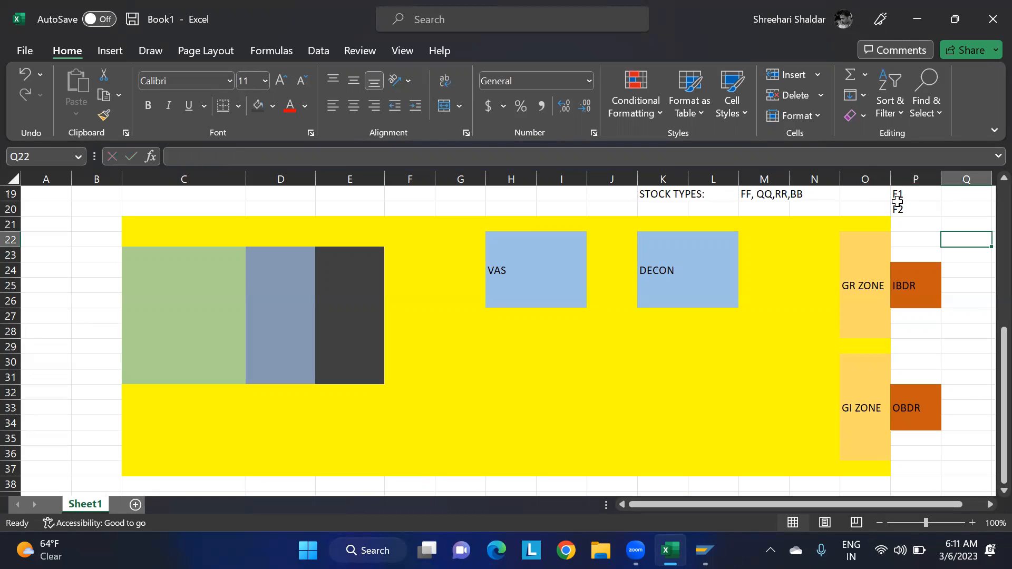
click(746, 193)
drag(788, 193, 794, 193)
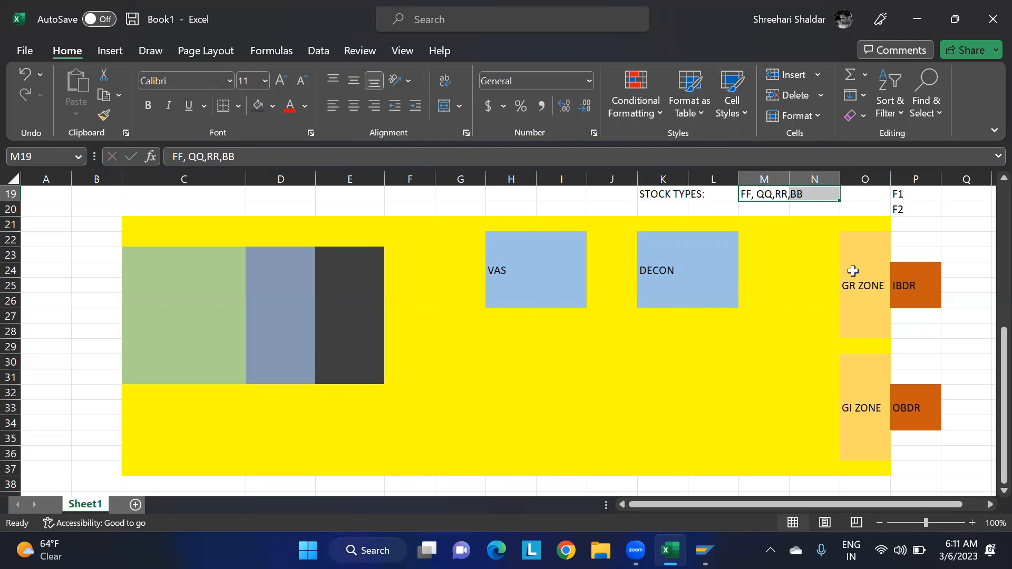
click(171, 297)
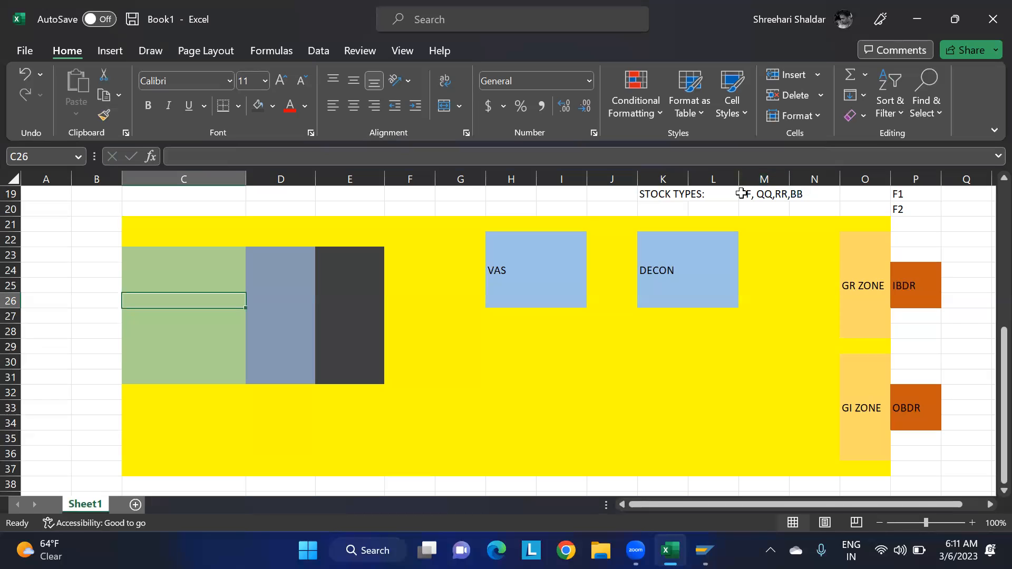
Apply thick outside borders to the stock types range K19:N19 and to the VAS, DECON and zones area H21:O37.
drag(666, 196, 786, 204)
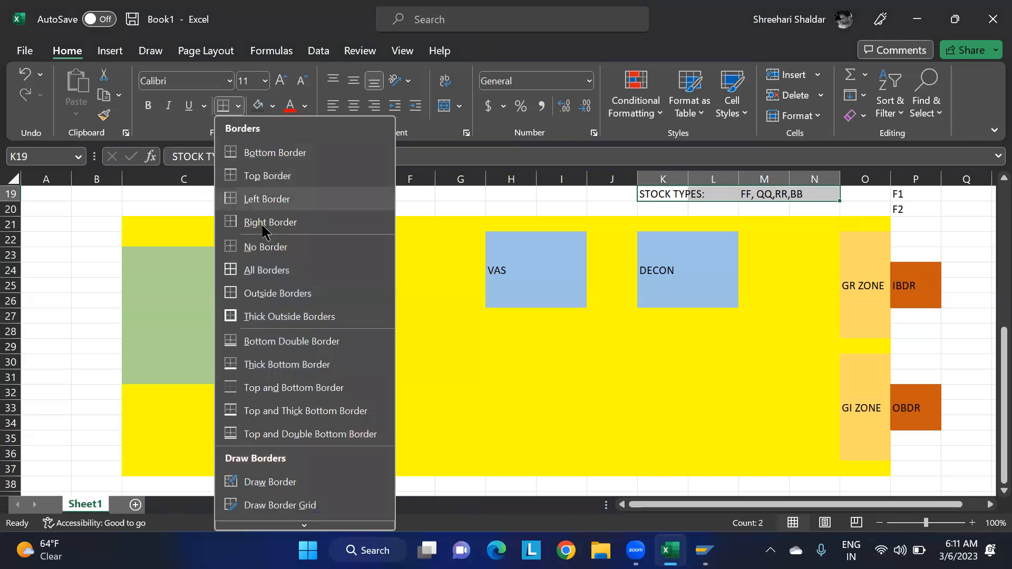
click(268, 317)
mouse_move(497, 225)
mouse_down()
mouse_move(601, 302)
mouse_move(837, 429)
mouse_move(870, 467)
mouse_up()
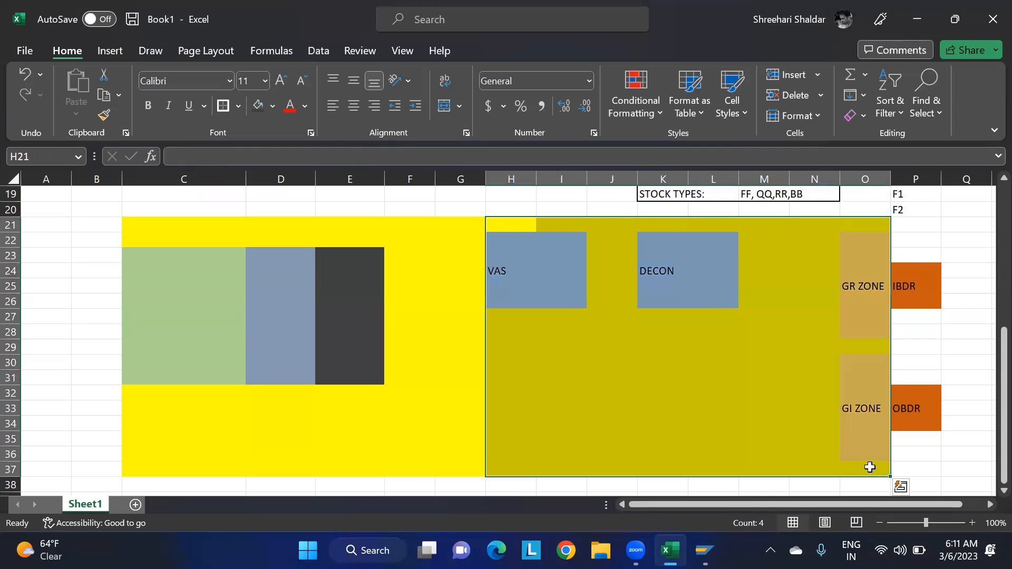
click(223, 106)
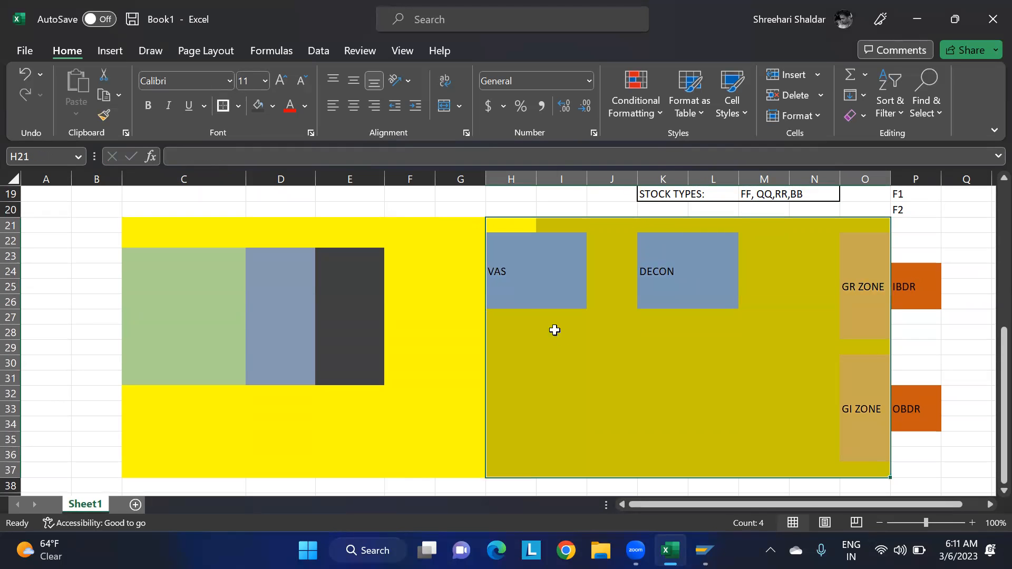
click(560, 346)
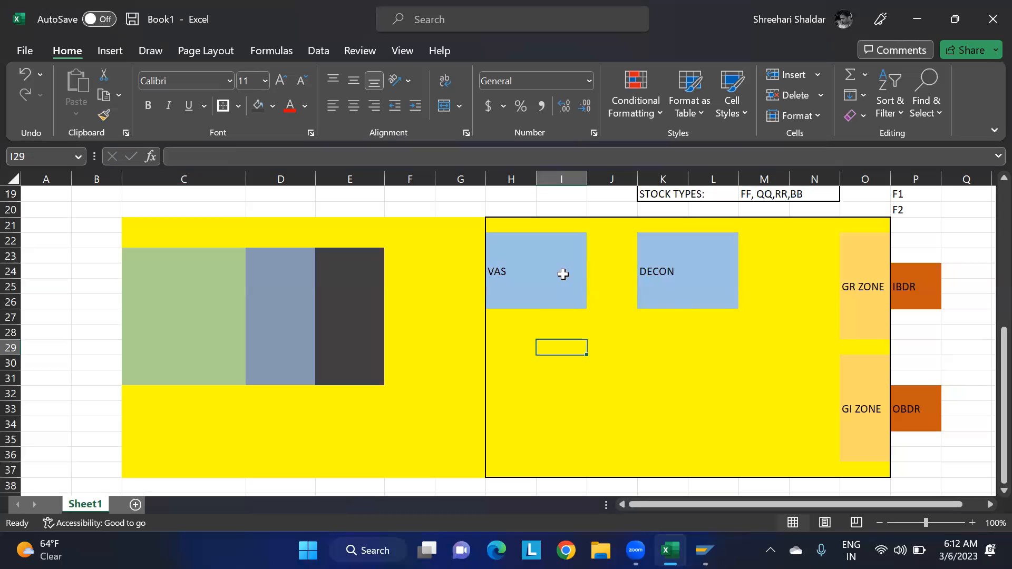
Label the lower part of the bordered warehouse area with ROD in cell I34 and F1 in cell K34.
click(558, 418)
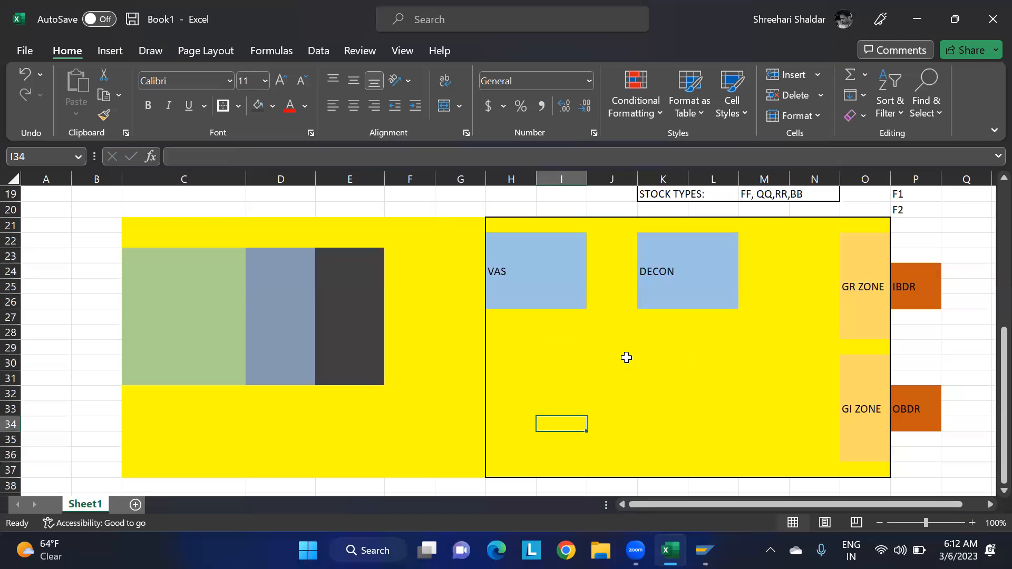
text(ROD)
click(647, 379)
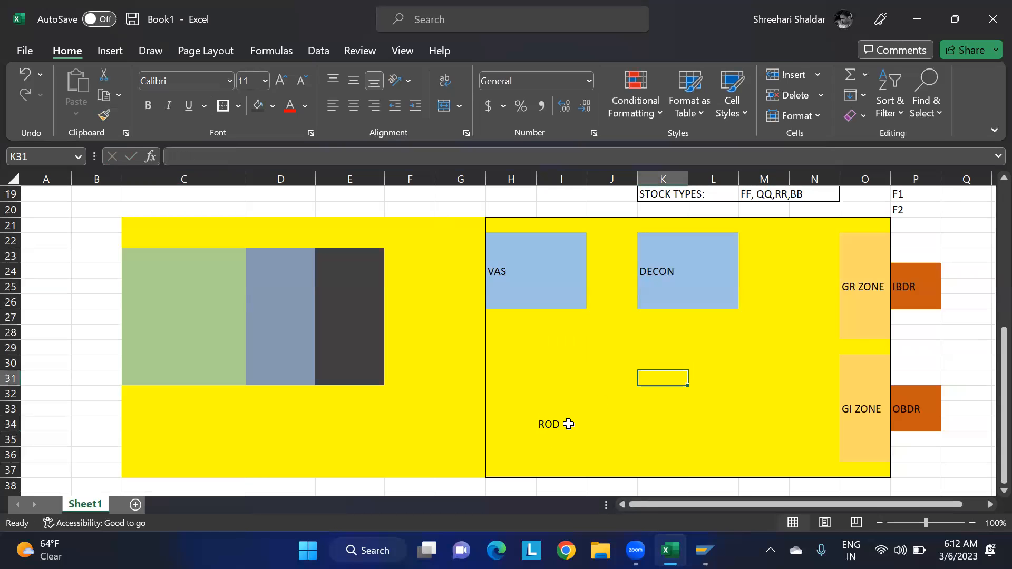
click(646, 426)
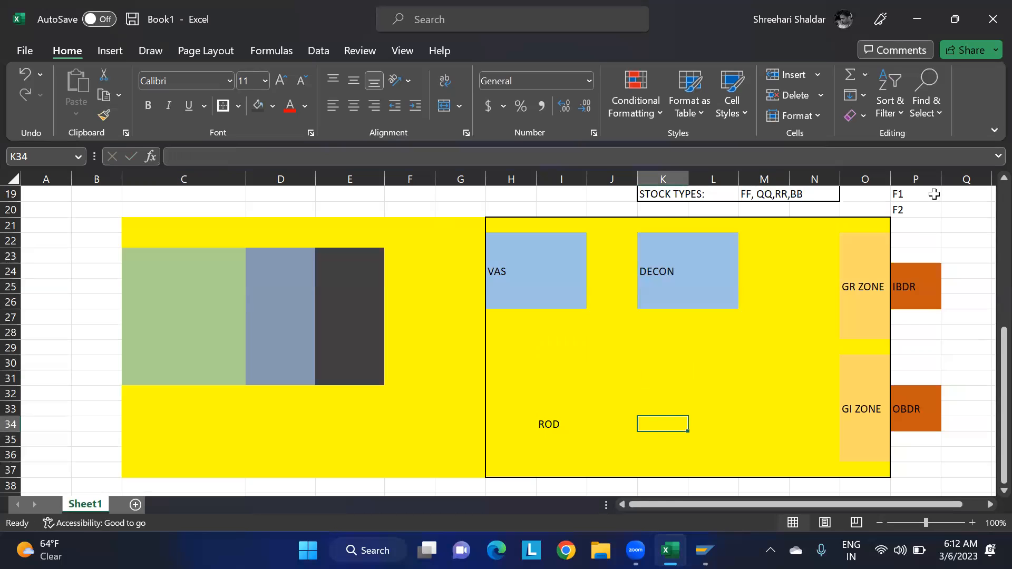
click(908, 197)
text(F2)
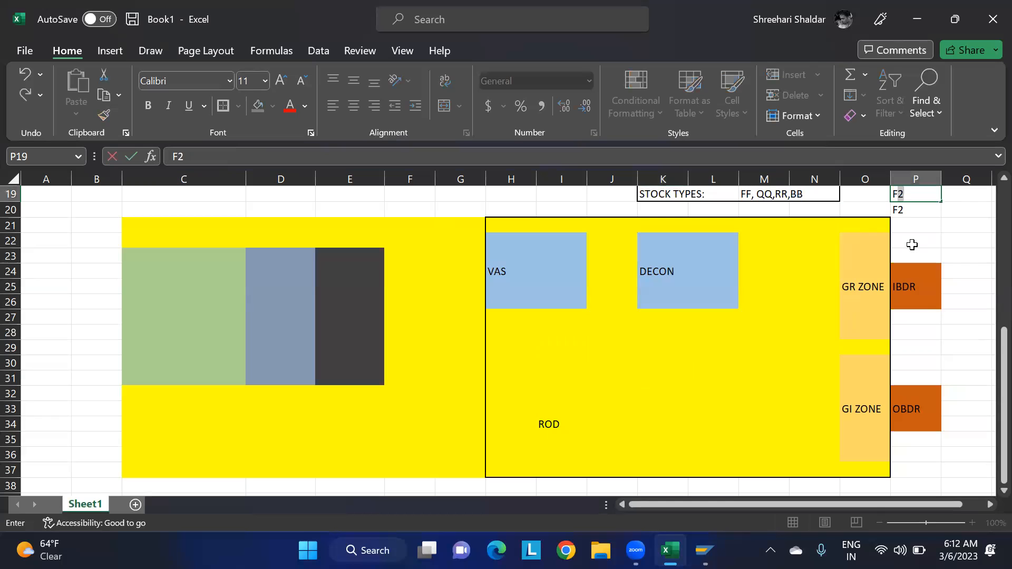
click(668, 421)
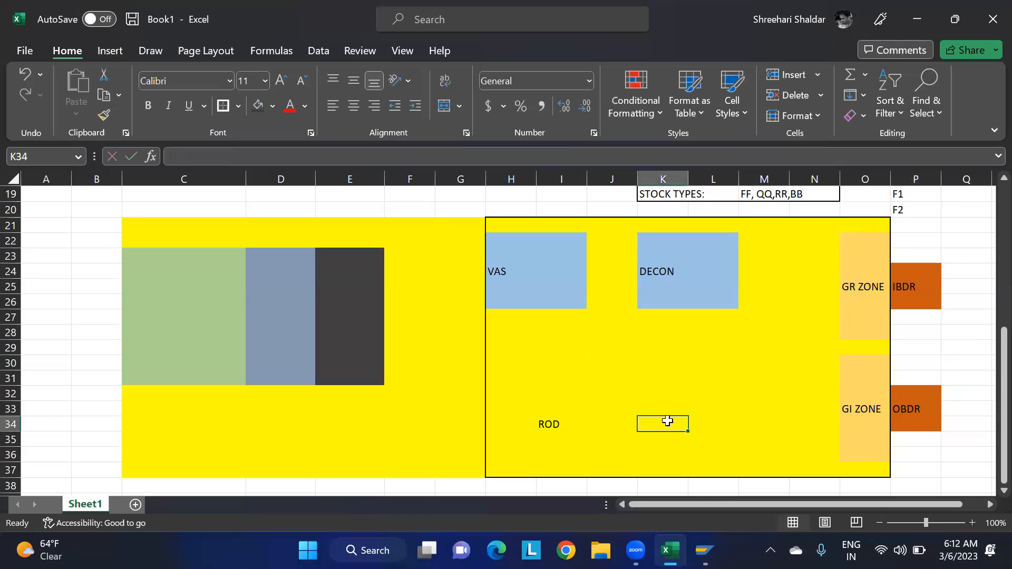
text(F1)
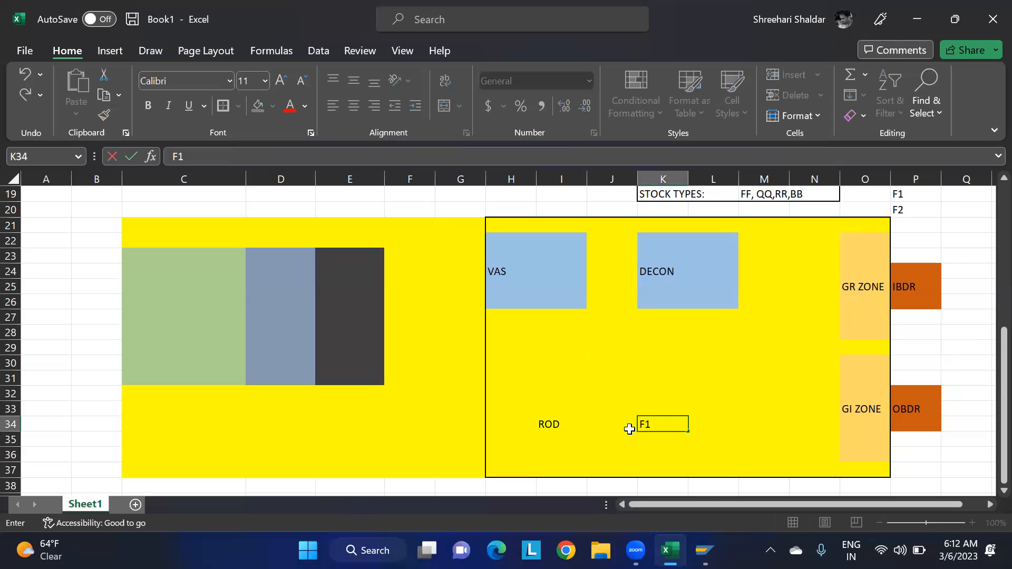
double_click(656, 424)
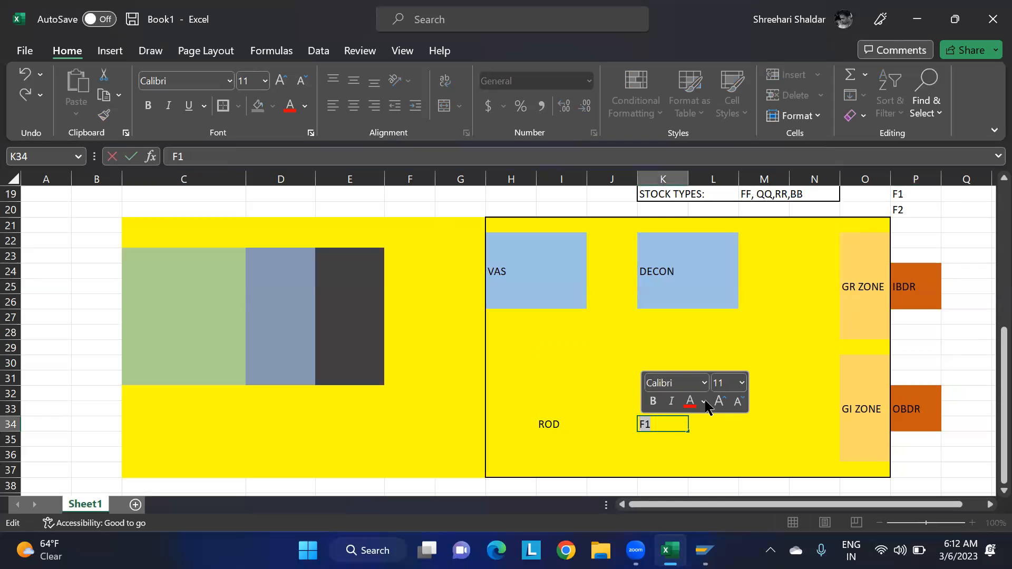
click(746, 345)
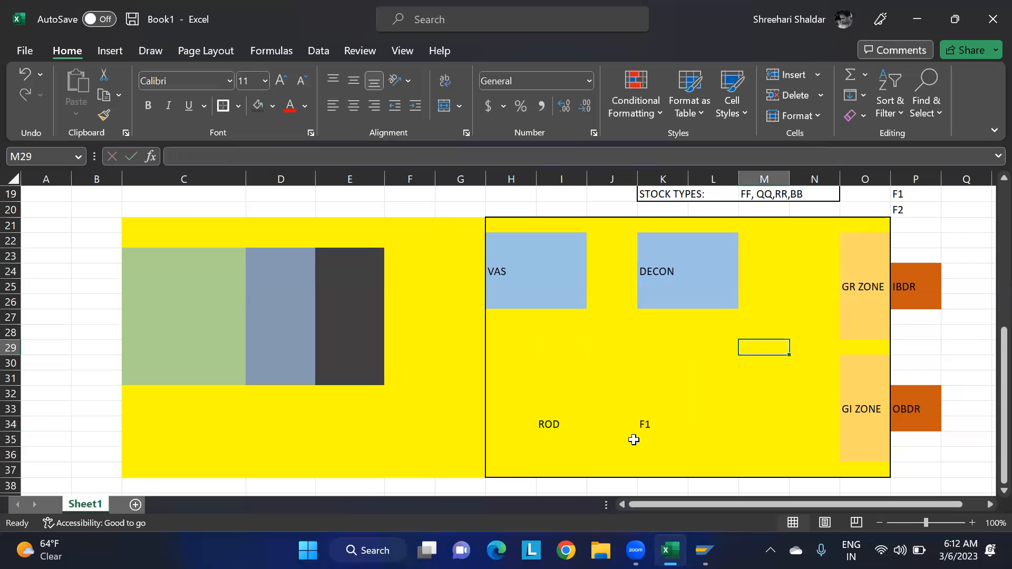
click(652, 424)
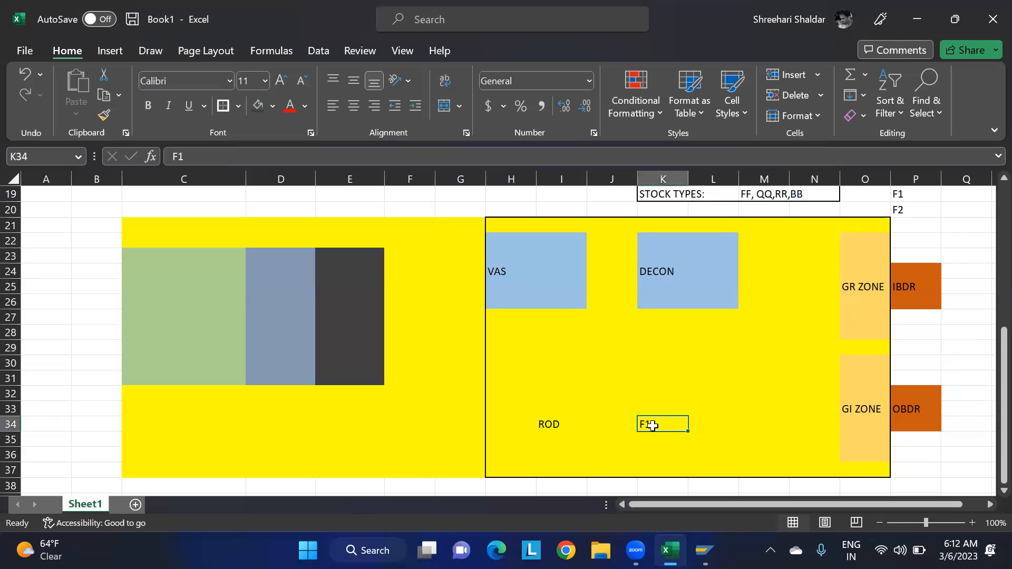
click(634, 448)
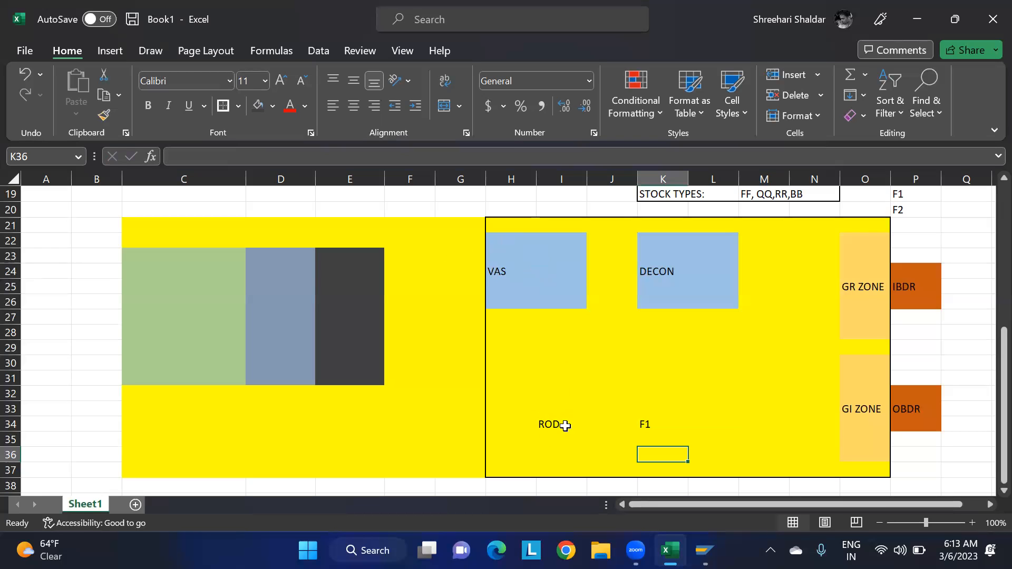
click(548, 425)
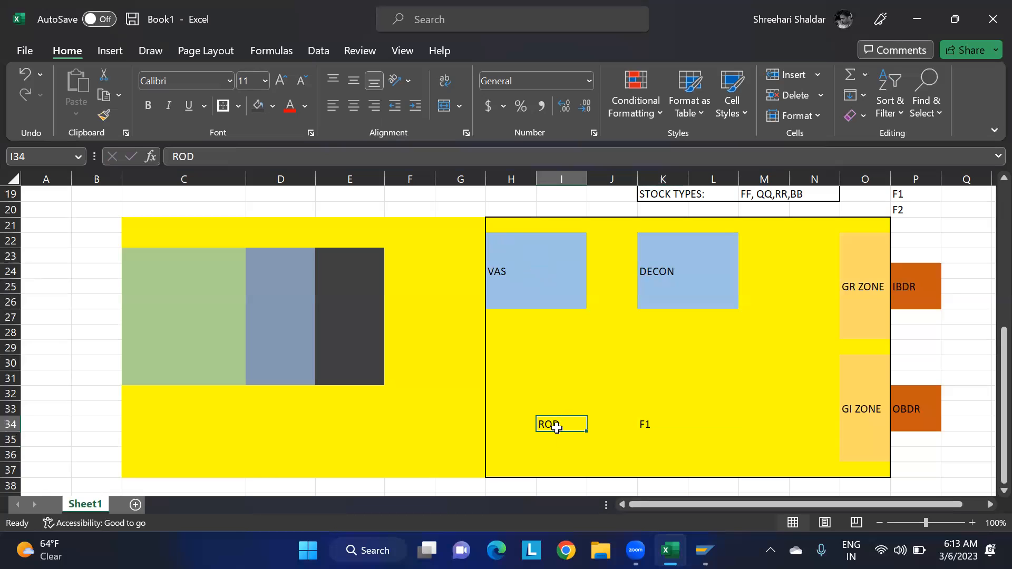
click(336, 442)
click(182, 439)
drag(255, 441, 319, 443)
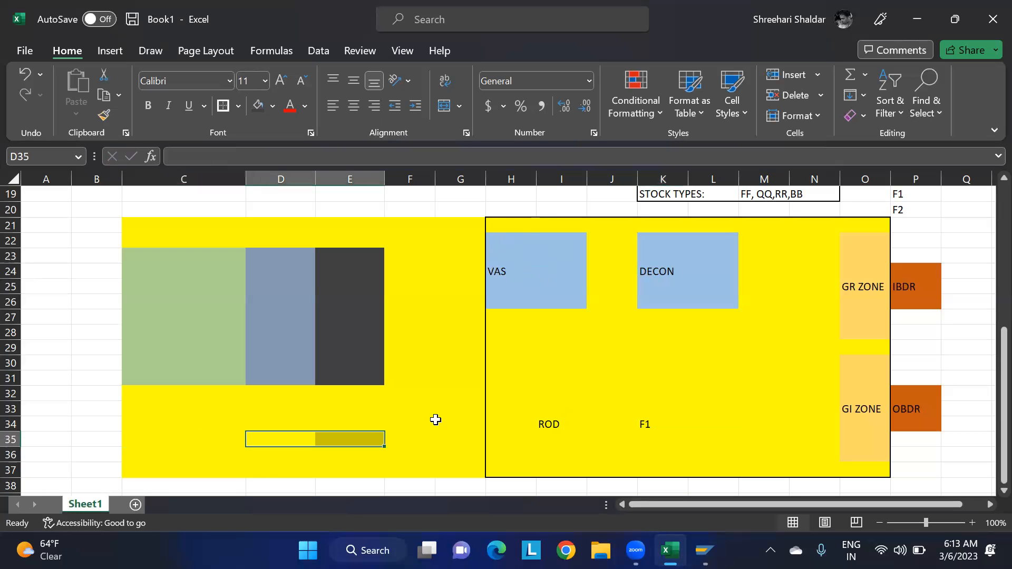
click(439, 423)
drag(451, 388, 450, 406)
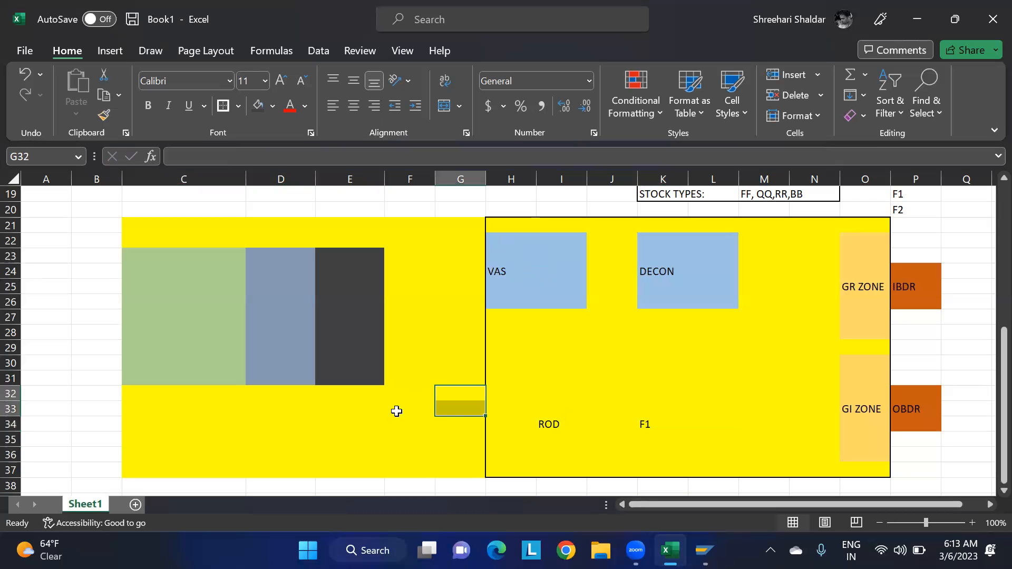
click(182, 286)
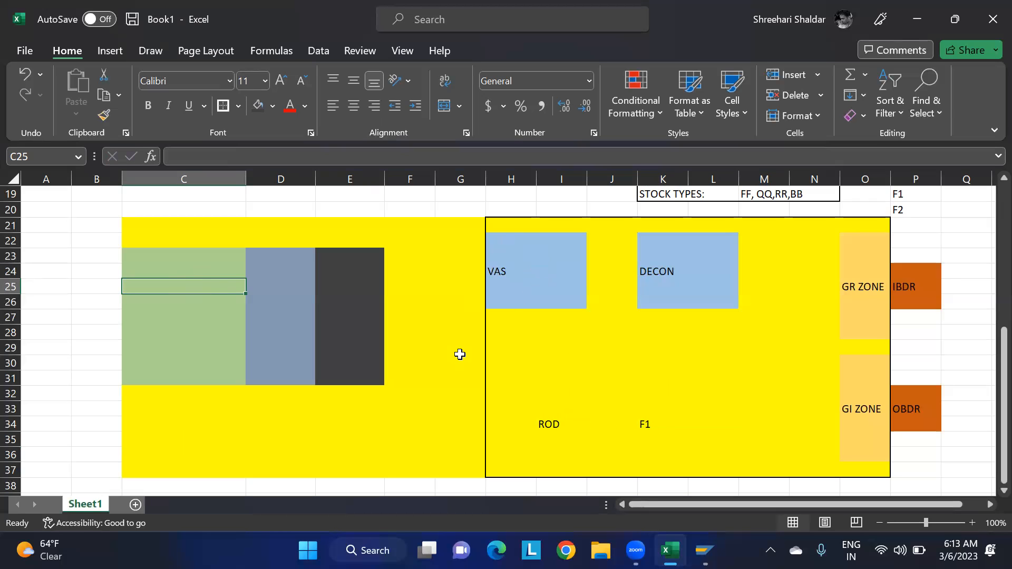
Enter AVAILABILITY GRP in cell L34, beside the F1 label in the bordered warehouse area.
click(649, 424)
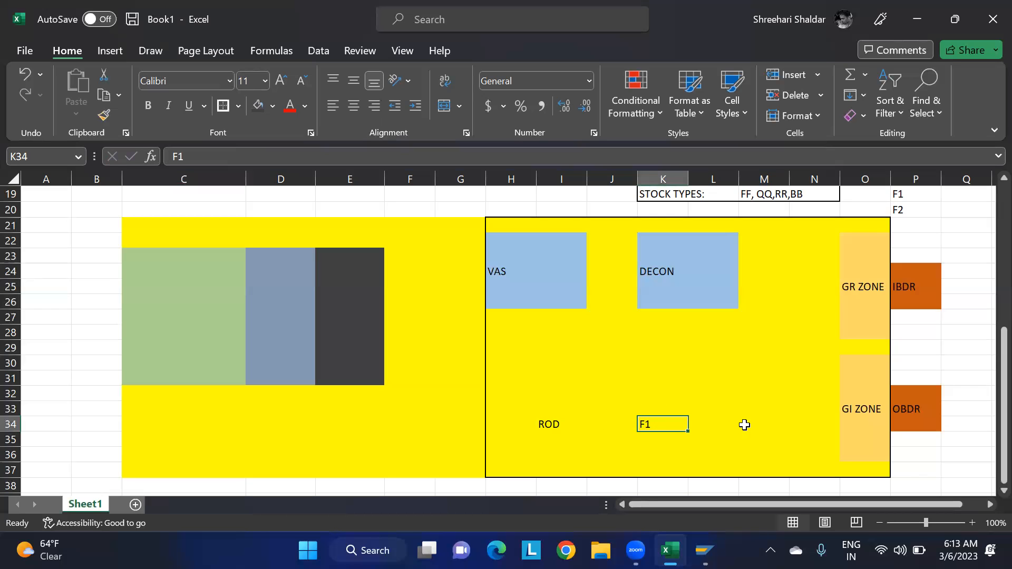
click(725, 423)
text(AVAILAB)
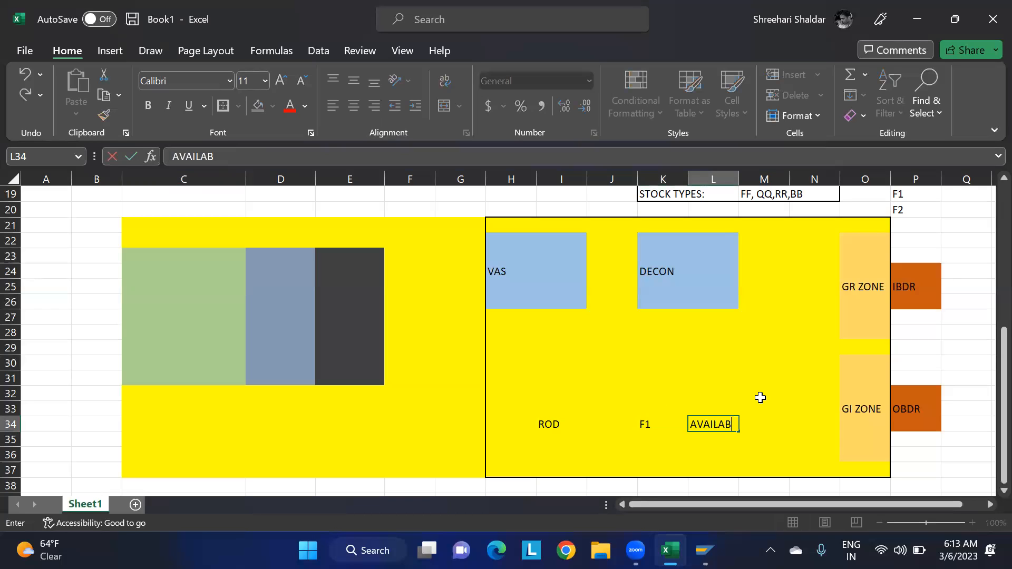
text(ILITY GRP)
click(765, 361)
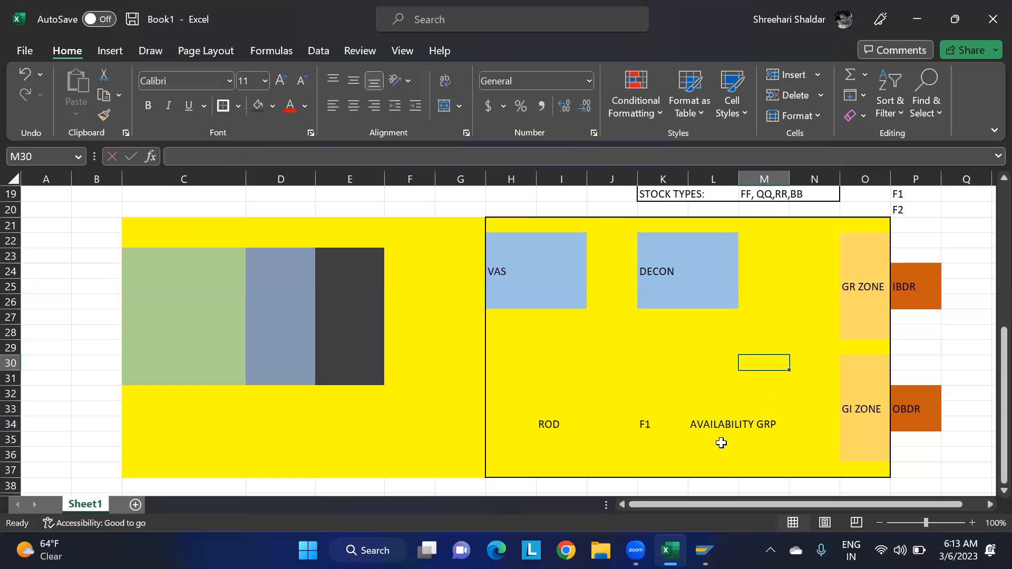
Enter the availability group value 001 as text in cell L35, below the AVAILABILITY GRP label.
click(701, 426)
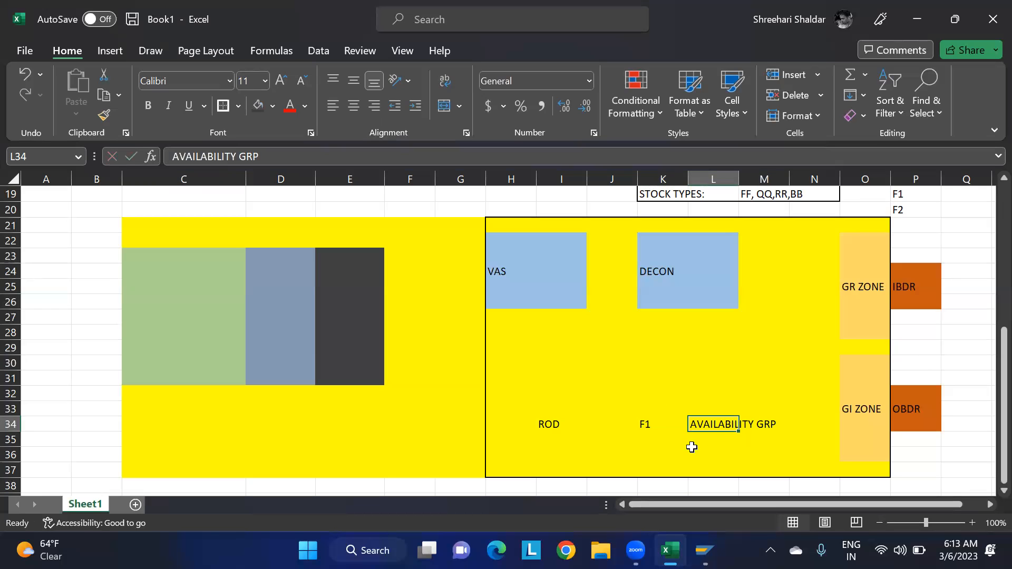
click(644, 422)
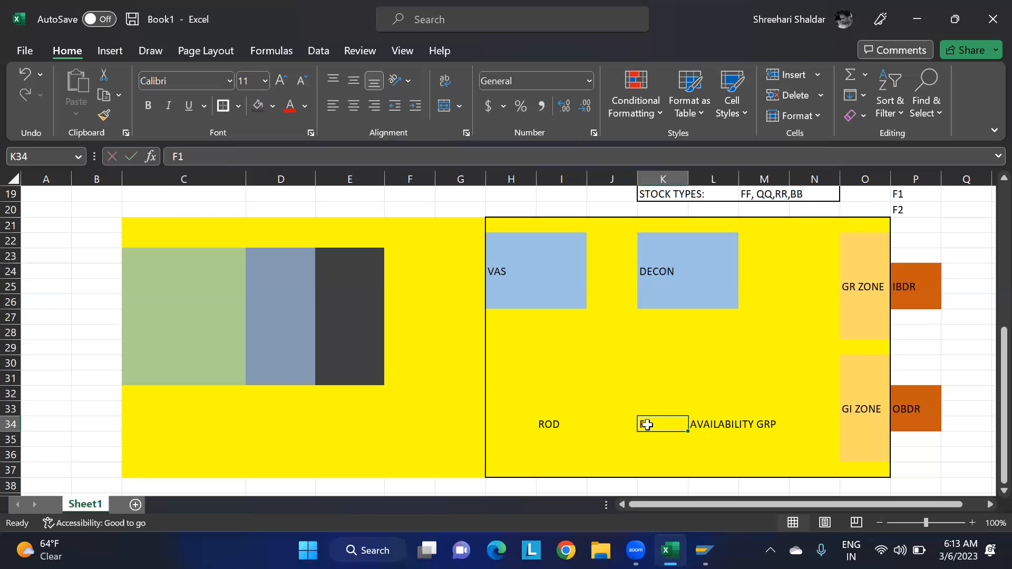
click(723, 439)
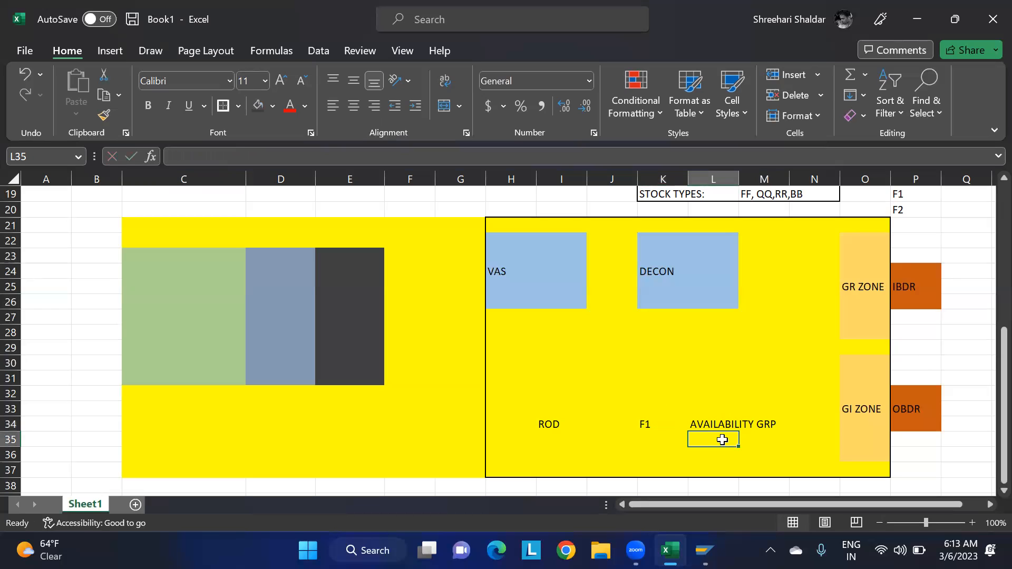
text(0)
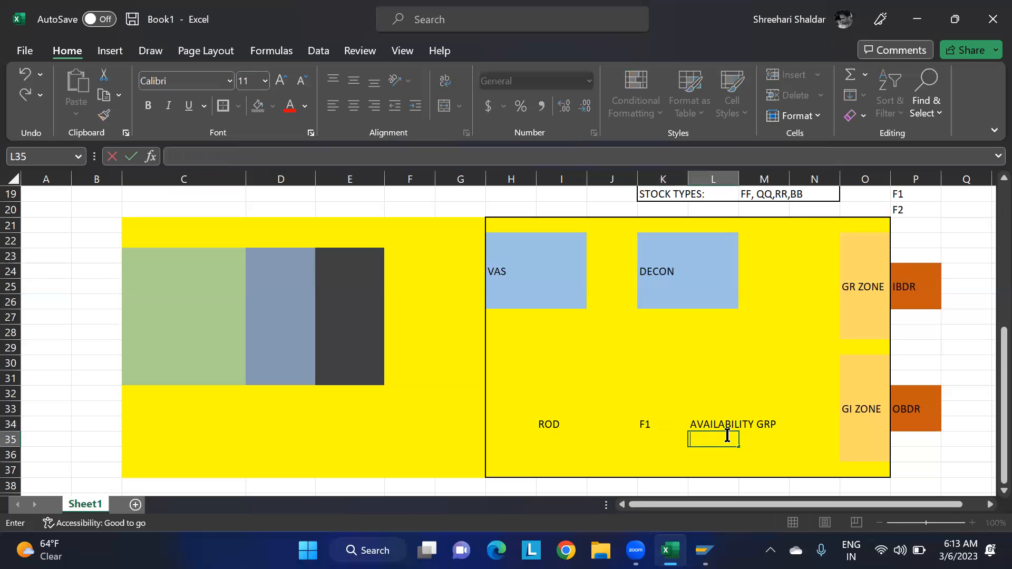
text(01)
click(686, 405)
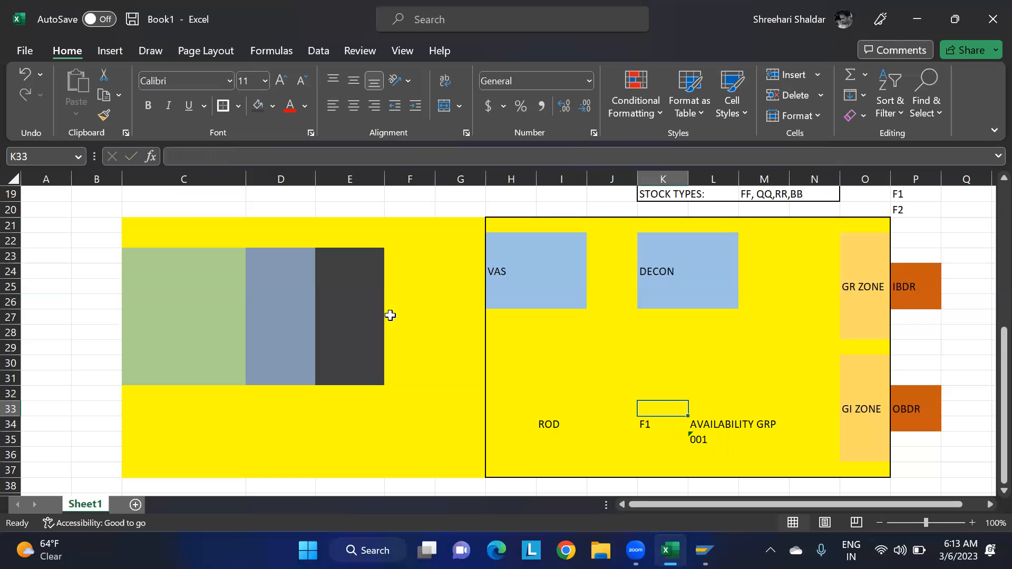
Label the green storage block with 002 as text in C26, F2 in C27 and AFS in C28.
click(168, 303)
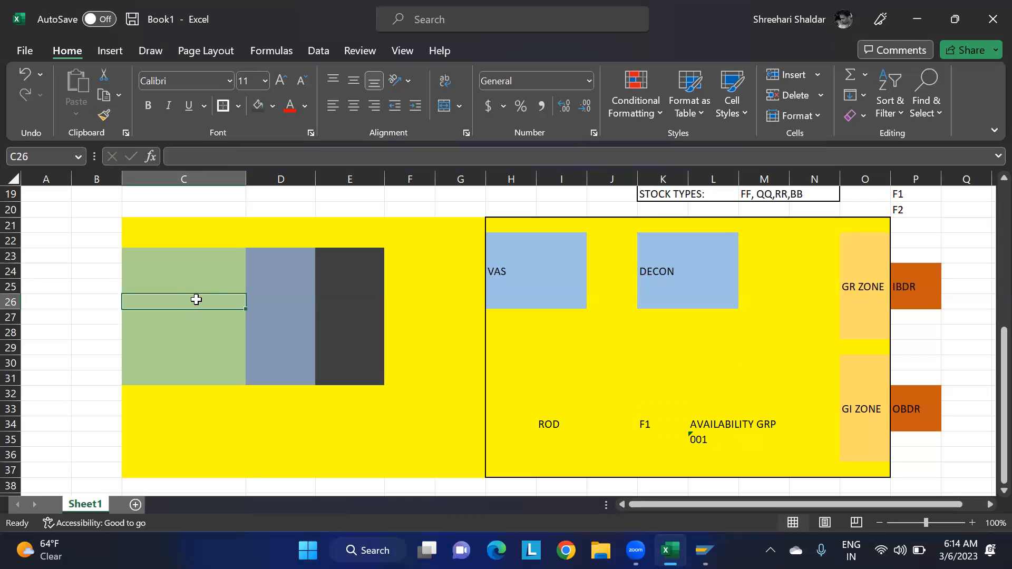
text('002)
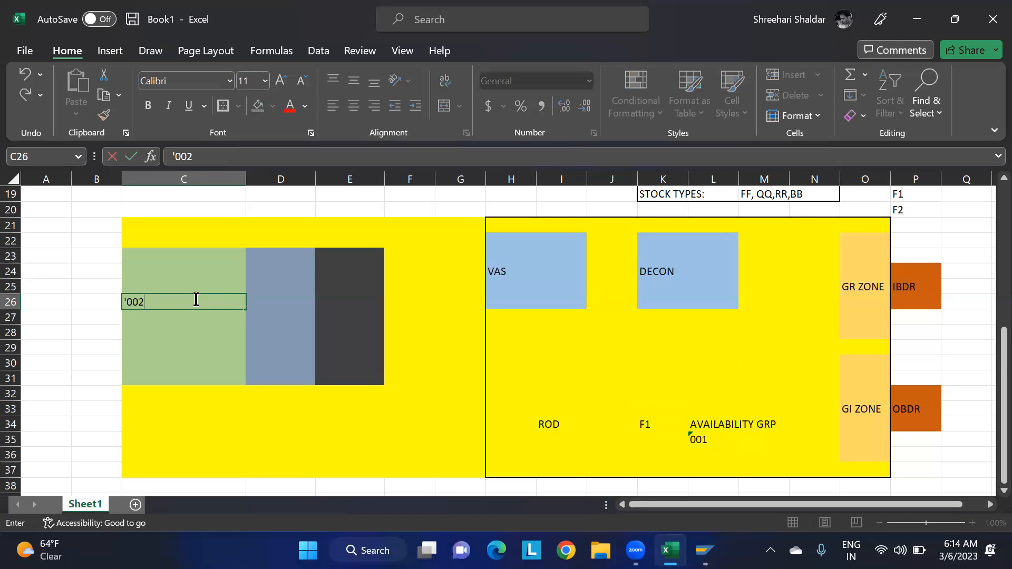
key(Return)
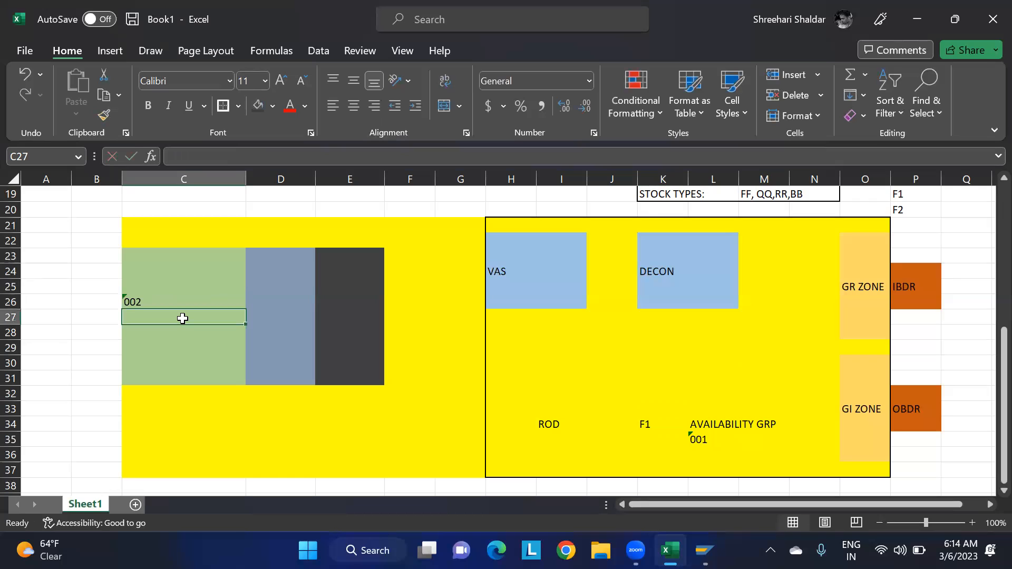
text(F2)
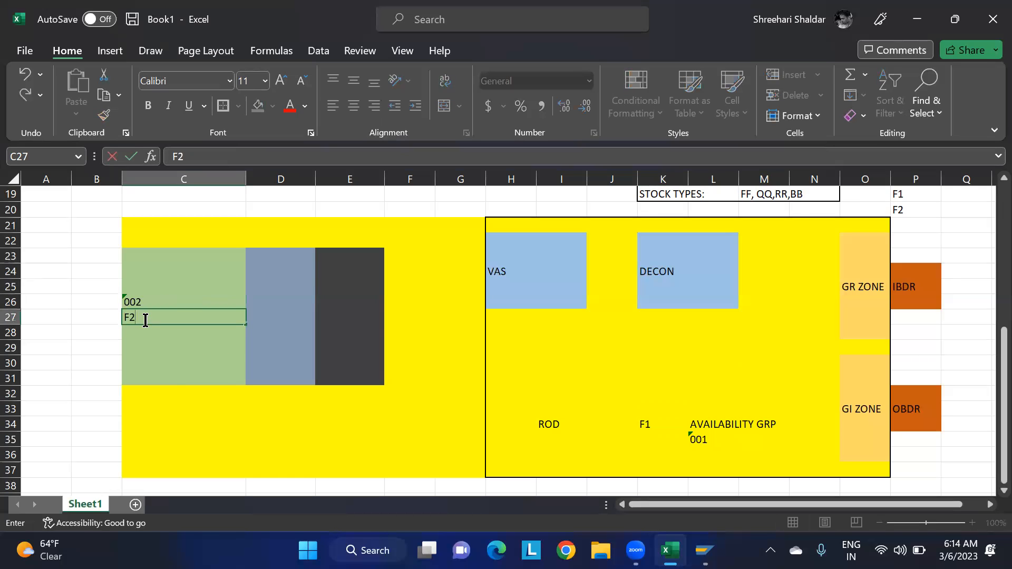
key(Return)
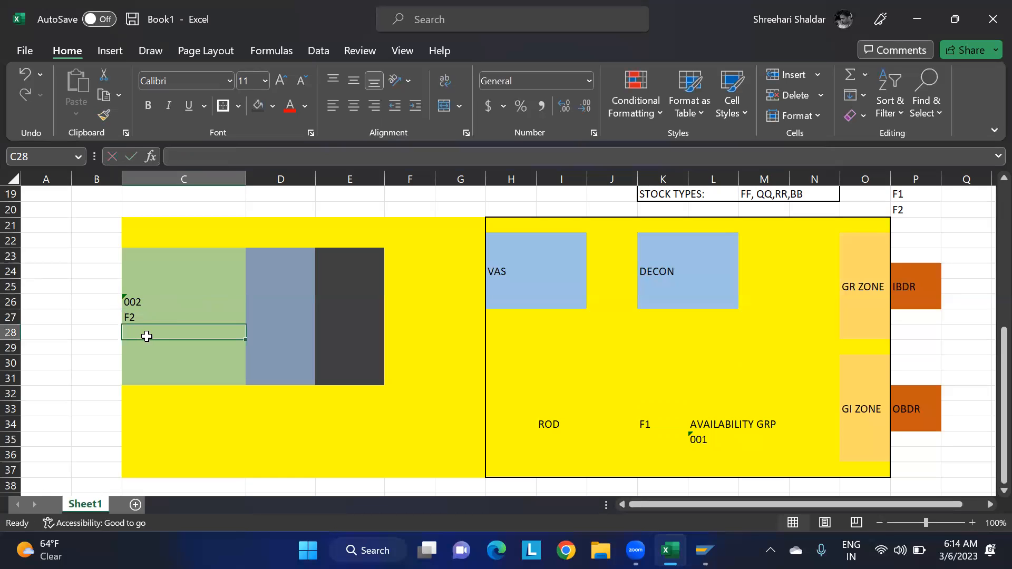
text(AFS)
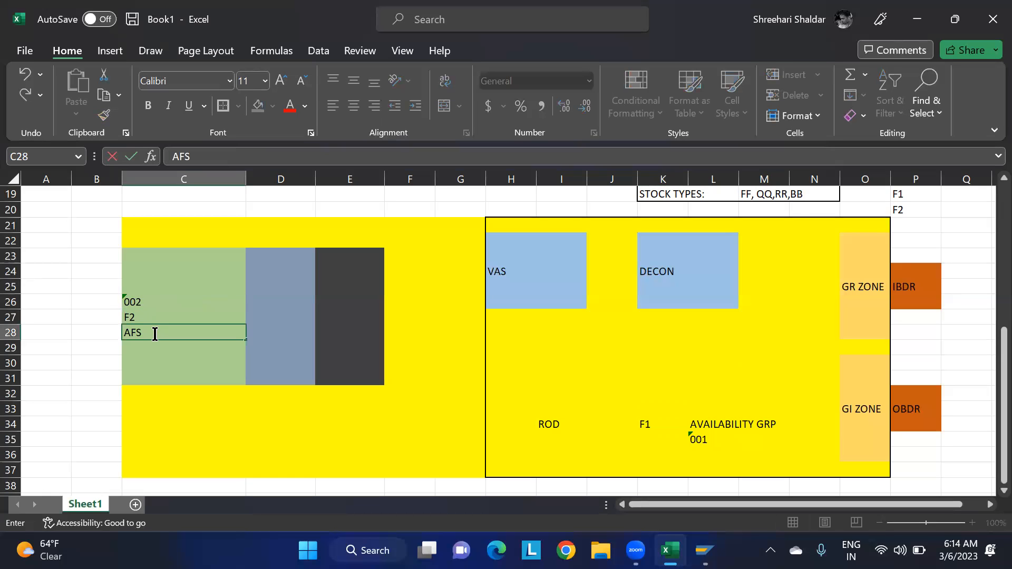
click(89, 367)
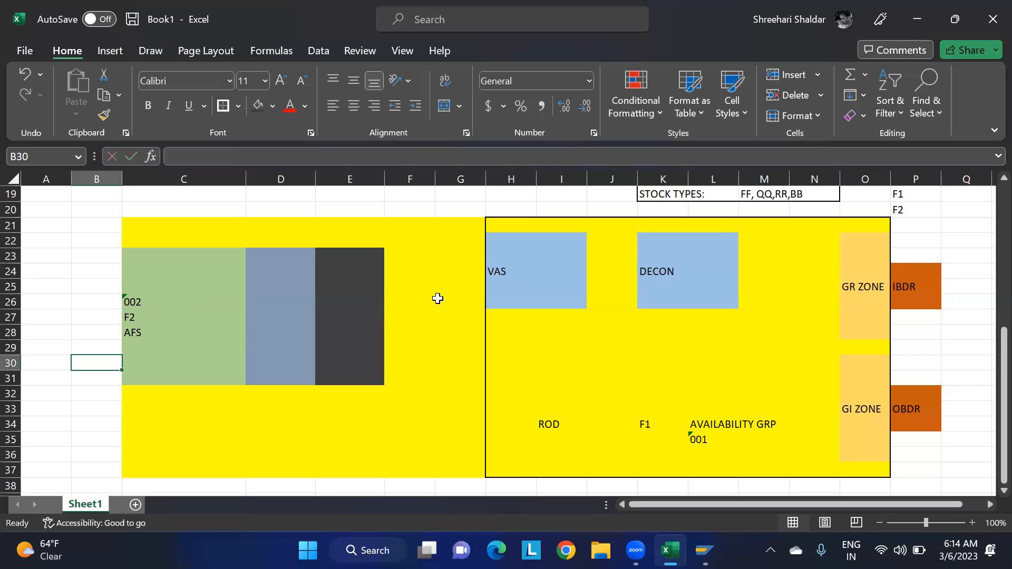
Apply a thick outside border to the storage area range C21:G37.
drag(136, 226, 470, 452)
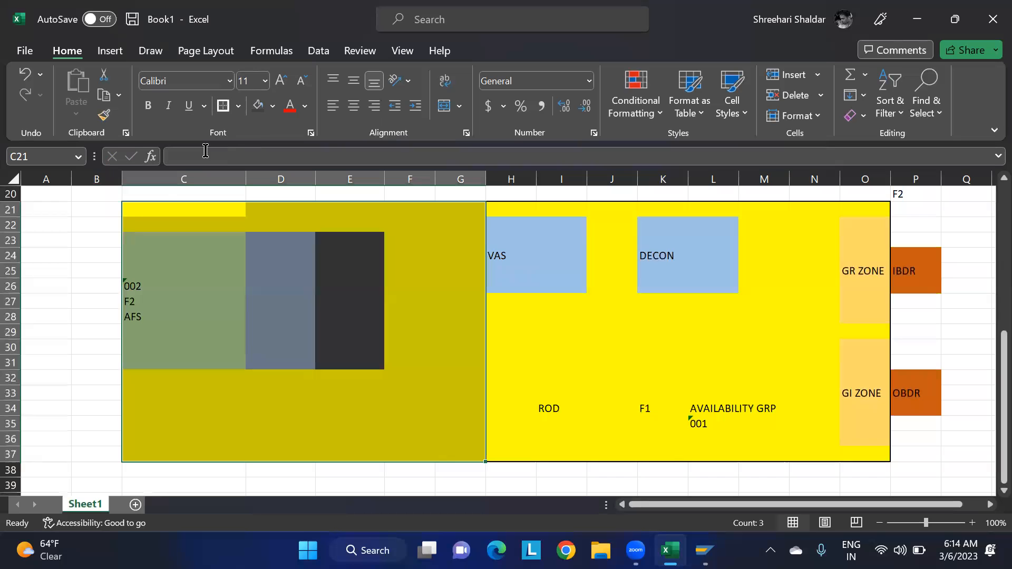
click(54, 251)
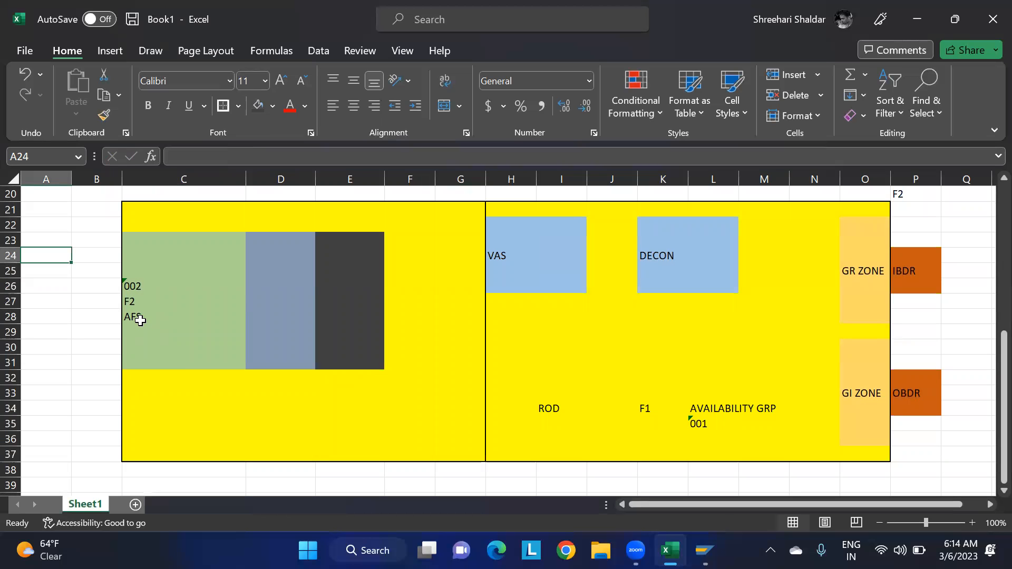
Remove the yellow fill from the stray cell F9 beside the org structure list.
scroll(301, 314, up, 5)
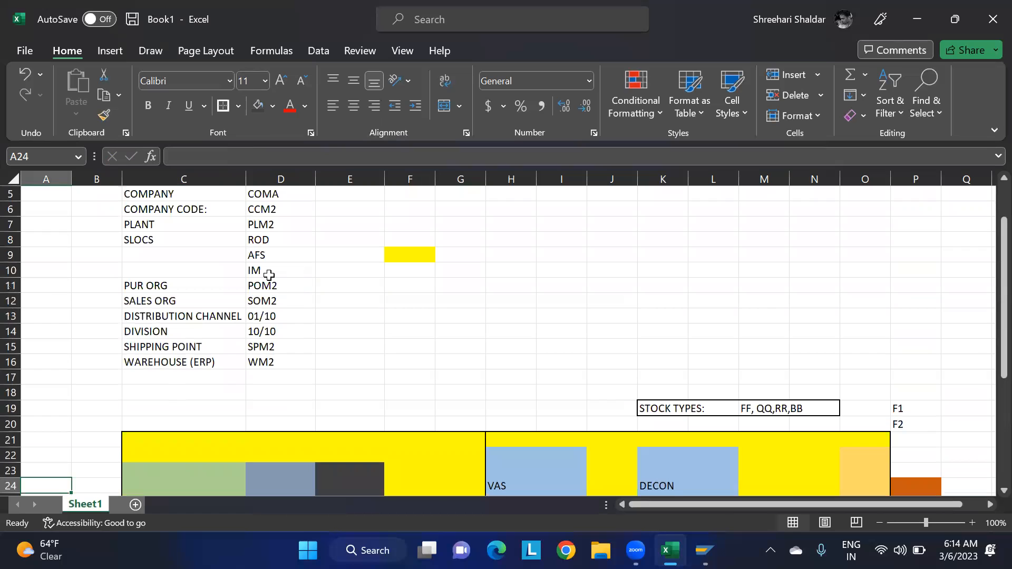
click(400, 254)
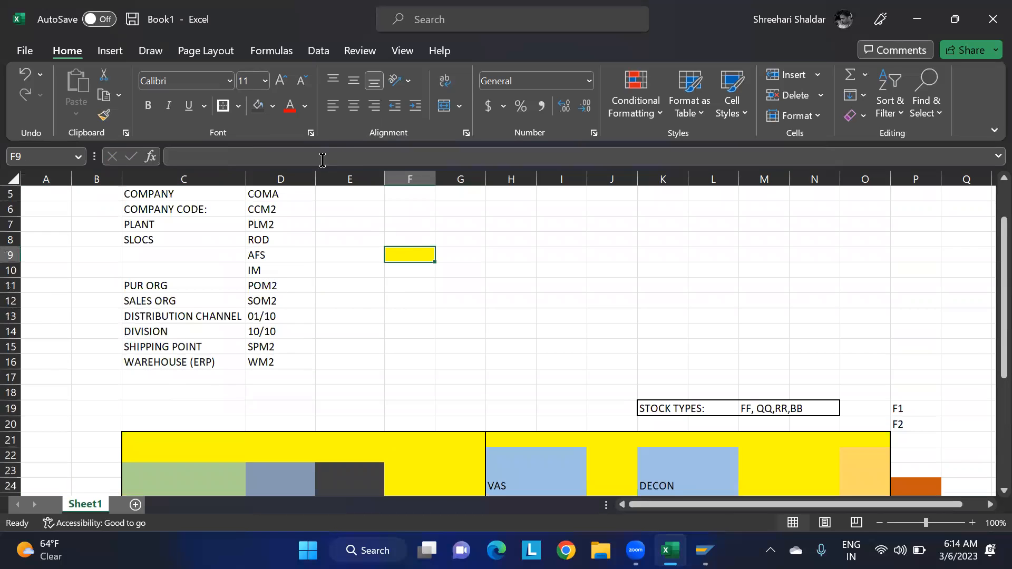
click(274, 107)
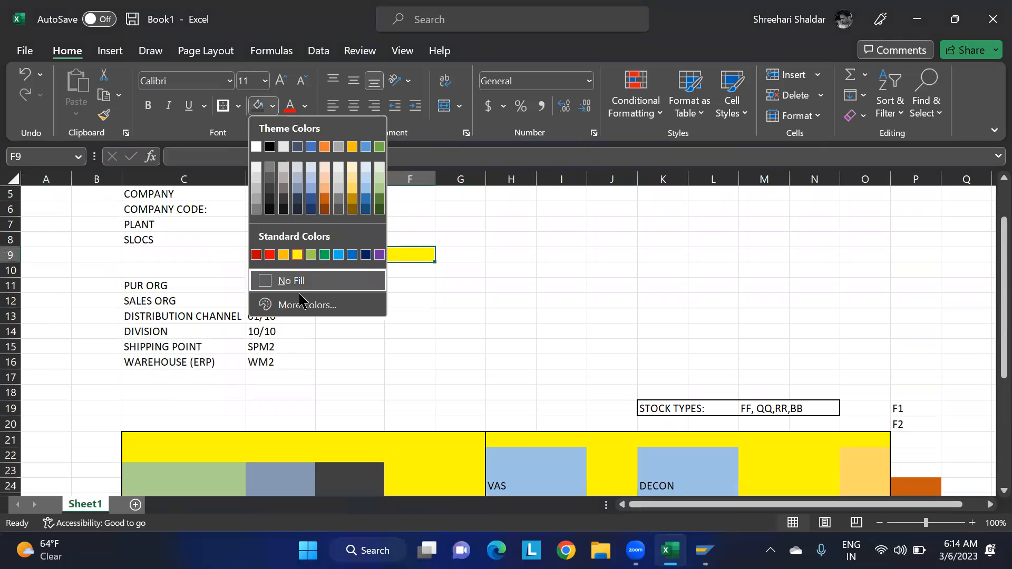
click(311, 281)
click(463, 317)
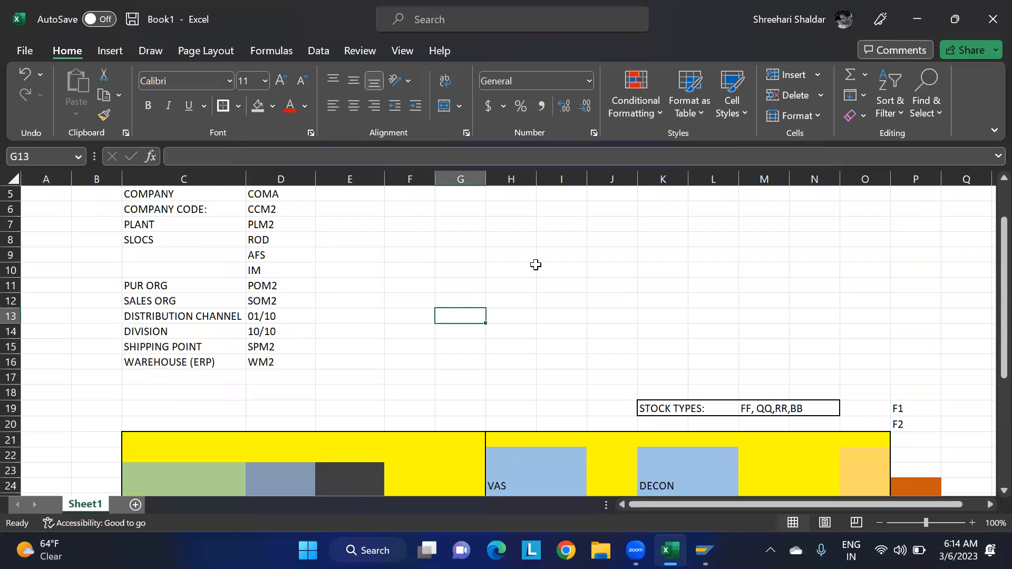
Change the PUR ORG definition in D11 to POM1 and the COMPANY CODE definition in D6 to CCM1.
scroll(210, 251, up, 1)
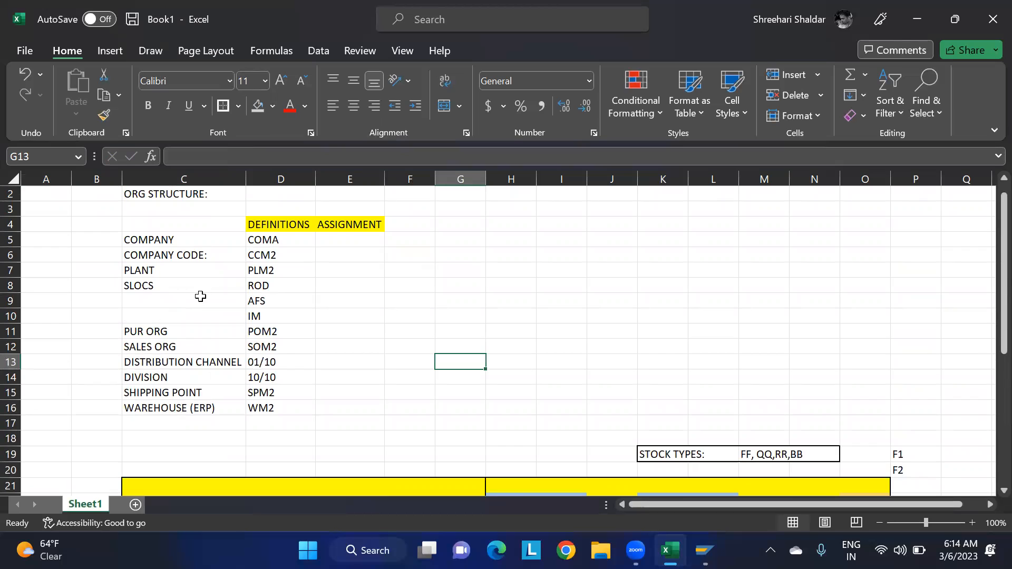
click(275, 316)
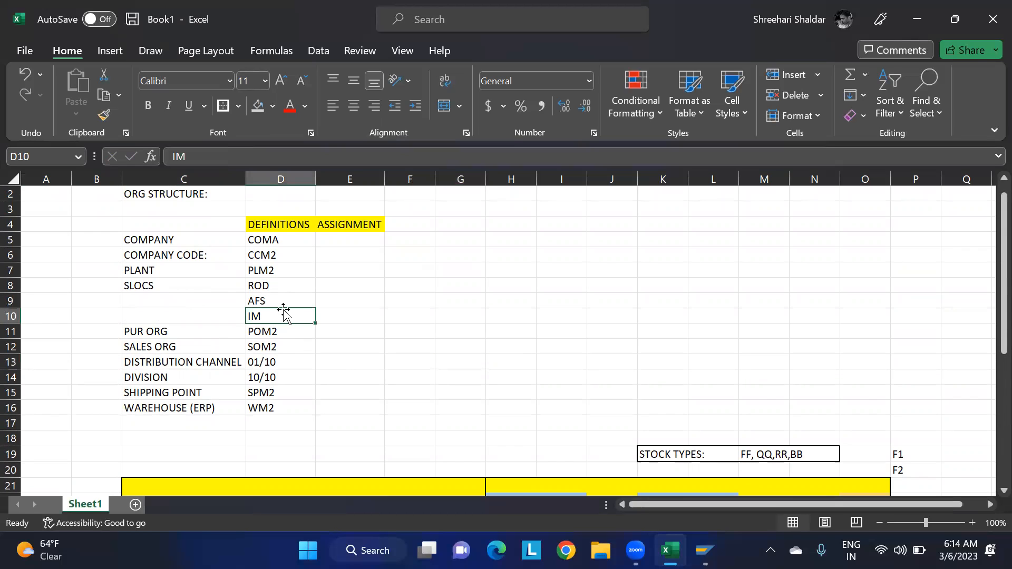
click(172, 327)
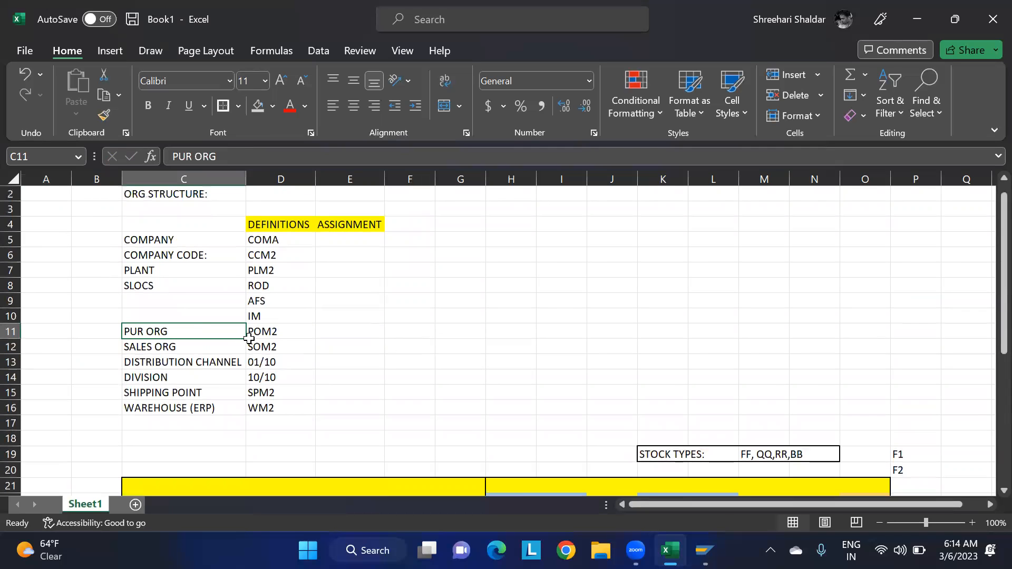
click(265, 333)
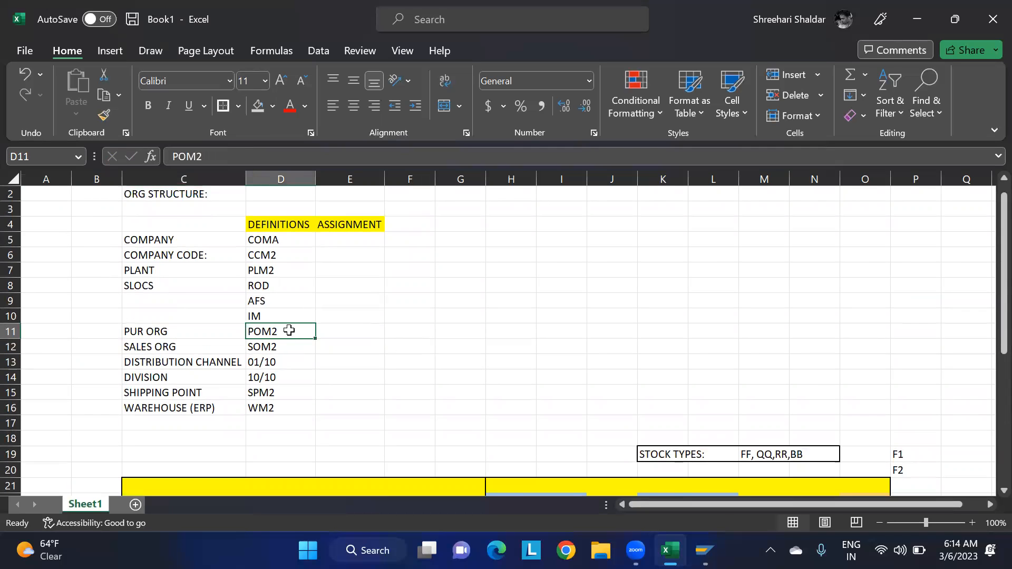
double_click(290, 332)
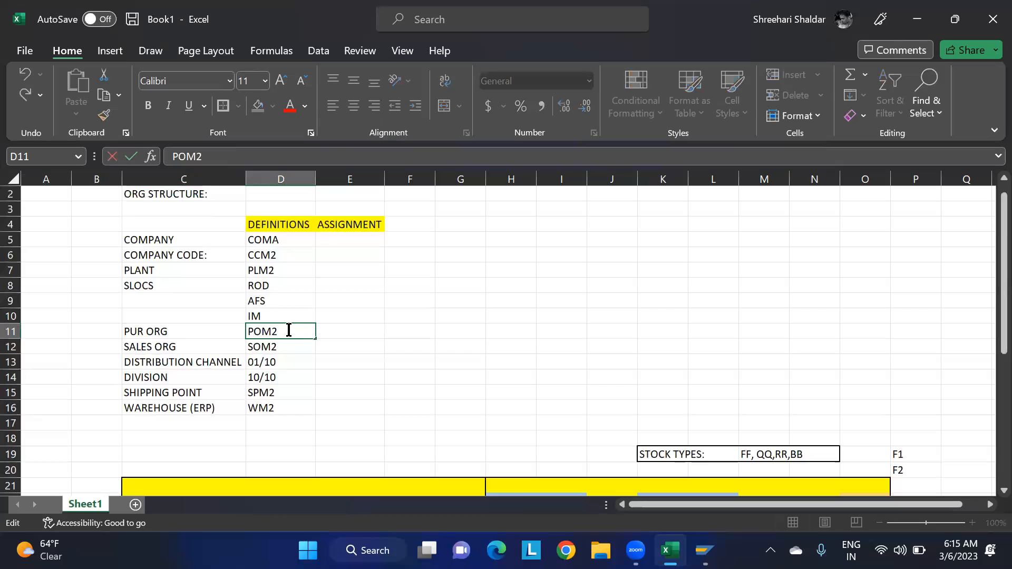
text(1)
click(290, 254)
double_click(289, 254)
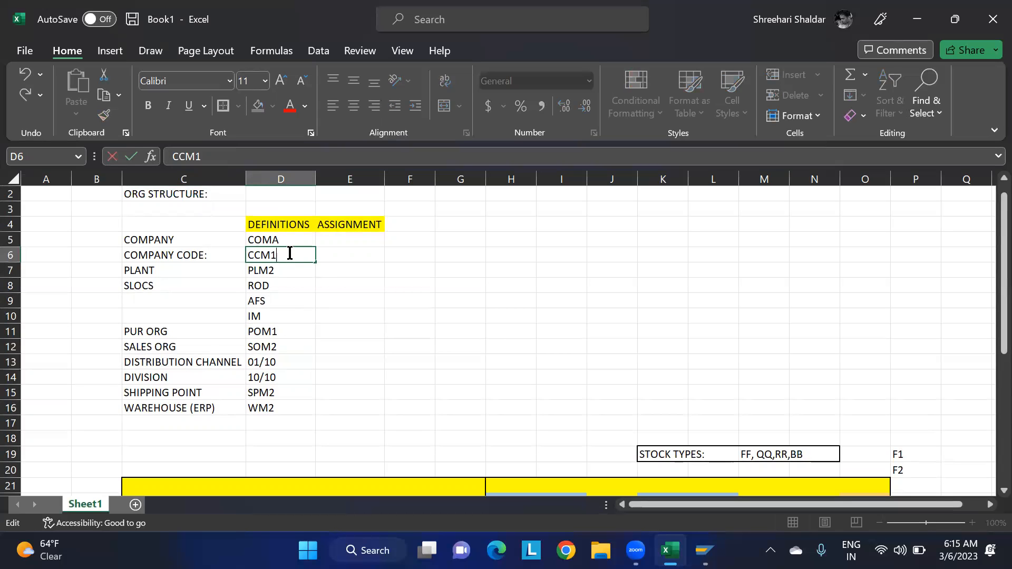
click(373, 315)
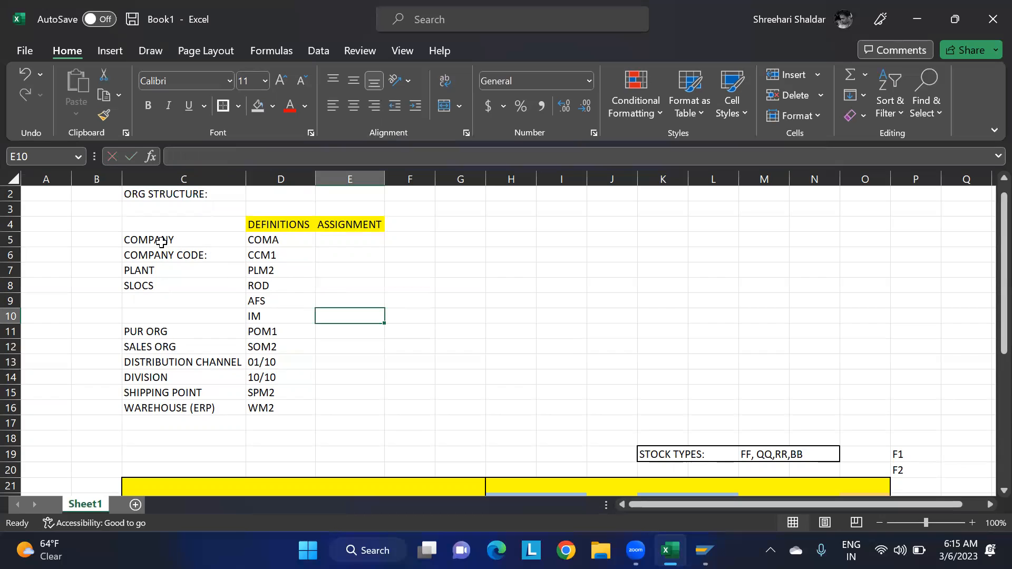
Enter the module name FI in B5 and B6, beside COMPANY and COMPANY CODE.
click(96, 239)
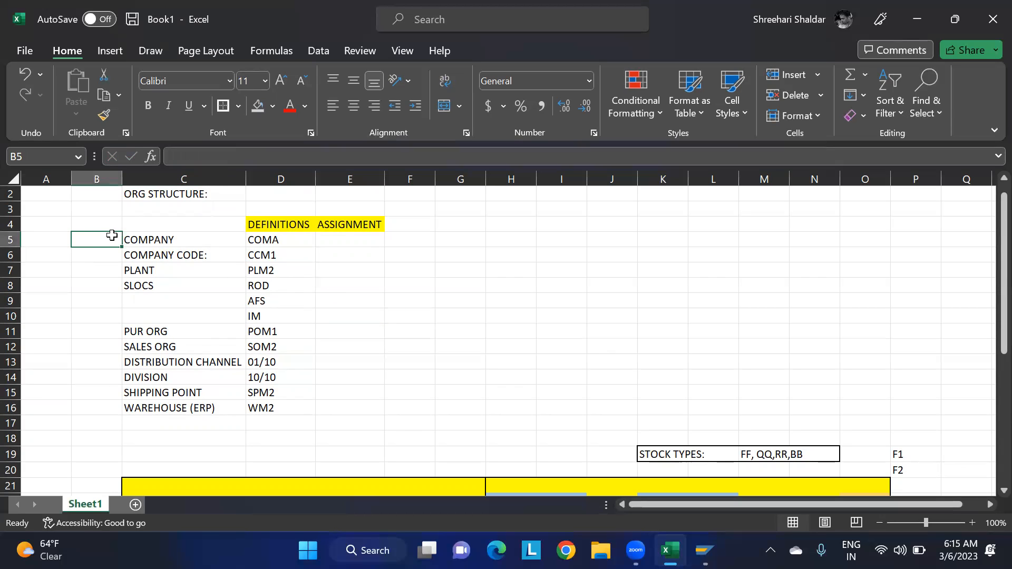
text(FI)
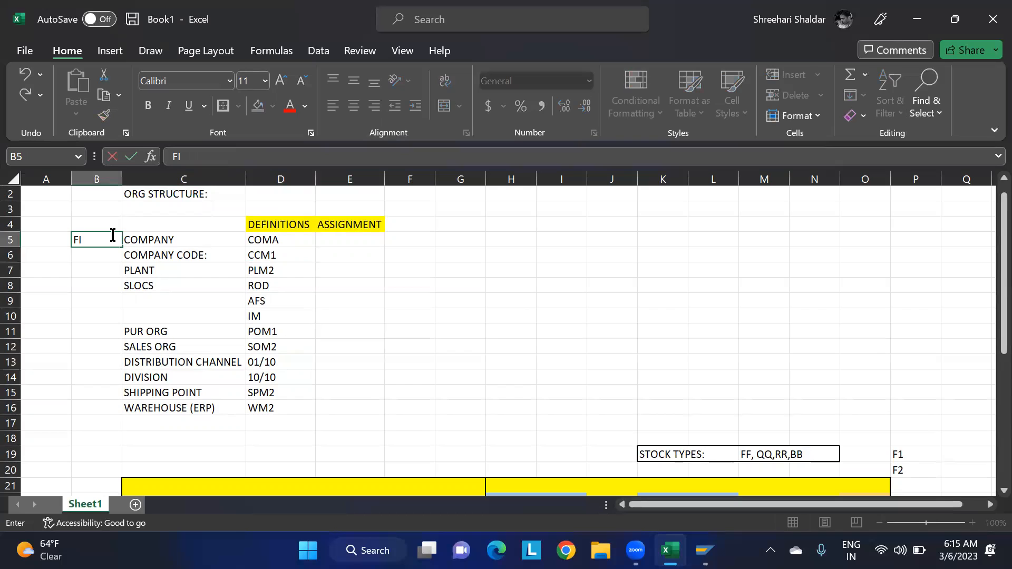
key(Return)
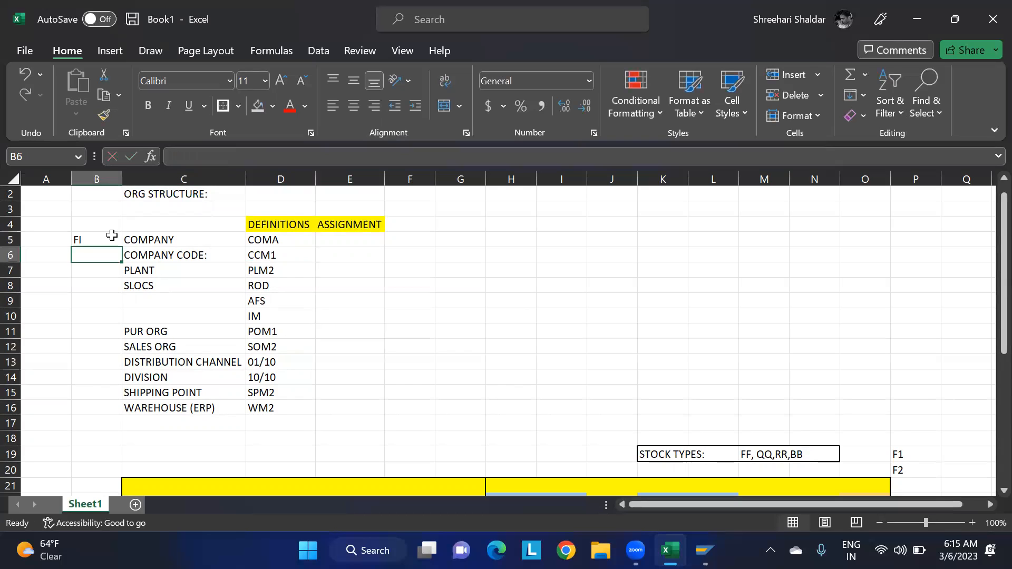
text(FI)
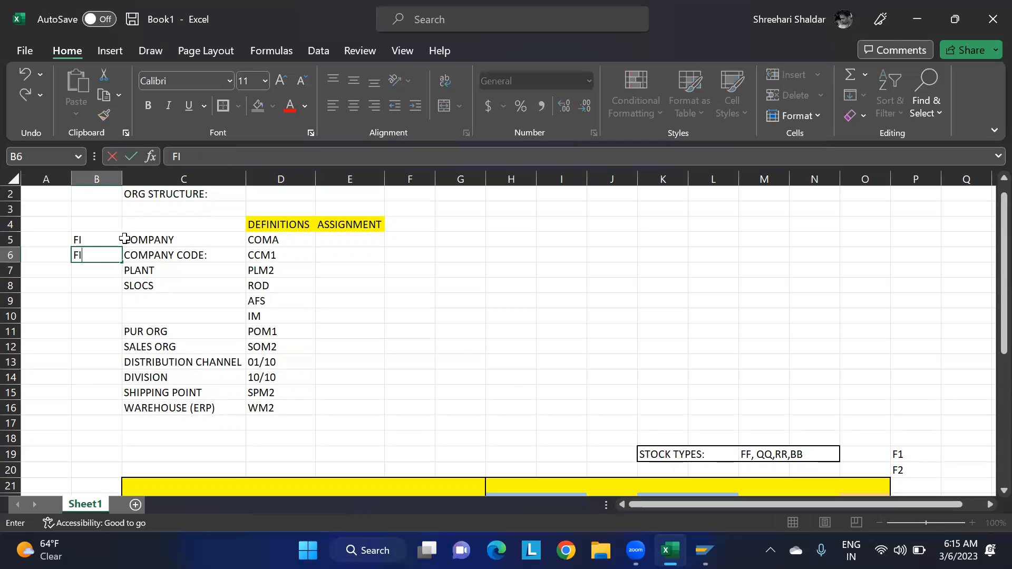
Enter the module name MM in B7, B8 and B11, beside PLANT, SLOCS and PUR ORG.
click(96, 271)
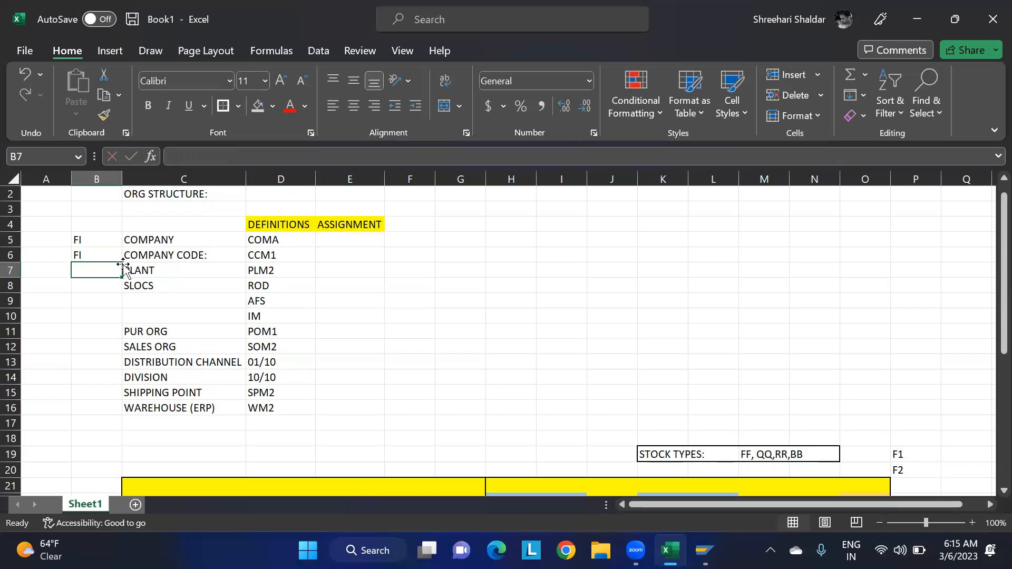
text(MM)
key(Return)
text(MM)
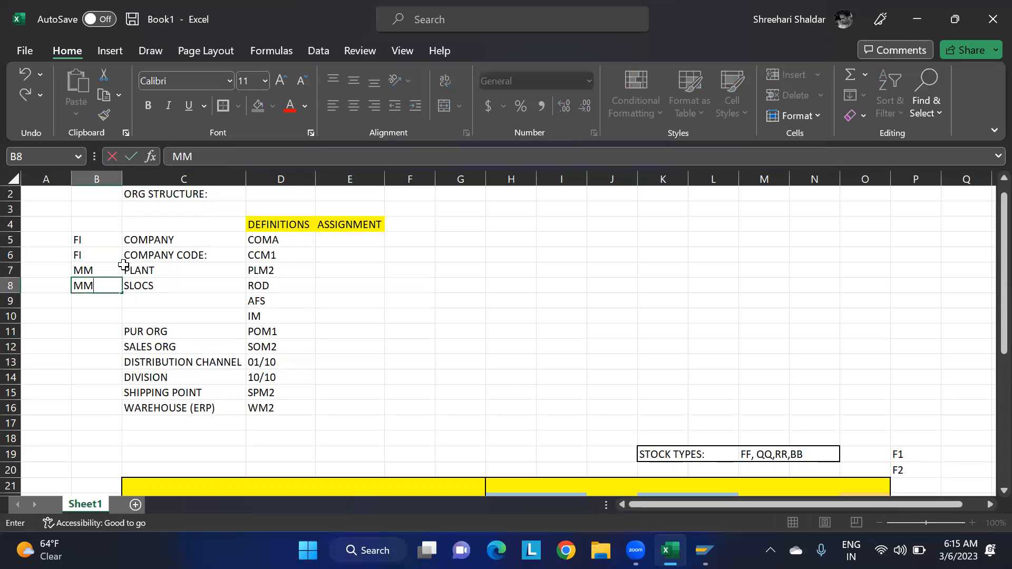
click(90, 329)
text(MM)
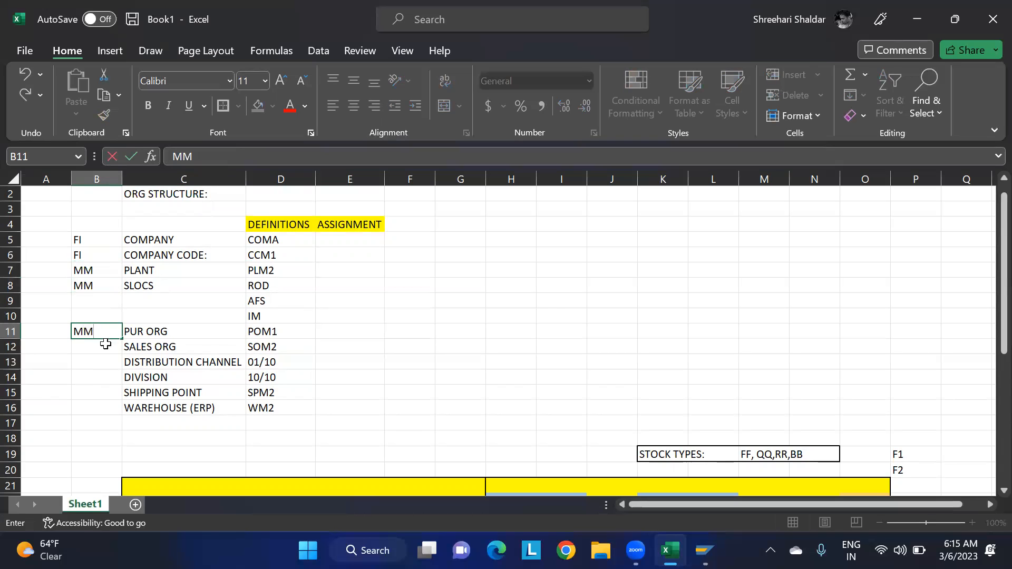
Enter the module name SD in B12 through B15 and EWM in B16, beside WAREHOUSE (ERP).
key(Return)
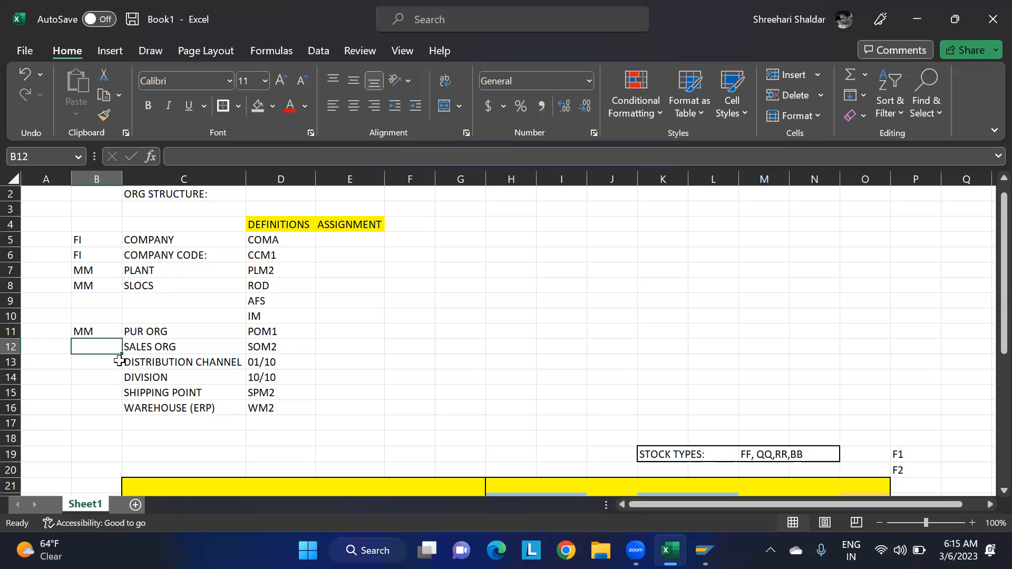
text(SD)
key(Return)
text(SD)
key(Return)
text(SD)
key(Return)
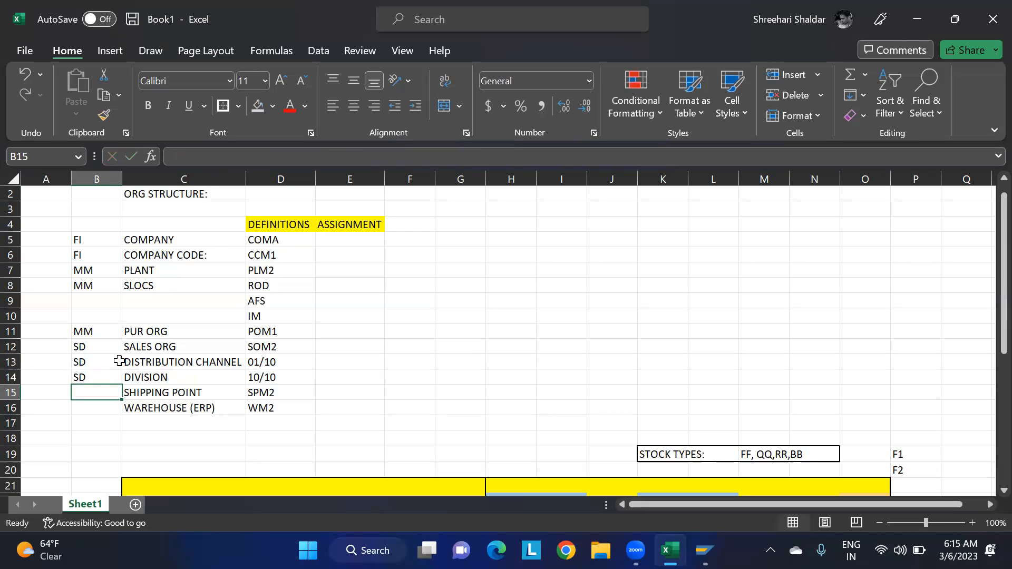
text(SD)
key(Return)
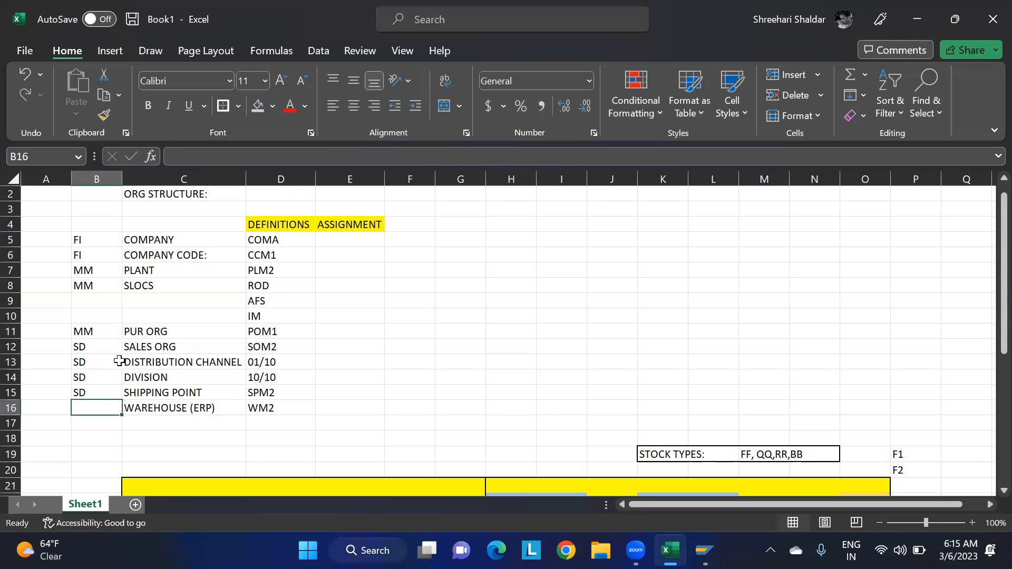
text(EWM)
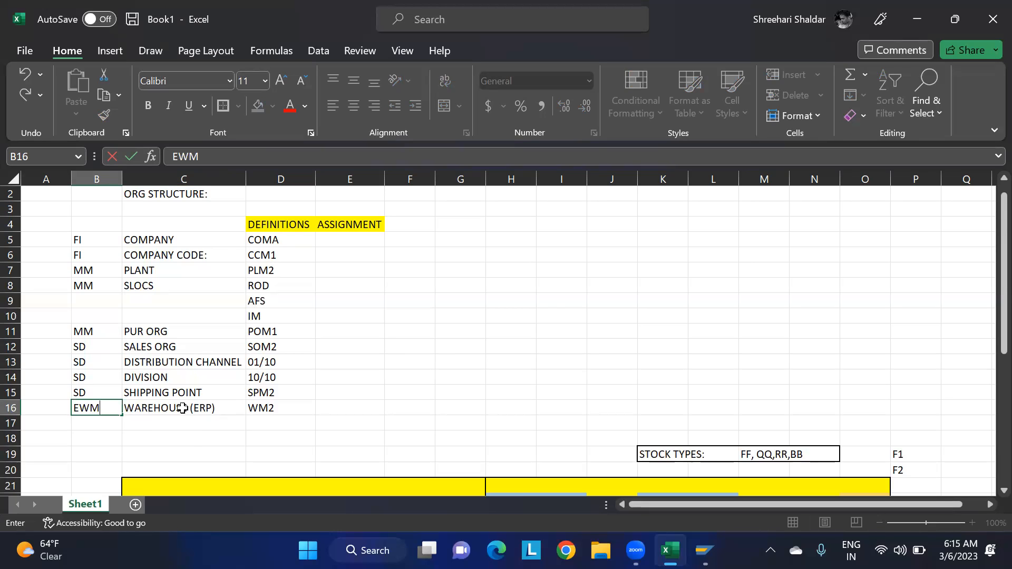
Add a WAREHOUSE (EWM) entry in C17 with the module name EWM in B17 and the definition WHM2 in D17.
click(151, 426)
text(WARE)
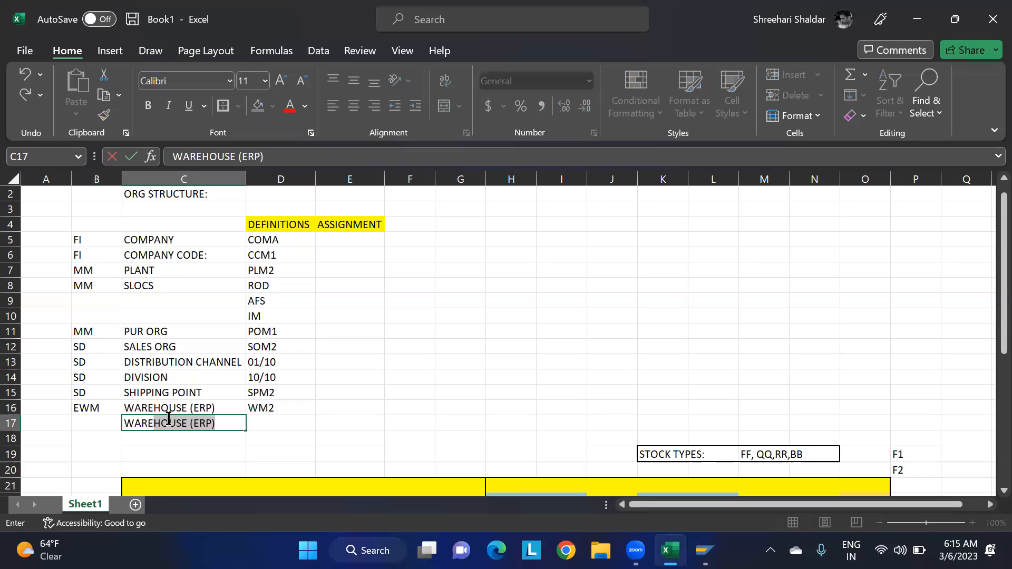
text(HOUSE (EWM)
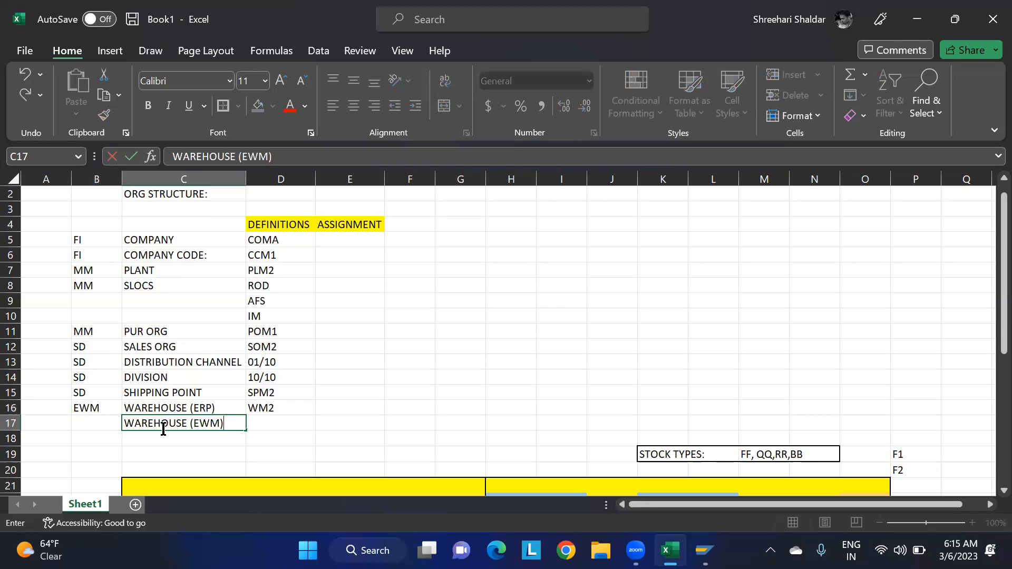
click(101, 426)
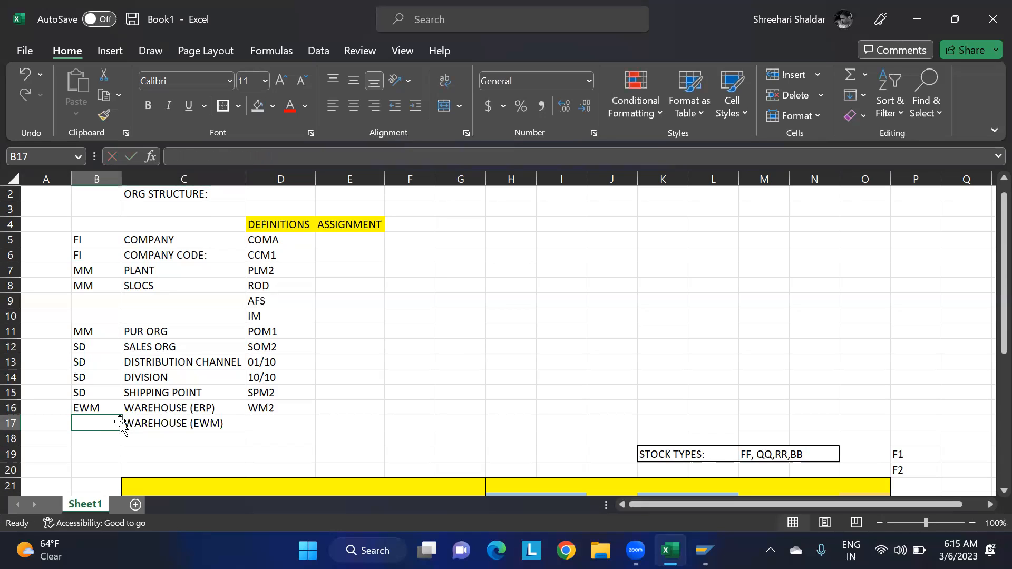
text(EWM)
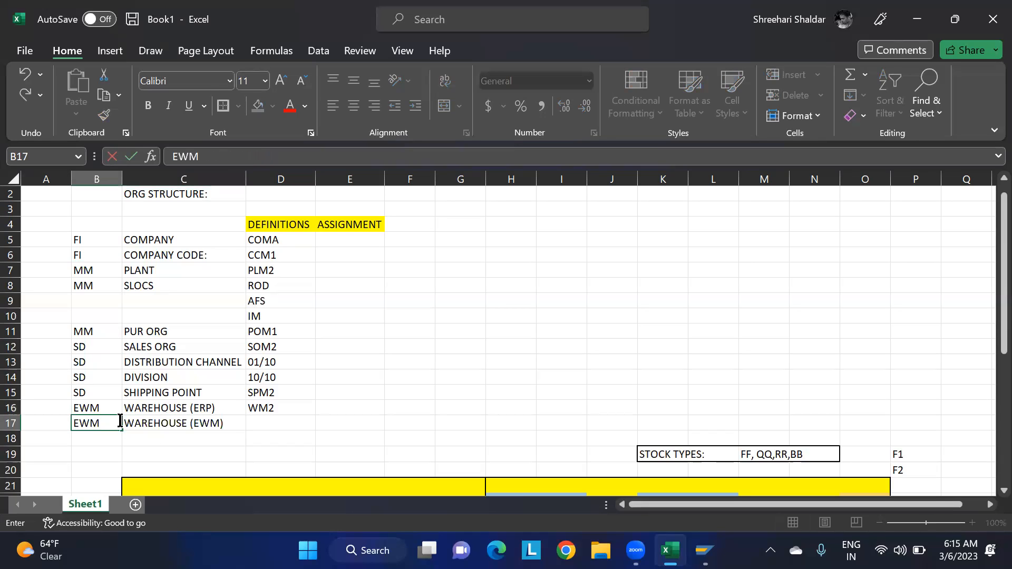
click(274, 452)
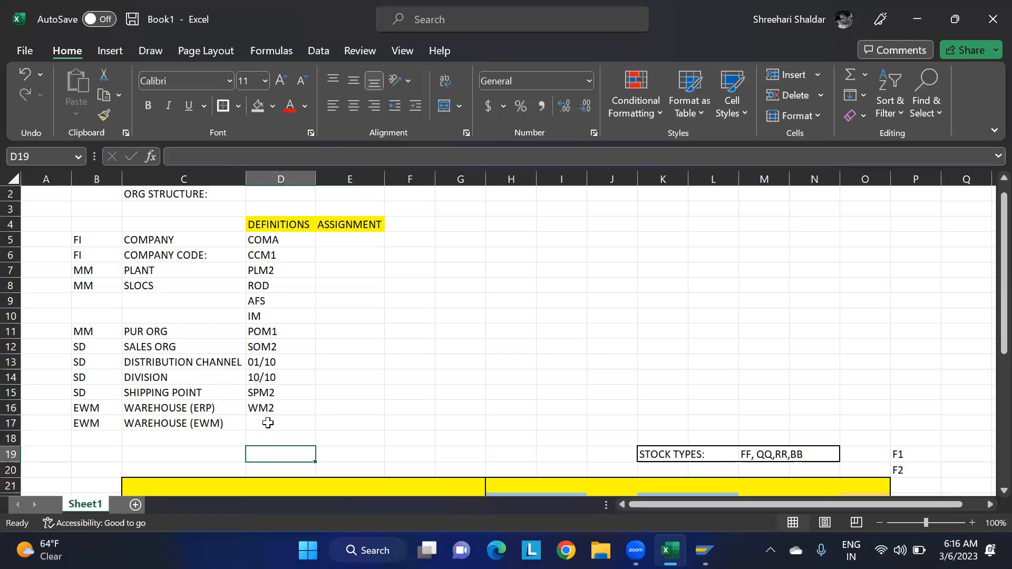
click(292, 419)
text(WHM2)
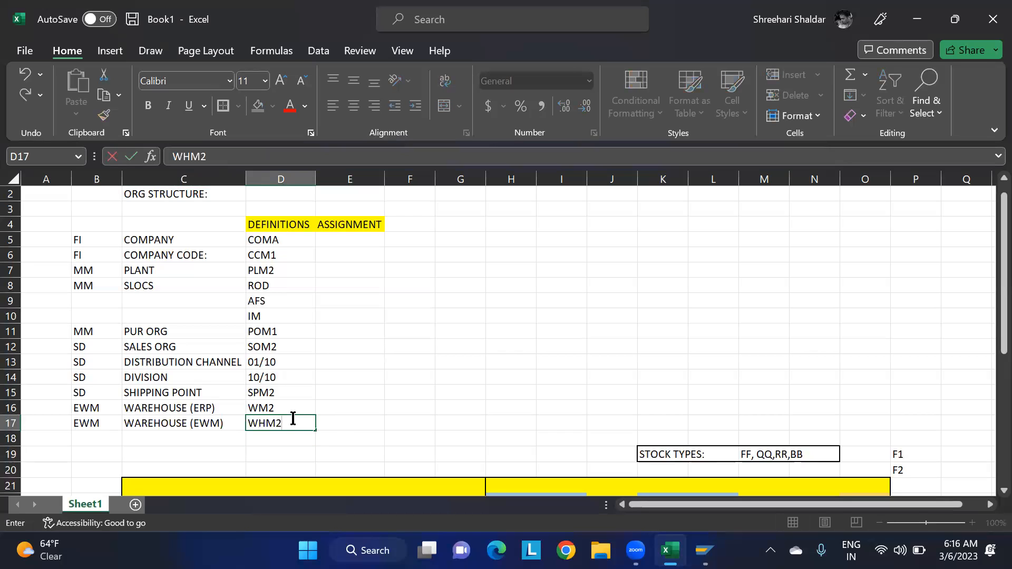
click(340, 434)
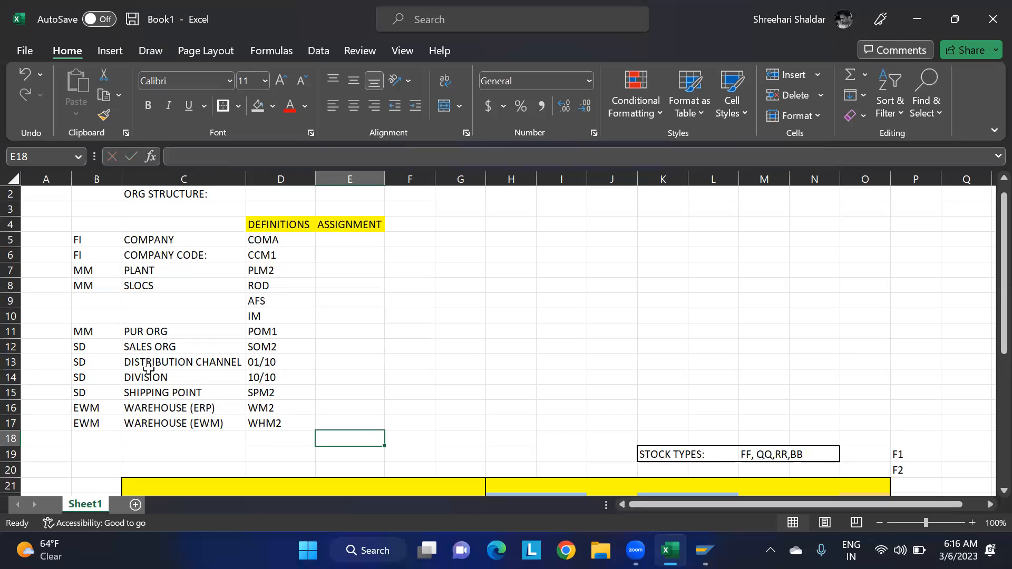
Fill the FI rows B5:D6 with orange and the MM rows B7:D11 with gold.
drag(73, 240, 283, 256)
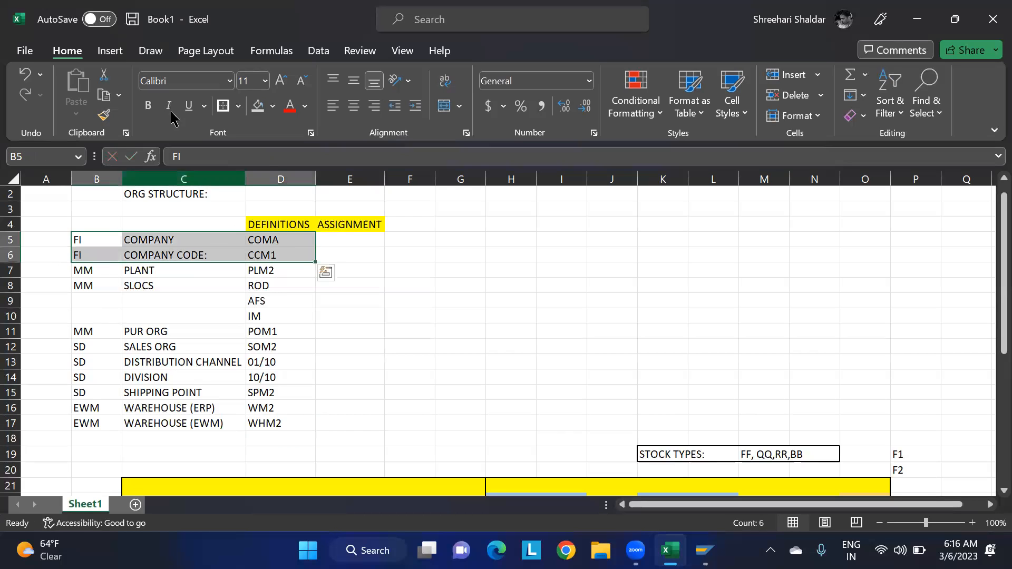
click(273, 107)
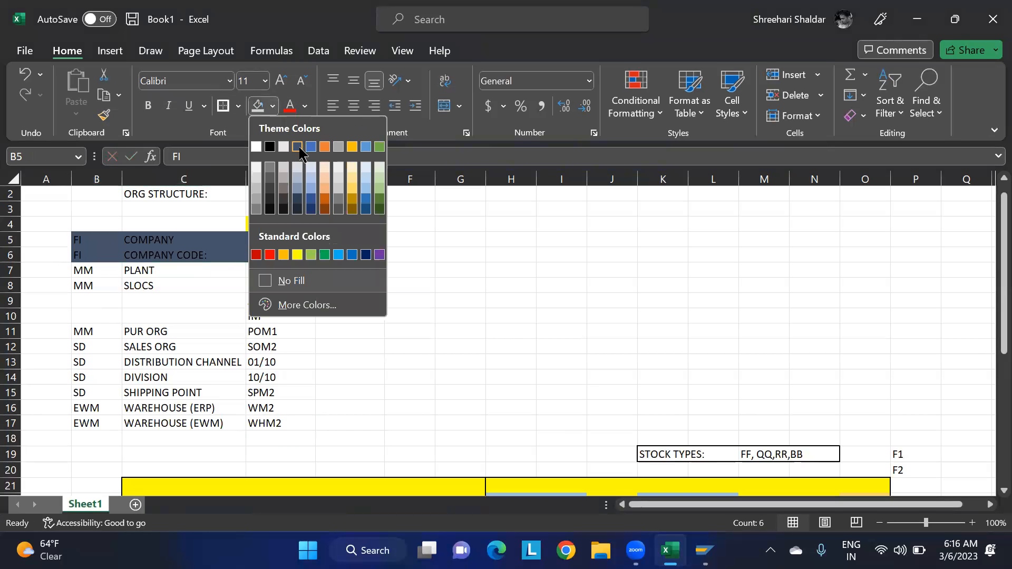
click(324, 146)
drag(95, 270, 264, 330)
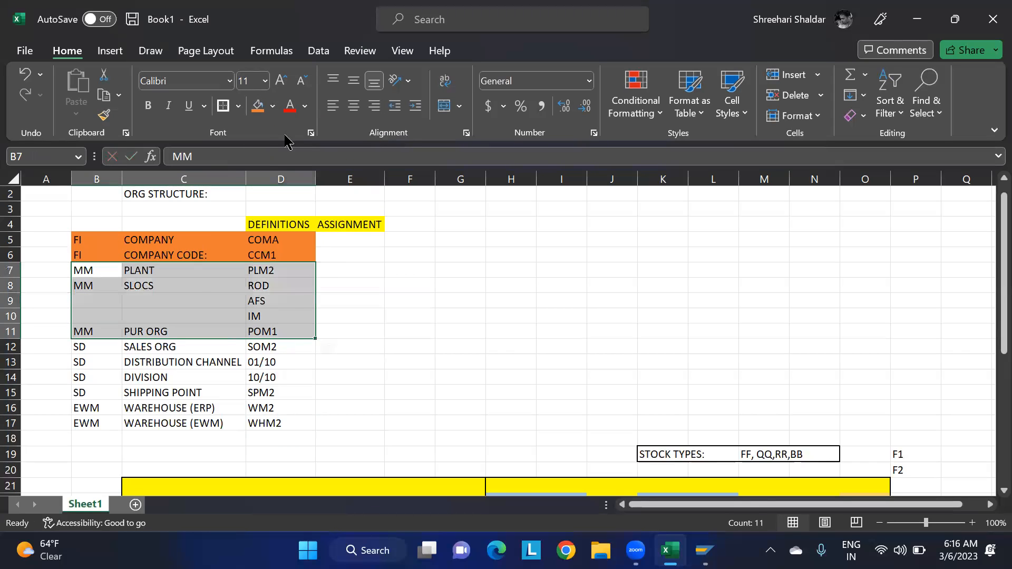
click(273, 107)
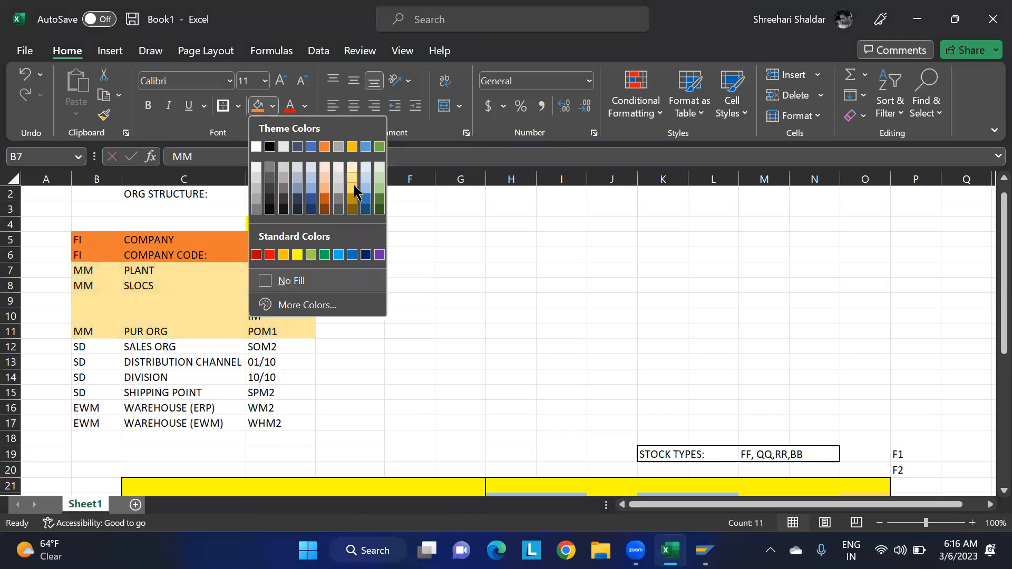
click(352, 196)
Fill the SD rows B12:D15 with light blue and the EWM rows B16:D17 with pale gold.
drag(84, 352, 268, 390)
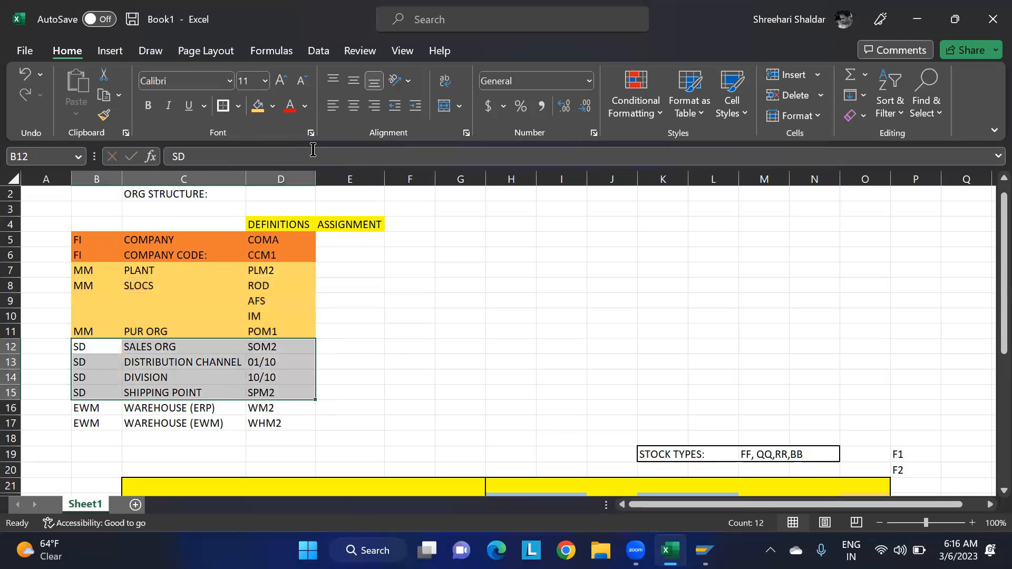
click(274, 107)
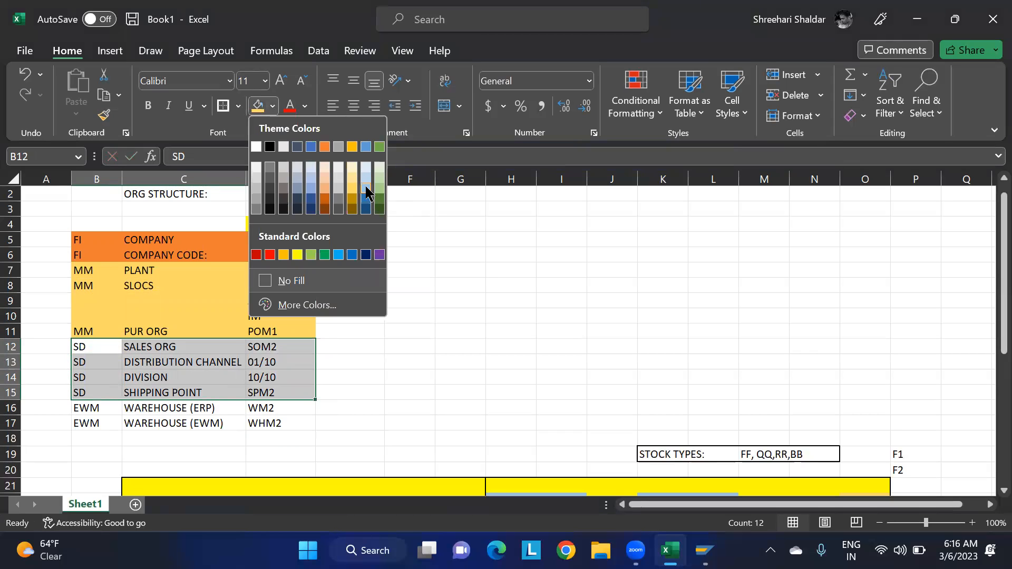
click(368, 197)
drag(87, 409, 276, 419)
drag(86, 409, 267, 420)
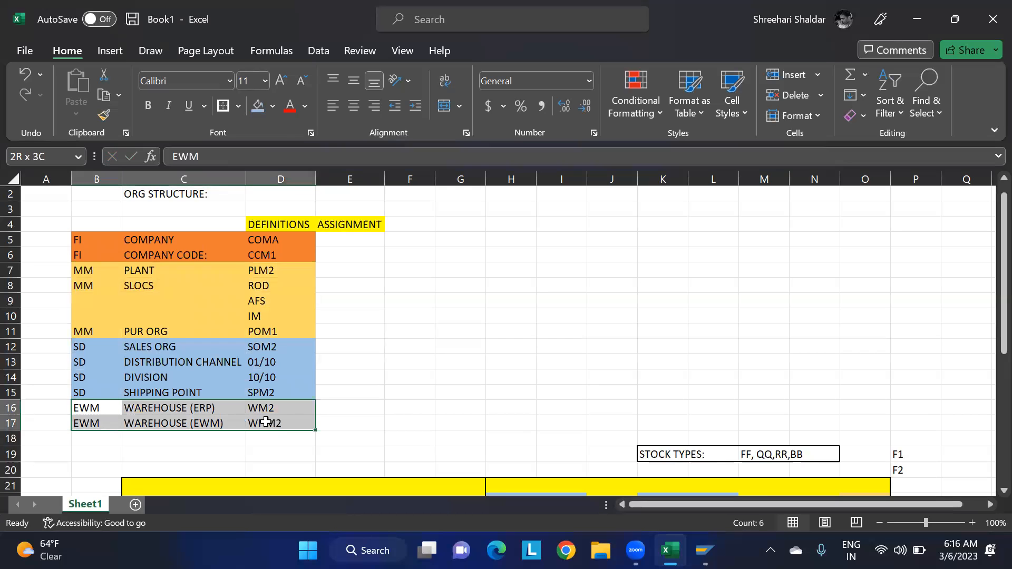
click(273, 106)
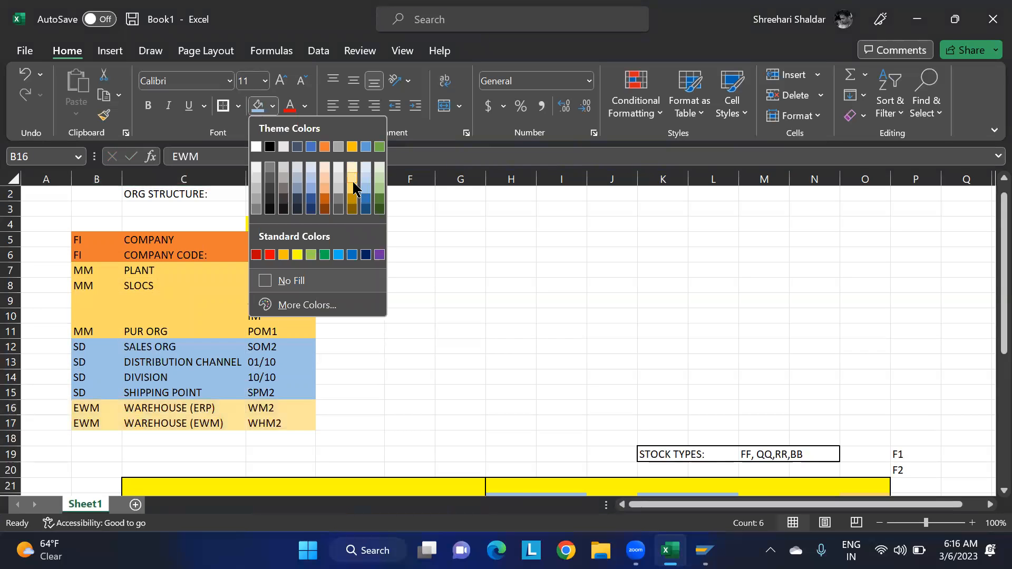
click(352, 185)
click(619, 332)
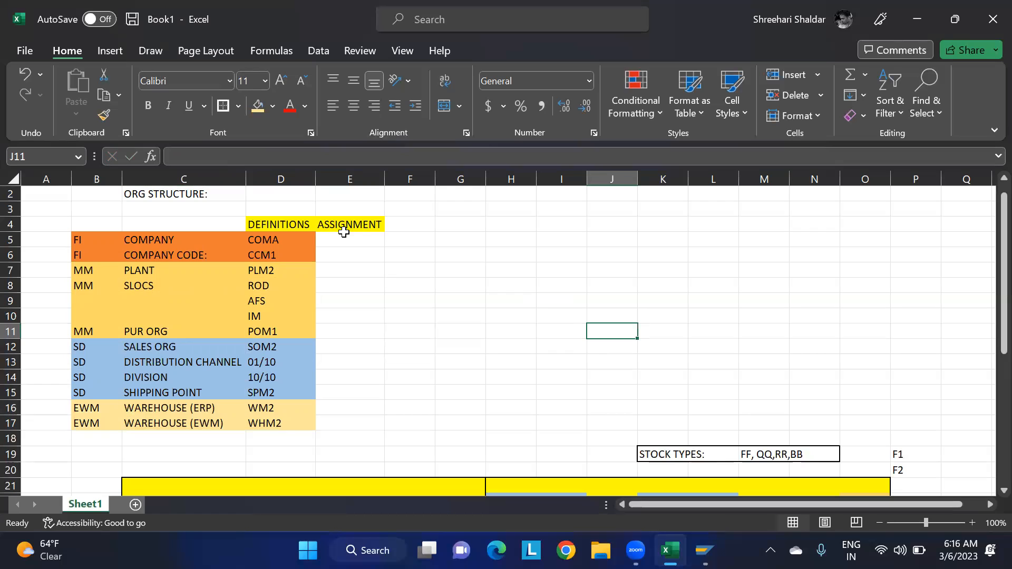
click(277, 240)
click(275, 256)
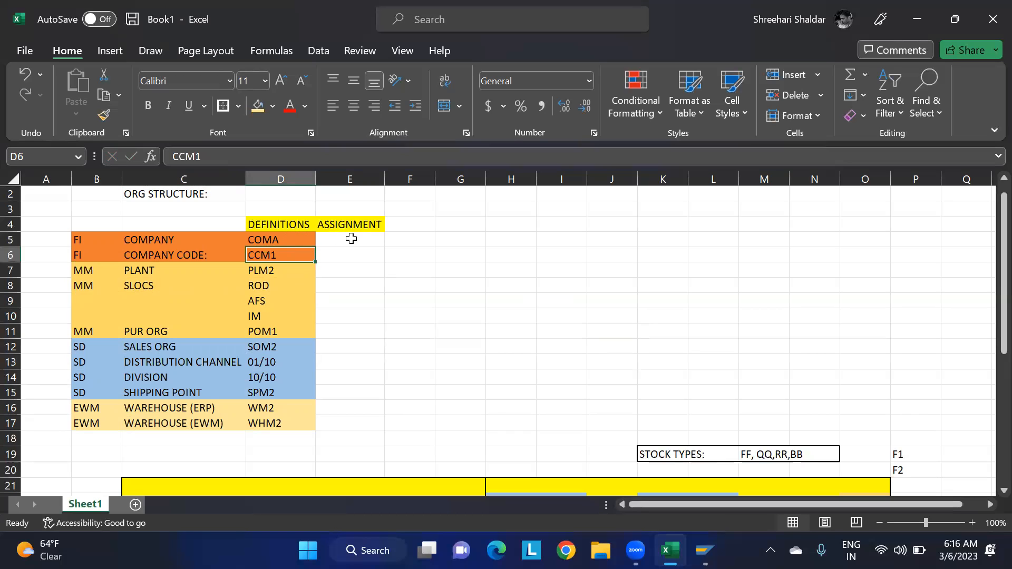
drag(356, 242, 374, 407)
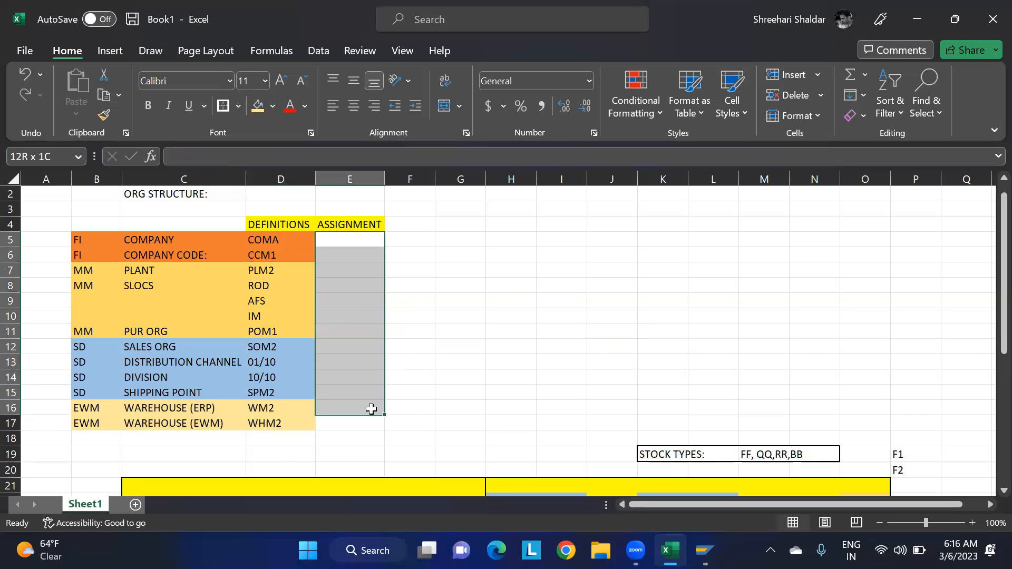
click(582, 330)
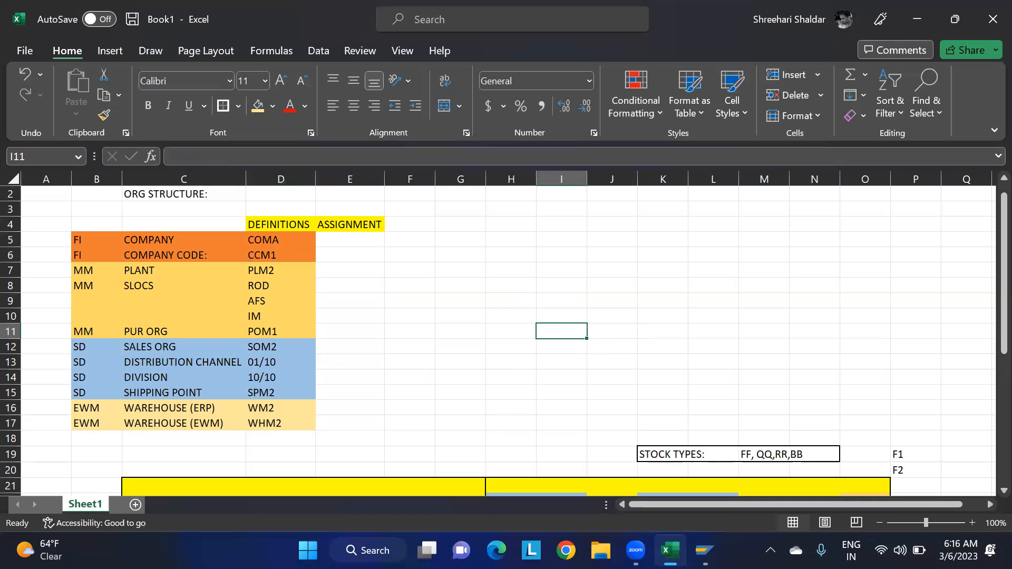
Switch to the SAP GUI stock overview session, view the detailed connection error description and dismiss it.
mouse_move(705, 551)
click(752, 447)
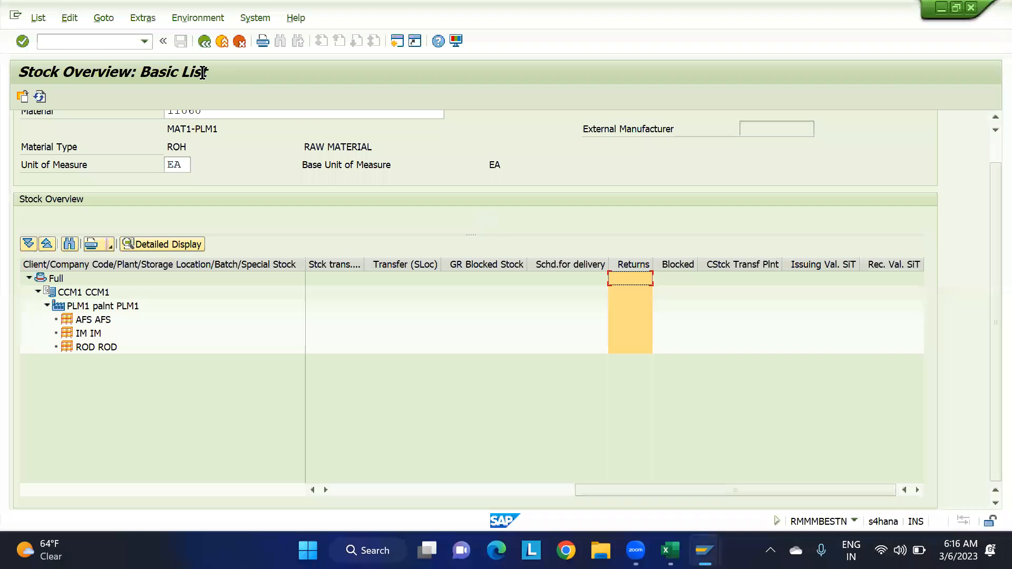
click(58, 41)
key(Return)
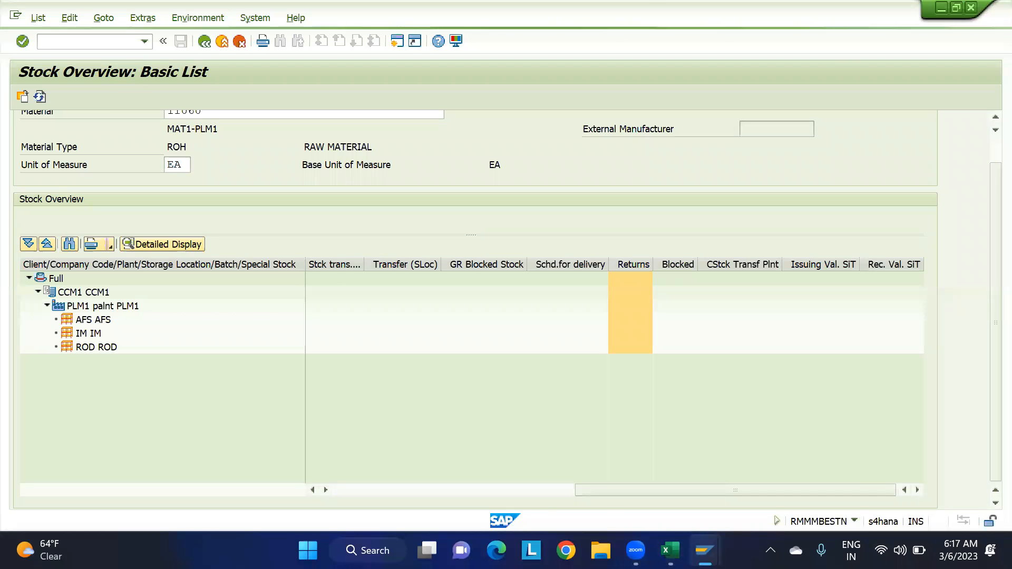
mouse_move(706, 551)
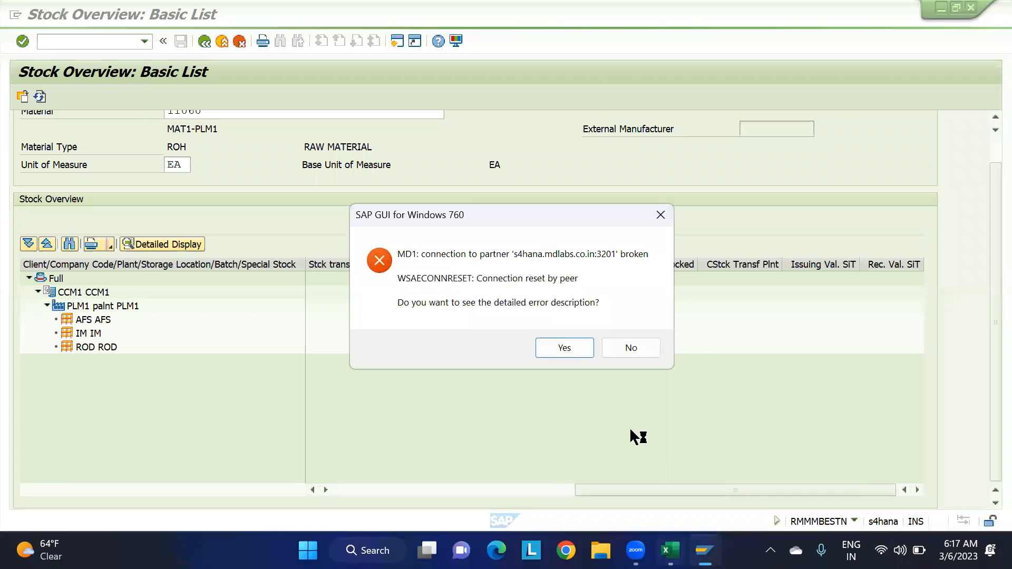
click(562, 346)
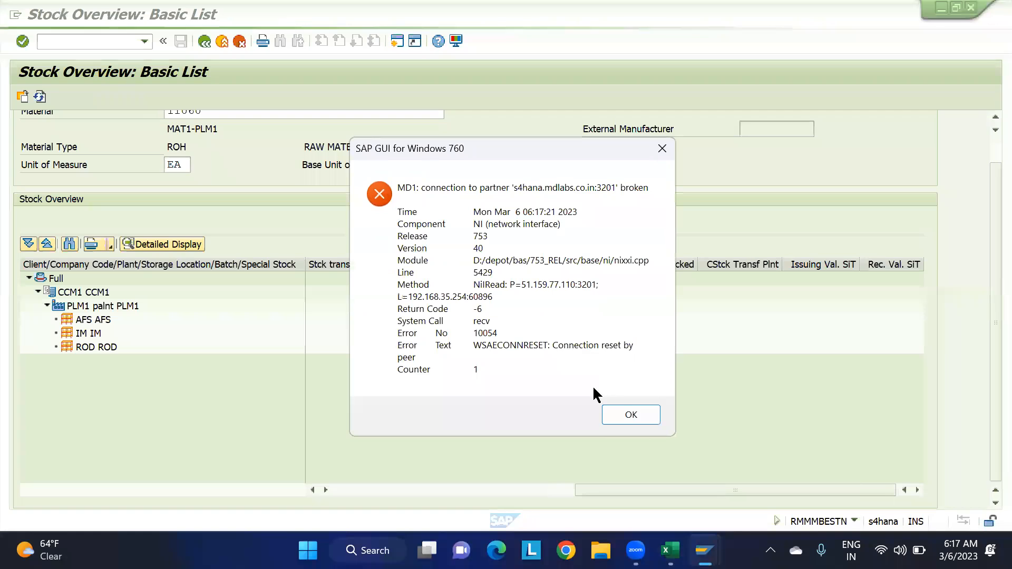
click(632, 415)
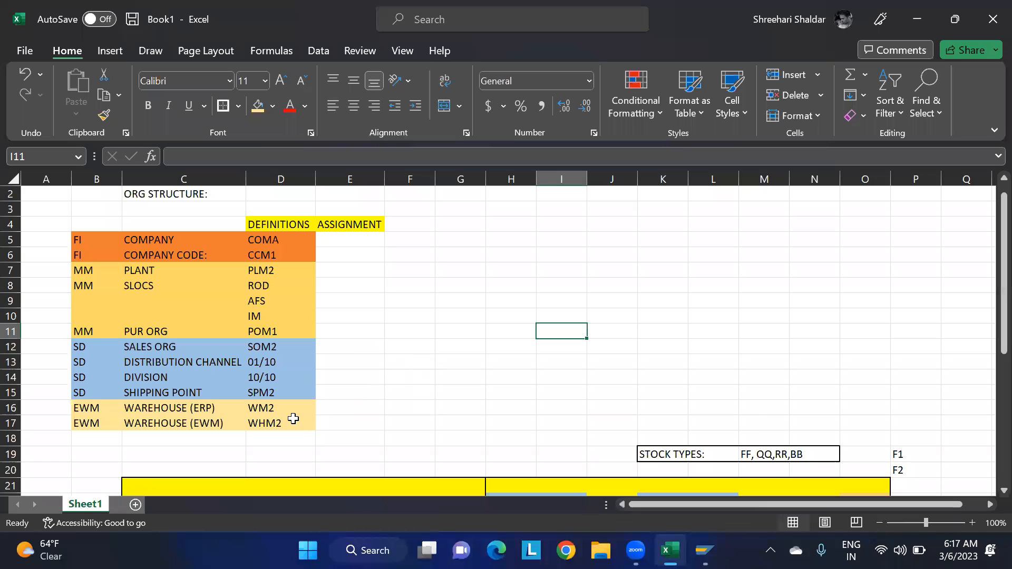
click(86, 410)
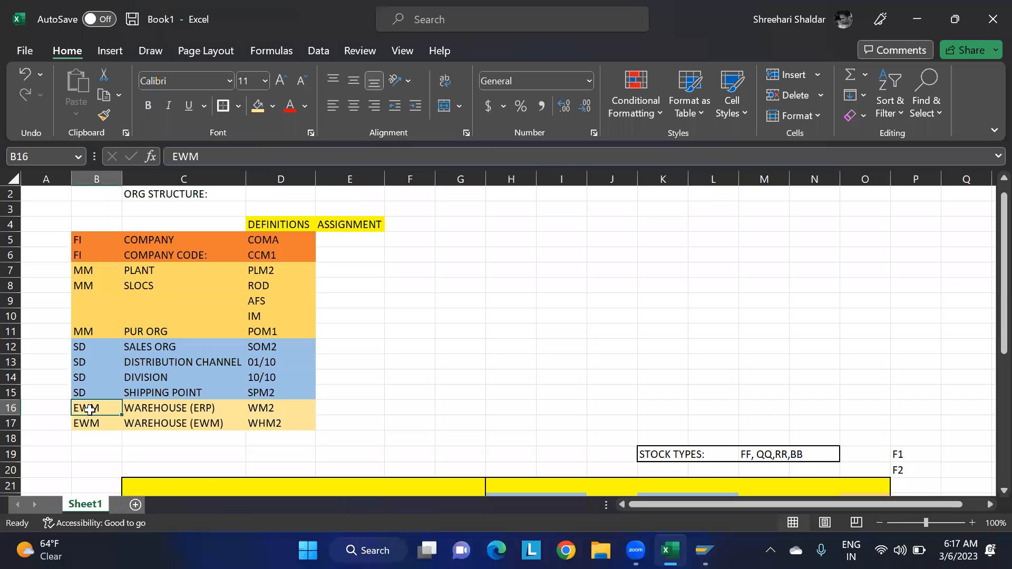
click(271, 409)
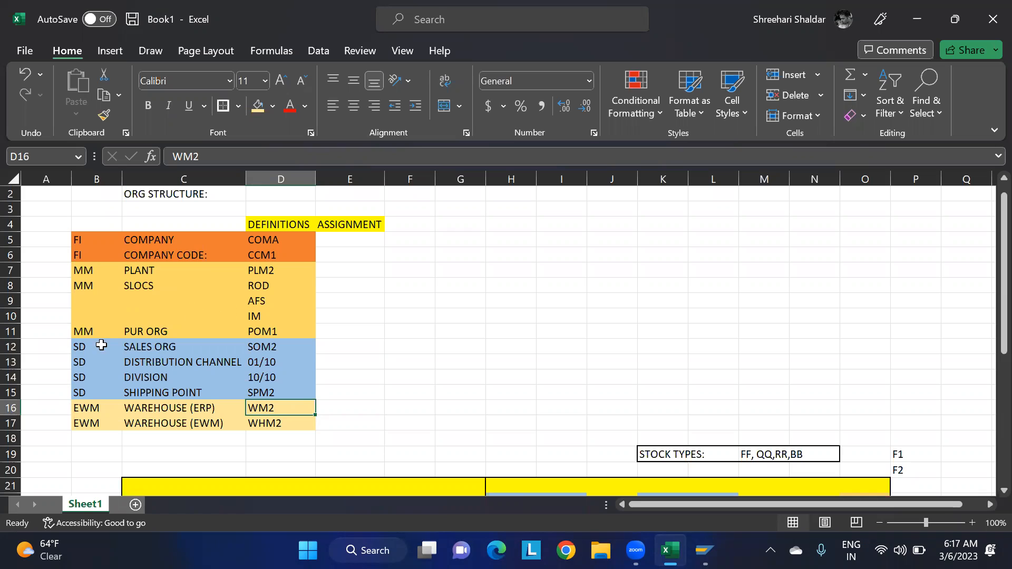
click(103, 422)
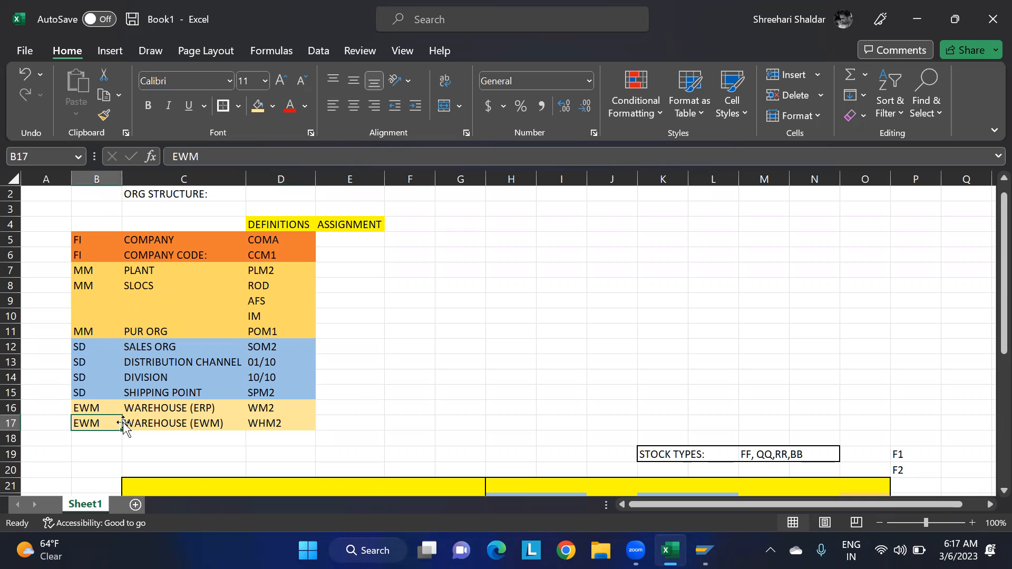
click(215, 425)
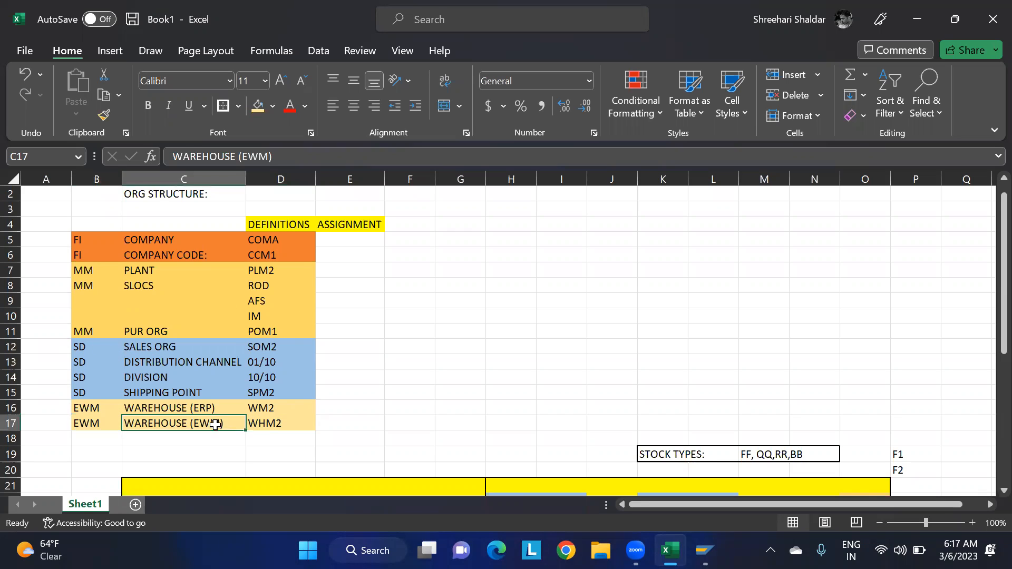
click(279, 422)
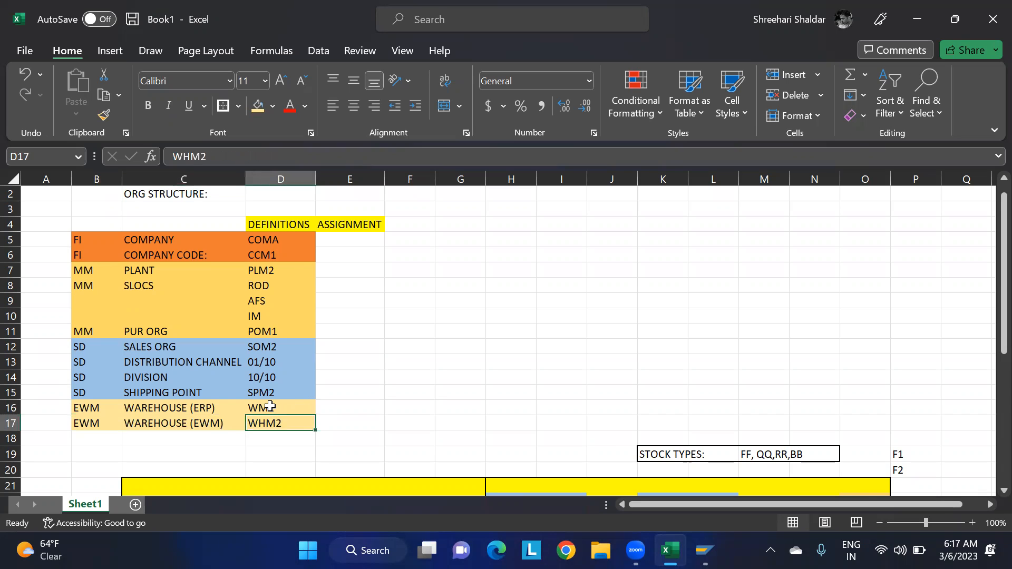
Fill the ERP warehouse definition cell D16 (WM2) with red.
click(268, 408)
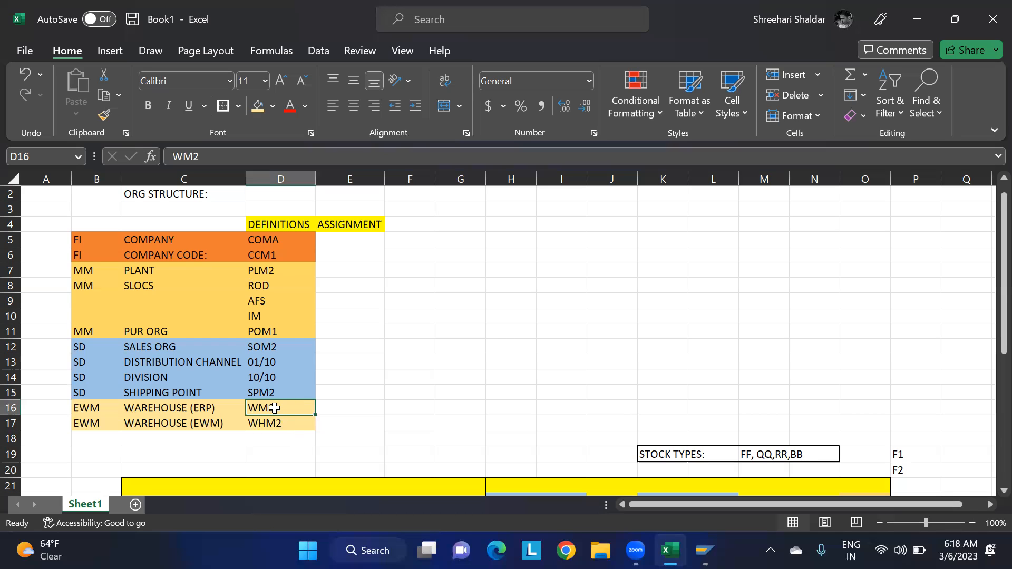
click(273, 106)
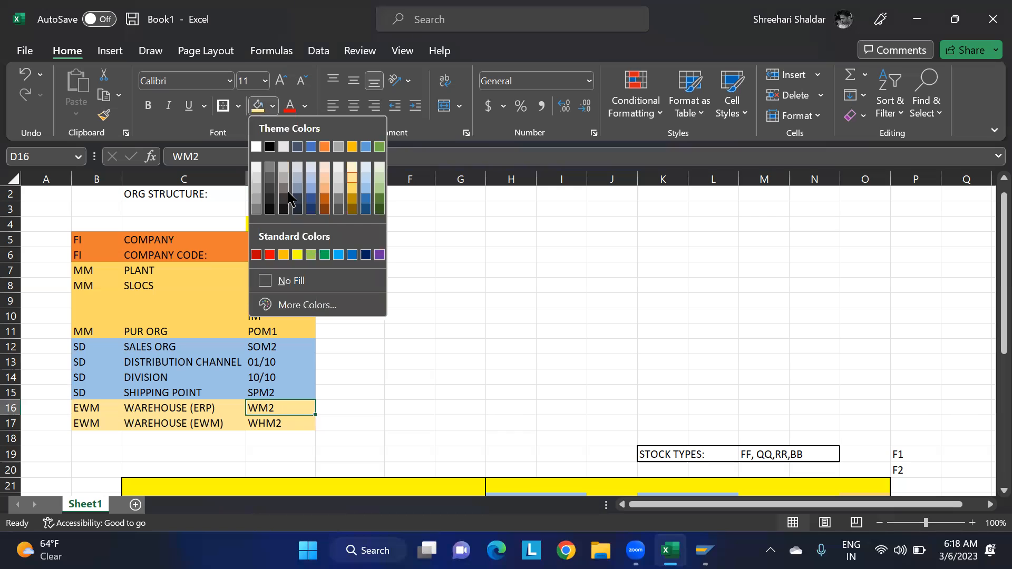
click(270, 255)
drag(410, 347, 413, 330)
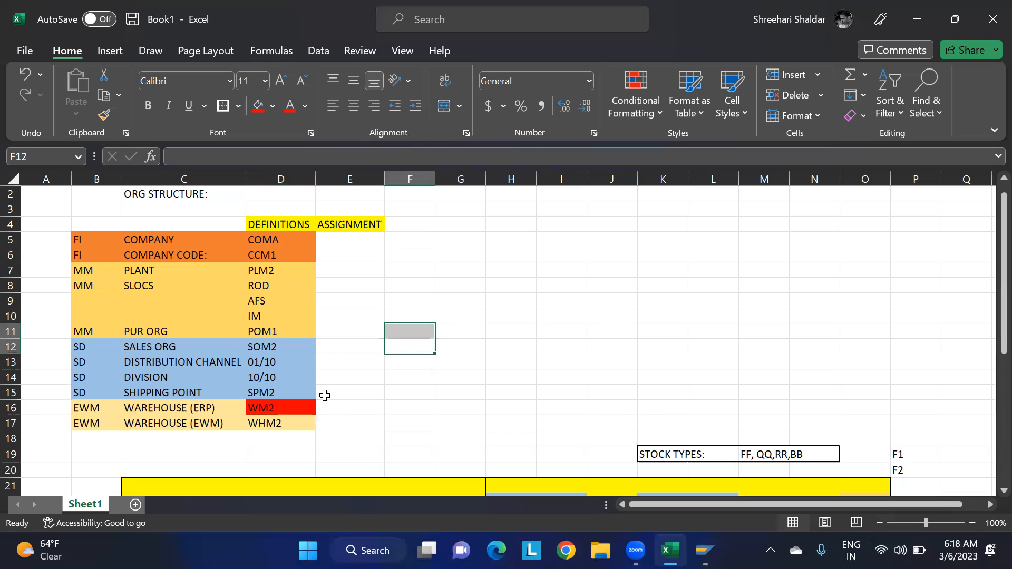
click(396, 371)
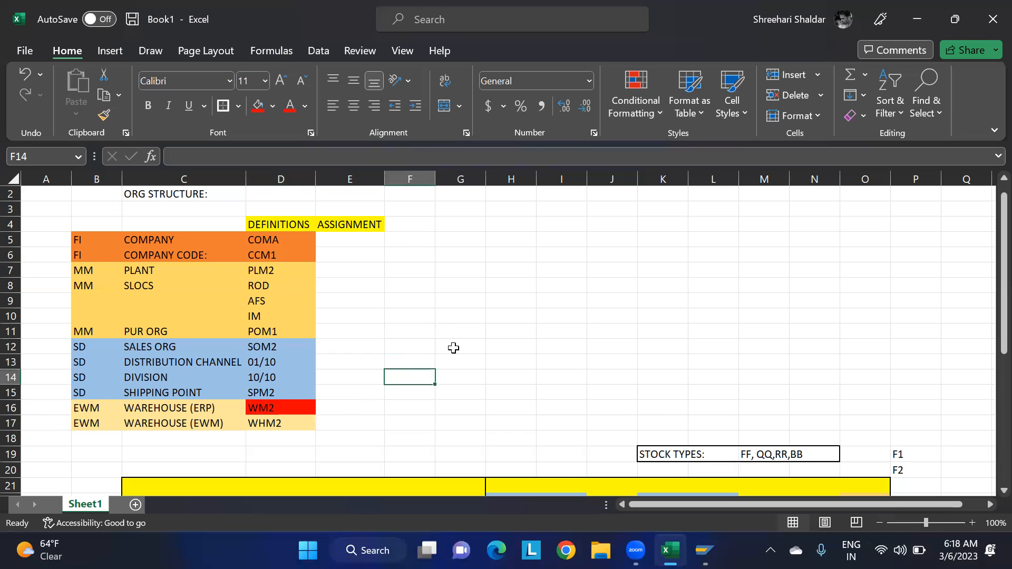
Switch to SAP Logon, open the MD1 S/4HANA system and log on with the saved user and the account password.
mouse_move(705, 551)
click(720, 493)
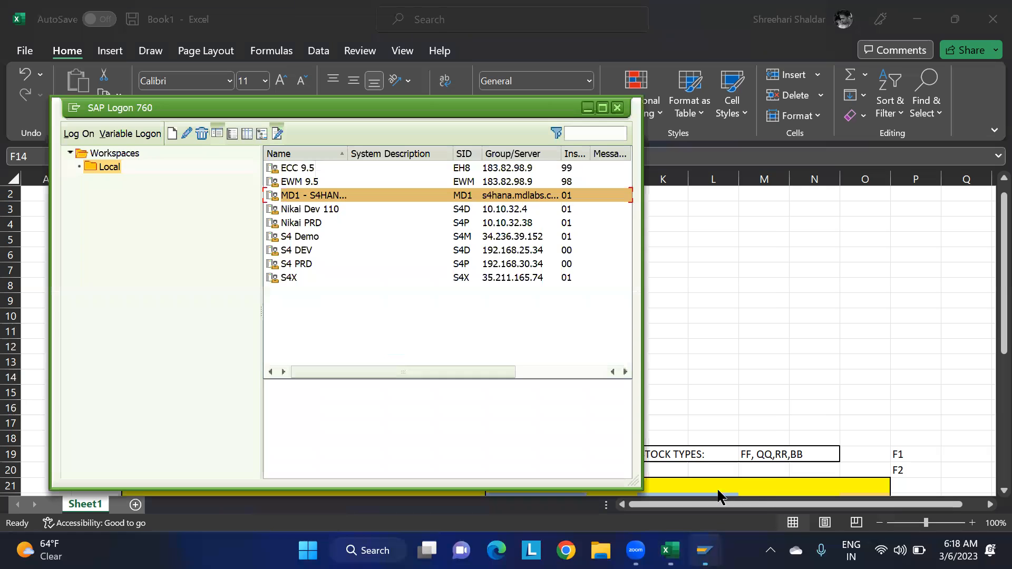
double_click(294, 195)
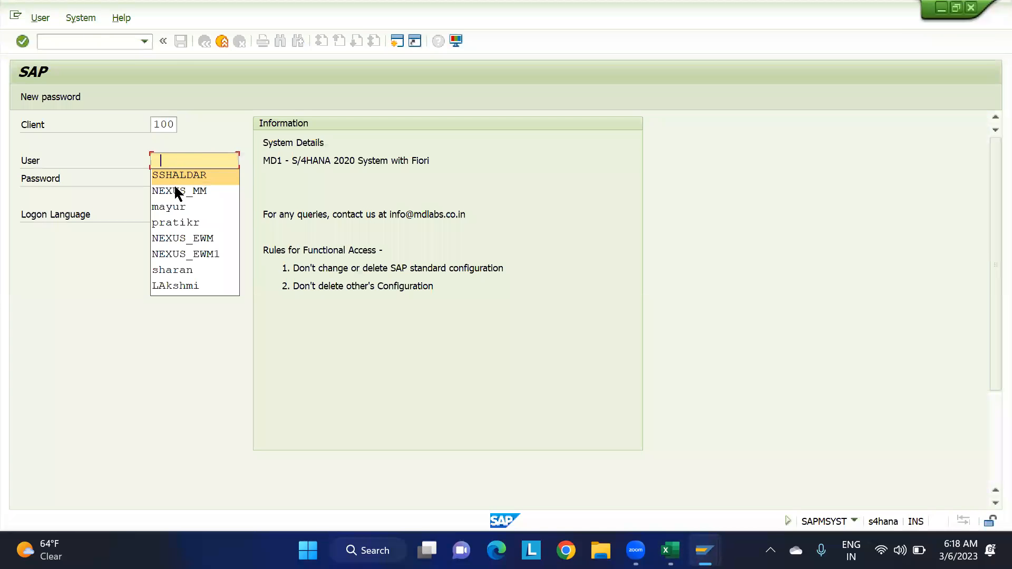
click(185, 176)
click(182, 178)
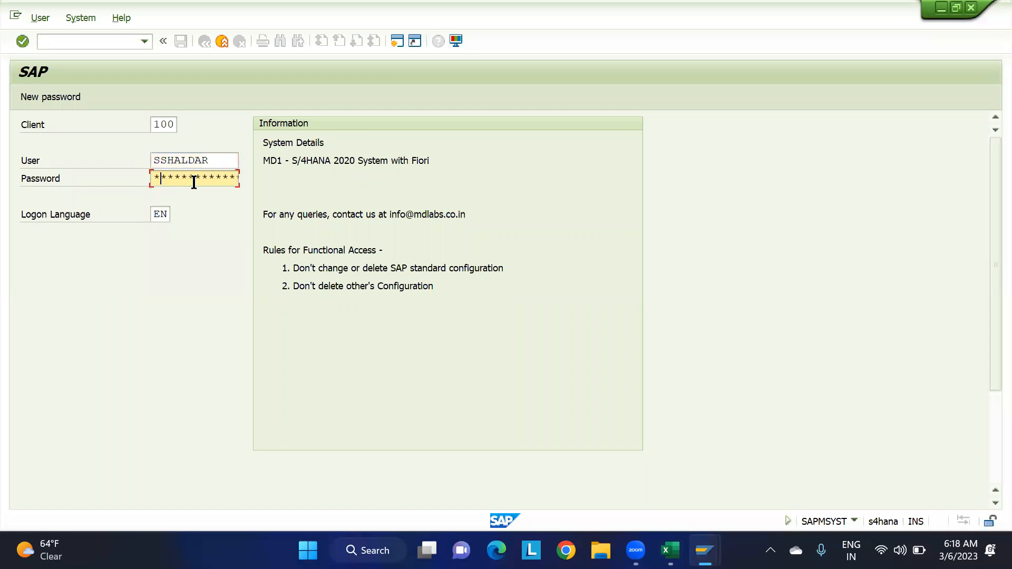
key(Caps_Lock)
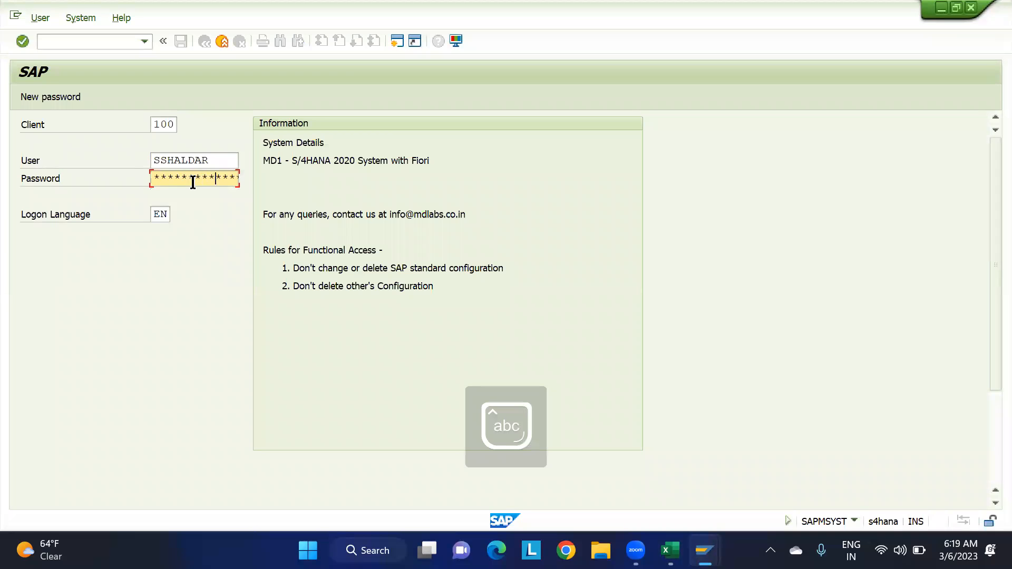
key(Return)
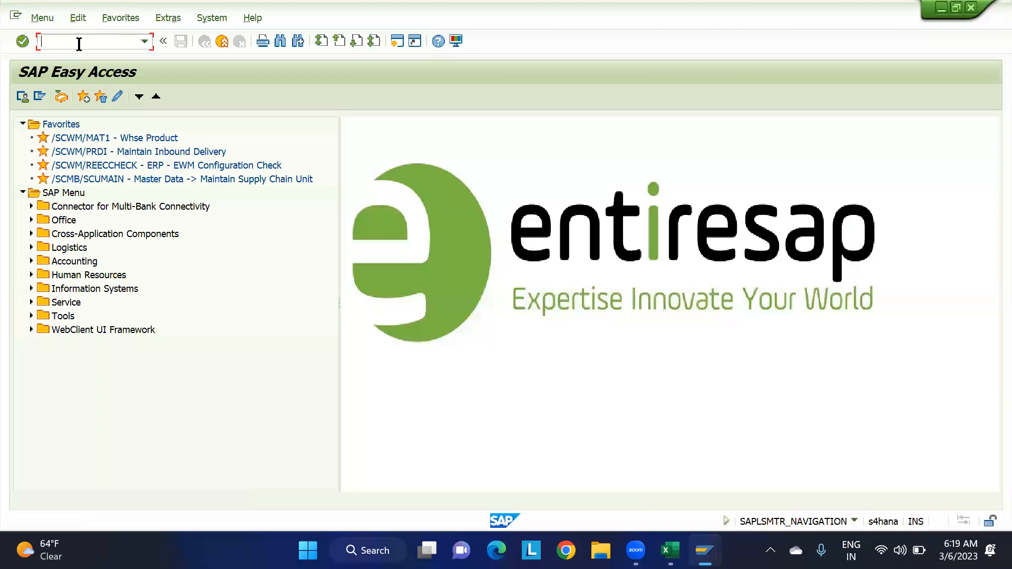
Open the SAP Reference IMG through transaction spro and expand Logistics Execution down to its Shipping node.
click(79, 43)
text(spro)
key(Return)
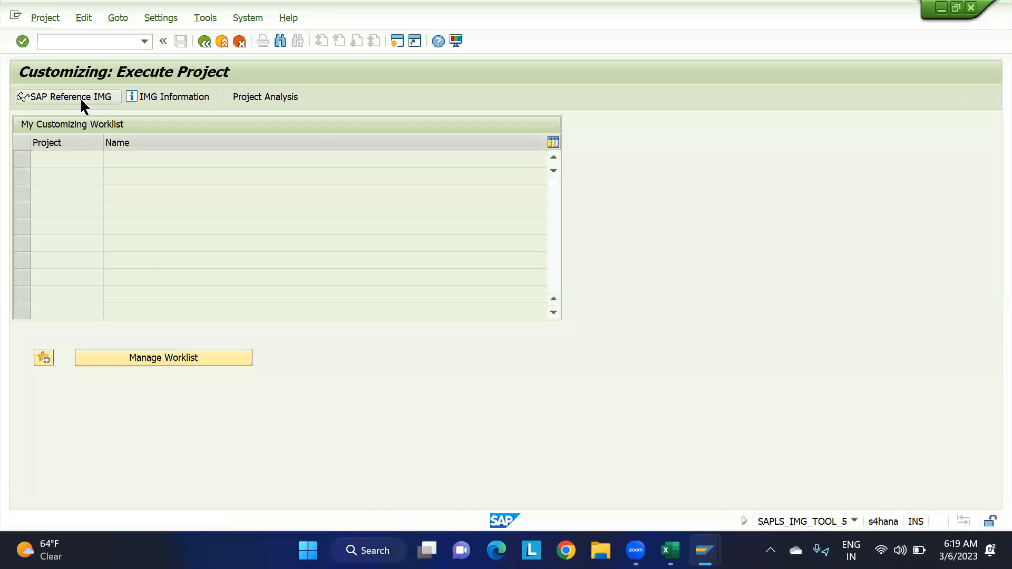
click(80, 97)
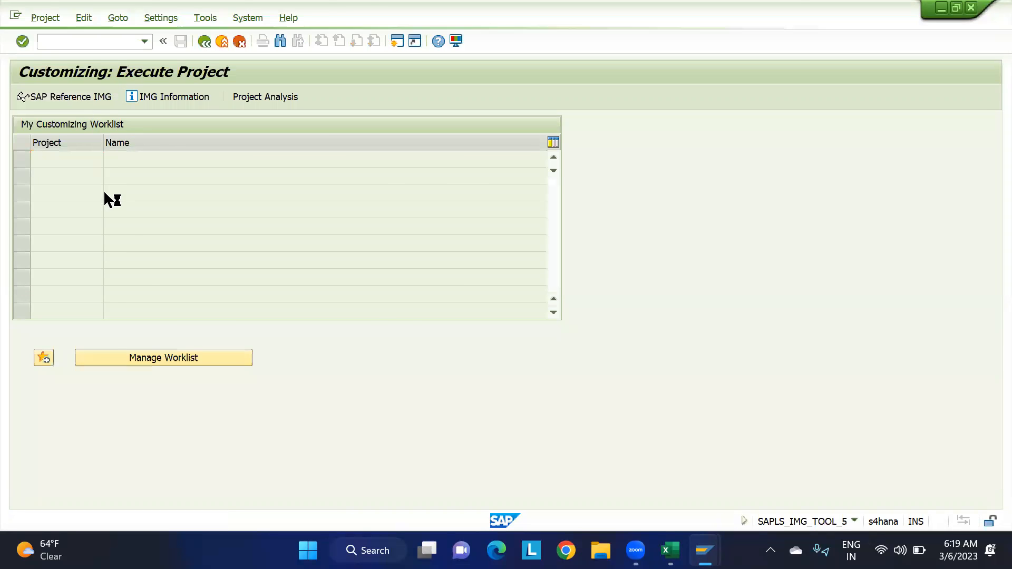
scroll(107, 202, down, 2)
scroll(103, 300, down, 3)
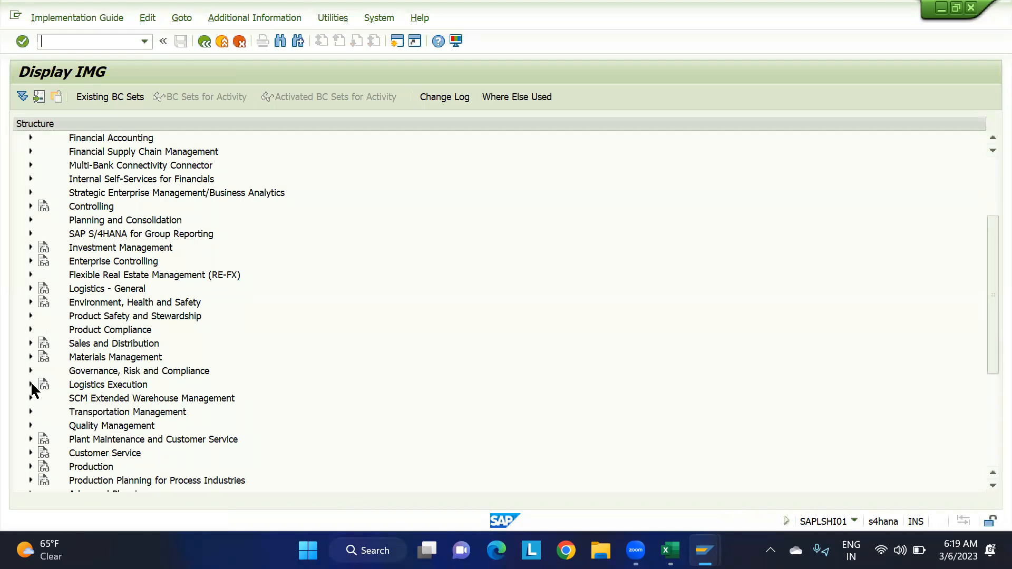
click(31, 384)
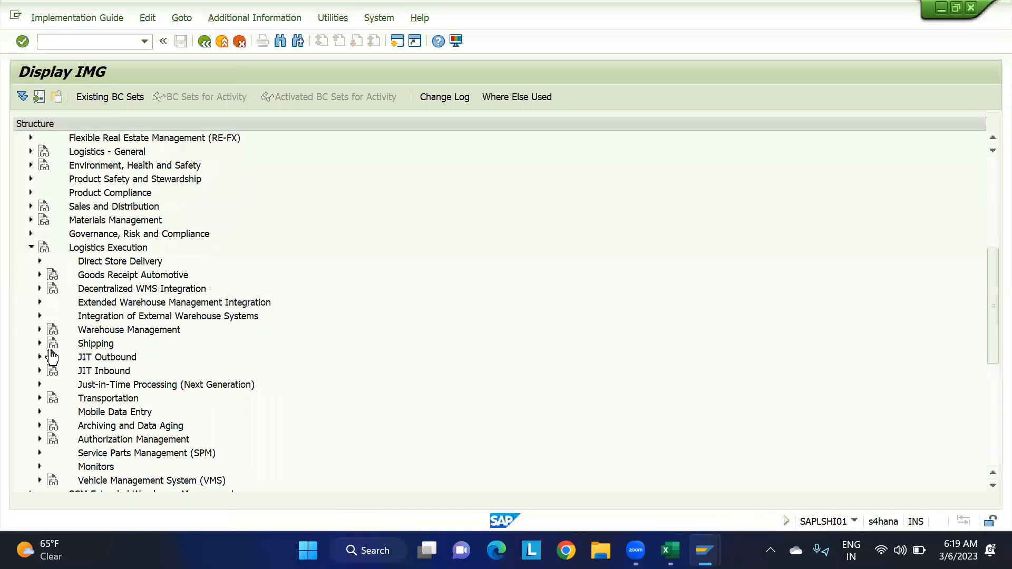
click(39, 342)
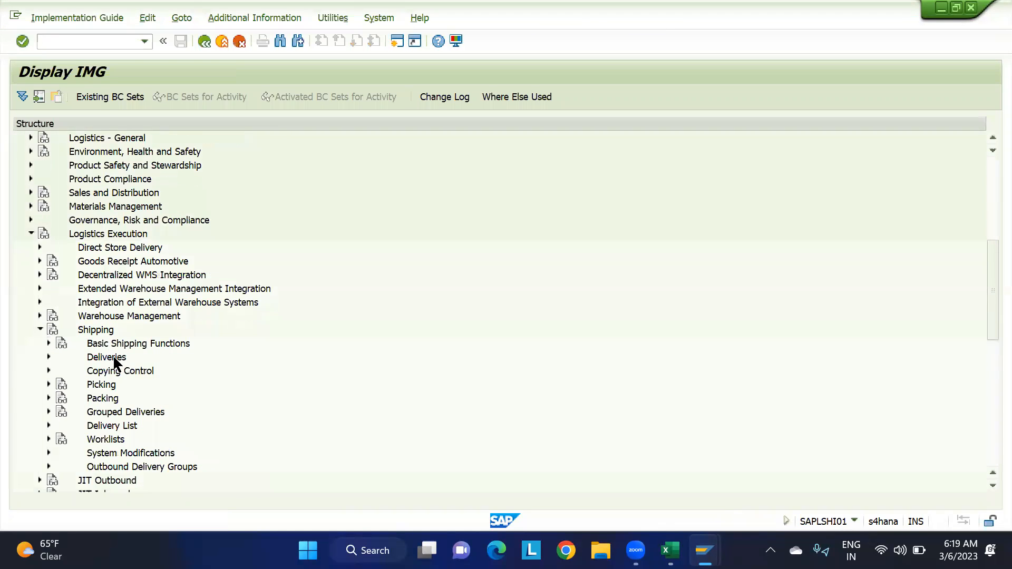
Under Basic Shipping Functions, examine the shipping point and goods receiving point determination activities, including both point assignments.
click(49, 331)
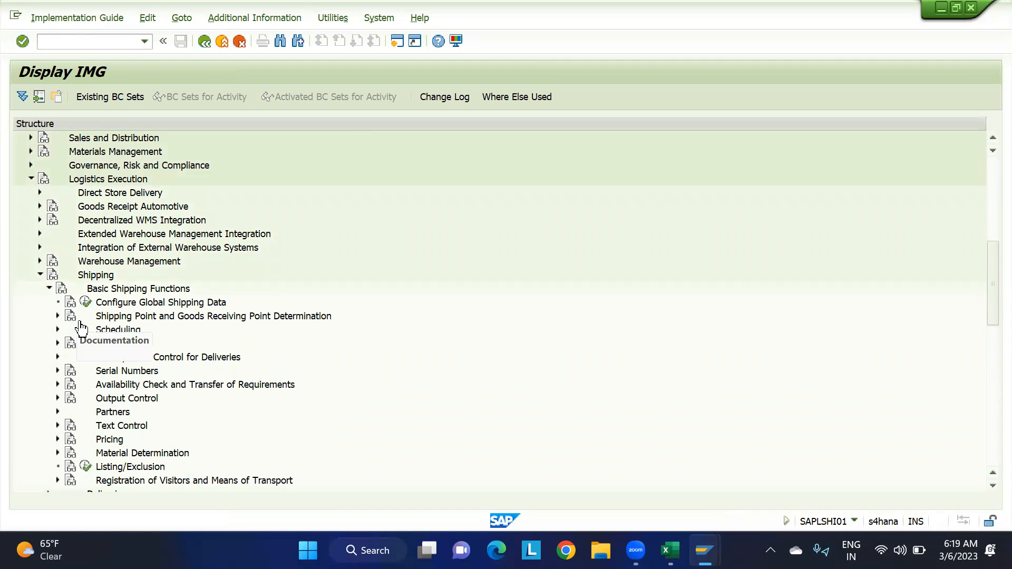
click(58, 315)
click(164, 401)
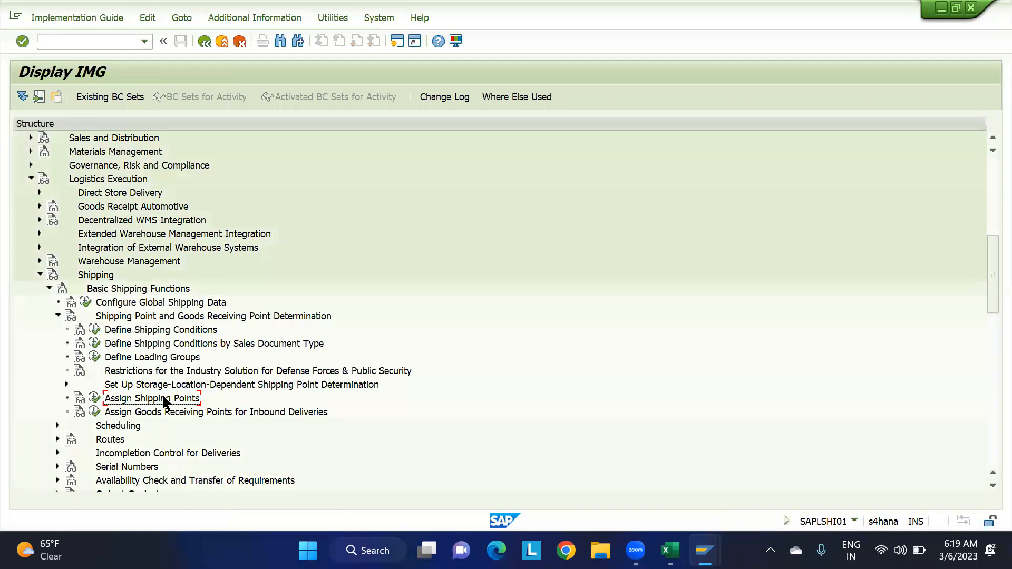
click(119, 413)
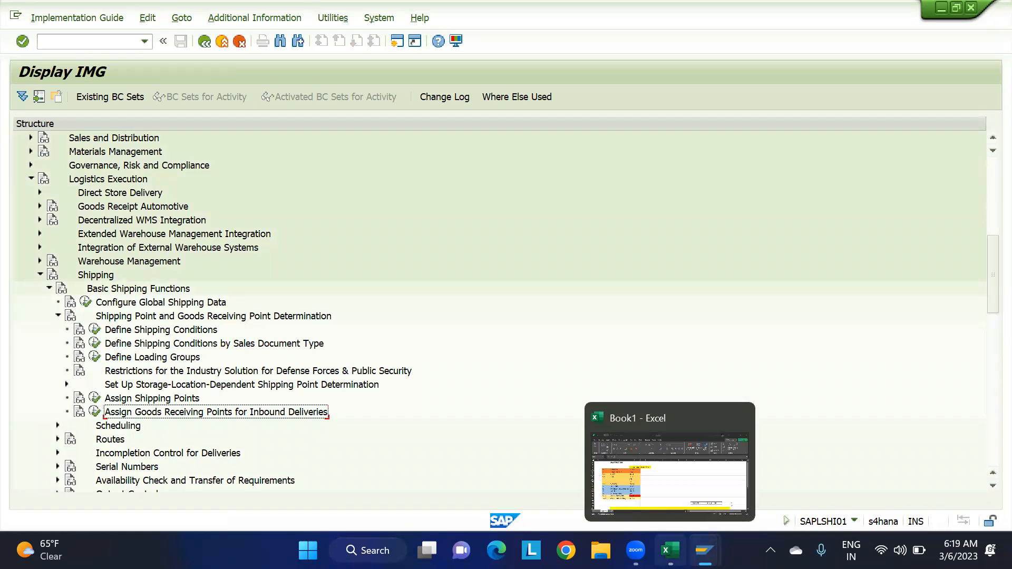
Switch to Excel and review the ROD storage location in the warehouse layout.
click(669, 550)
scroll(812, 383, down, 6)
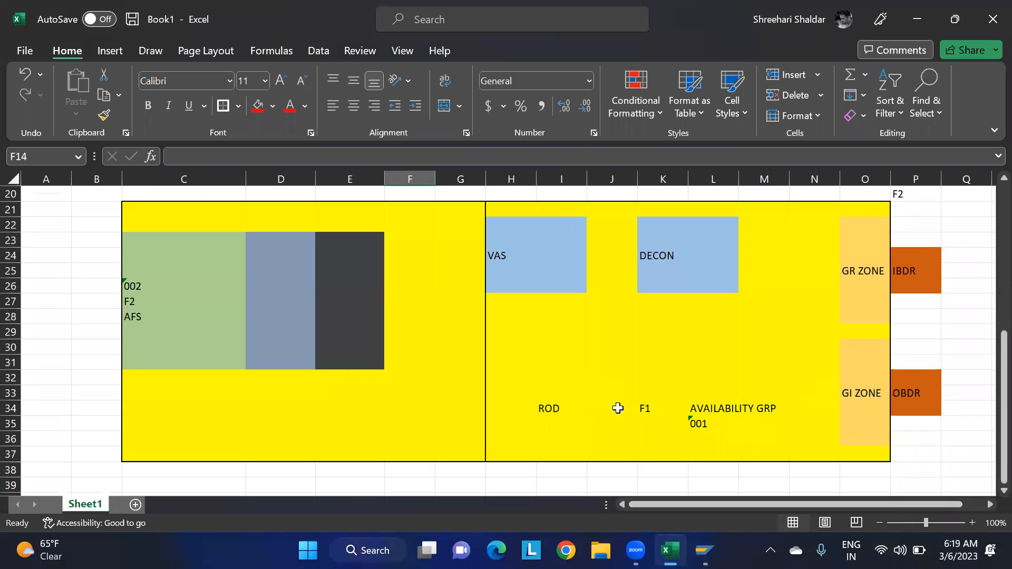
click(550, 410)
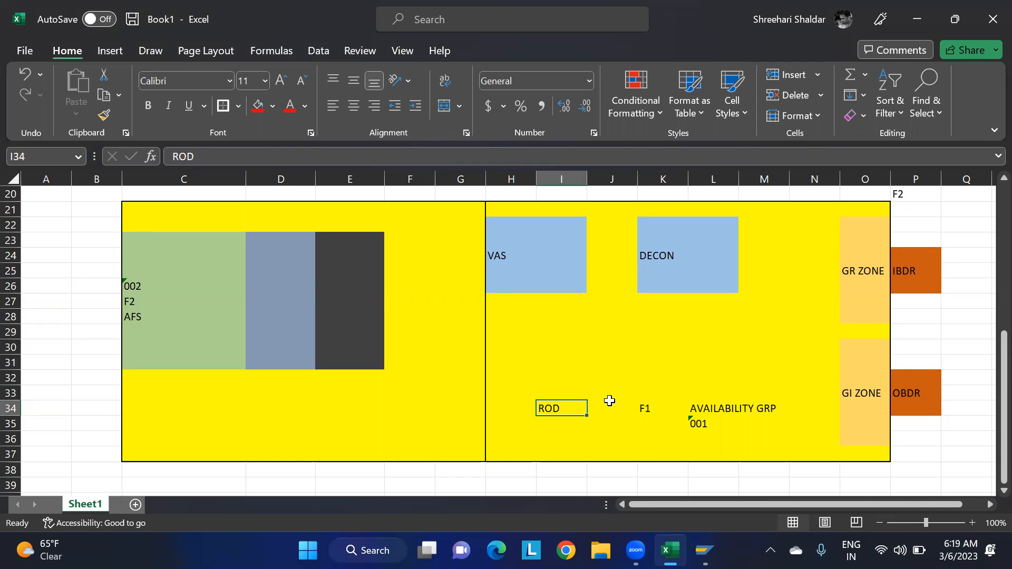
scroll(610, 402, up, 2)
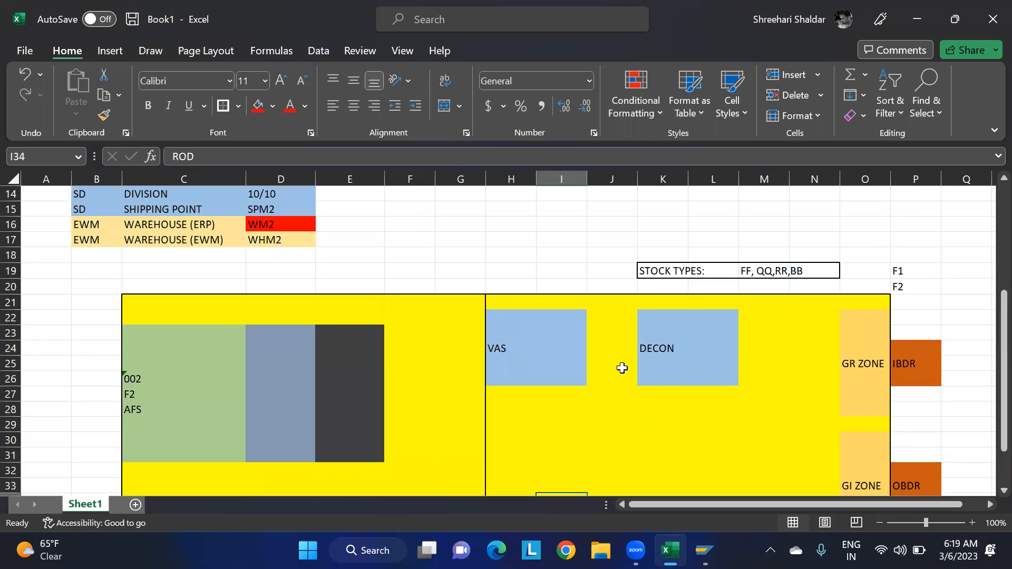
Return to the SAP IMG and, under Shipping > Deliveries > Define Split Criteria for Deliveries, open "Determine delivery split per warehouse number".
key(alt+Tab)
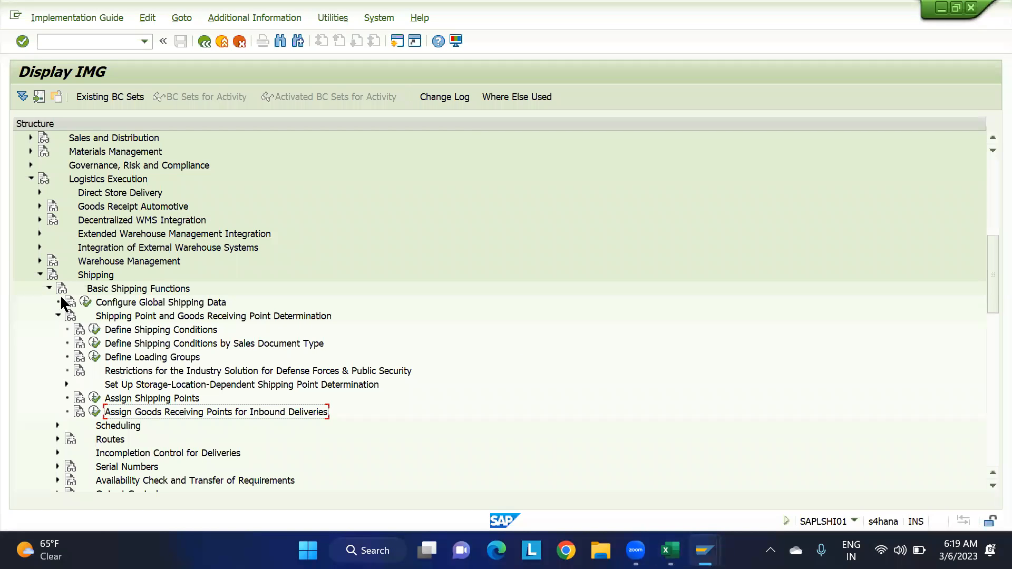
click(57, 316)
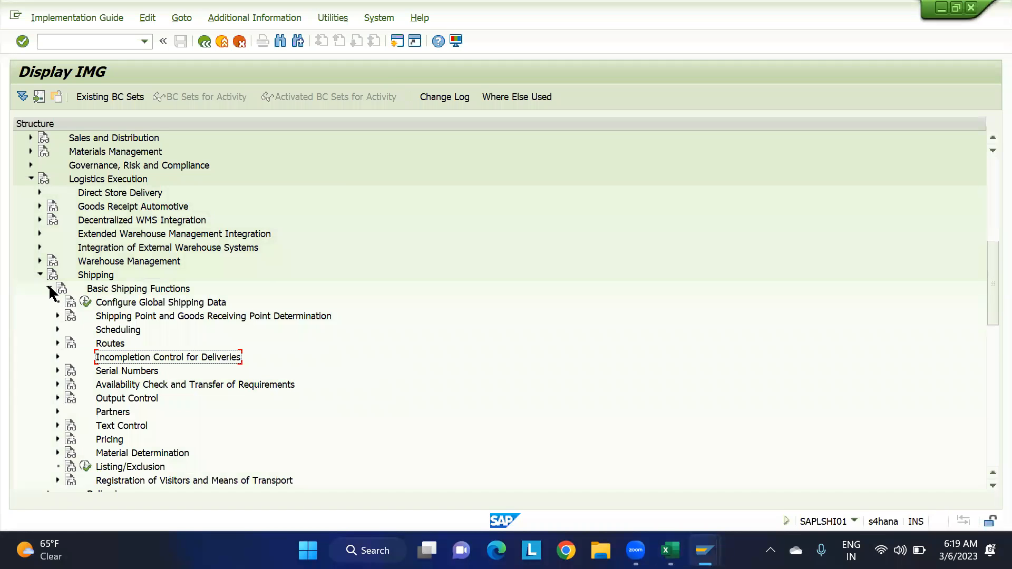
click(49, 289)
click(49, 302)
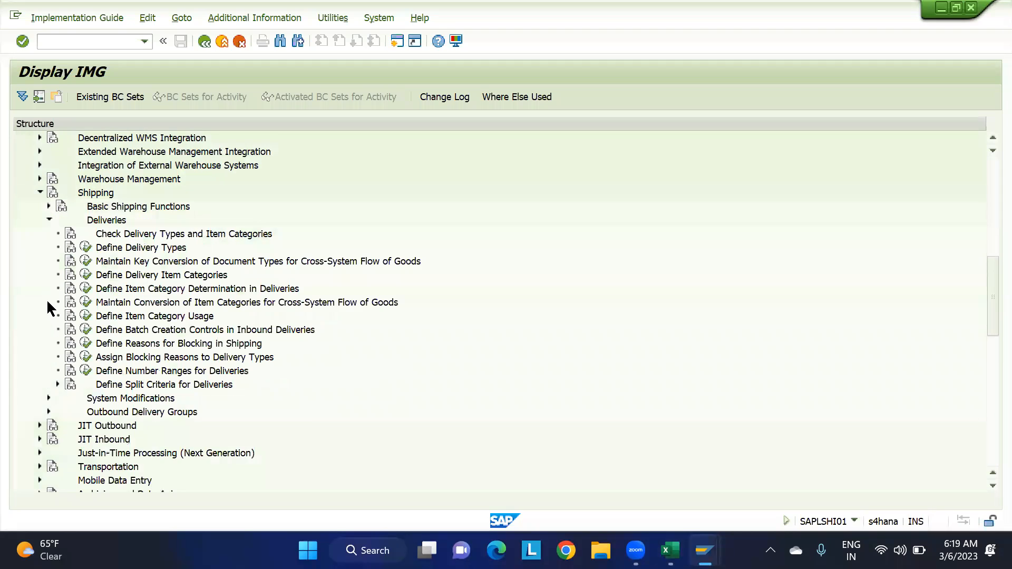
click(159, 387)
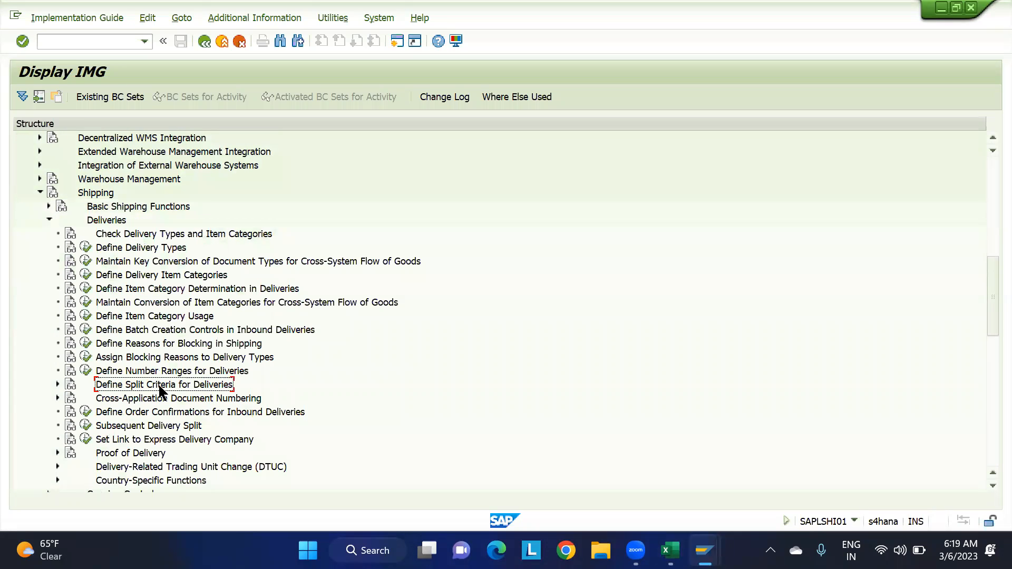
click(57, 385)
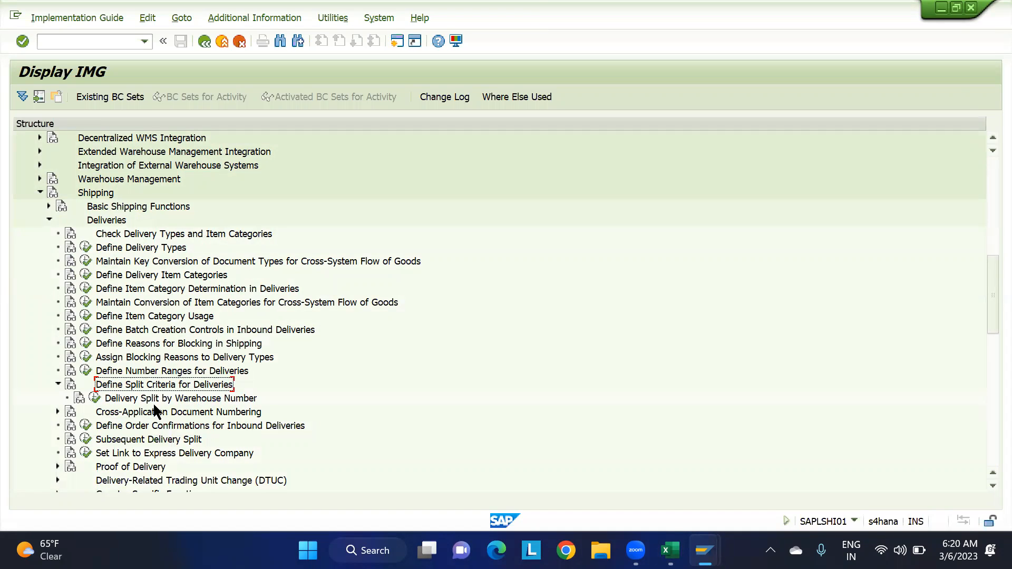
click(95, 398)
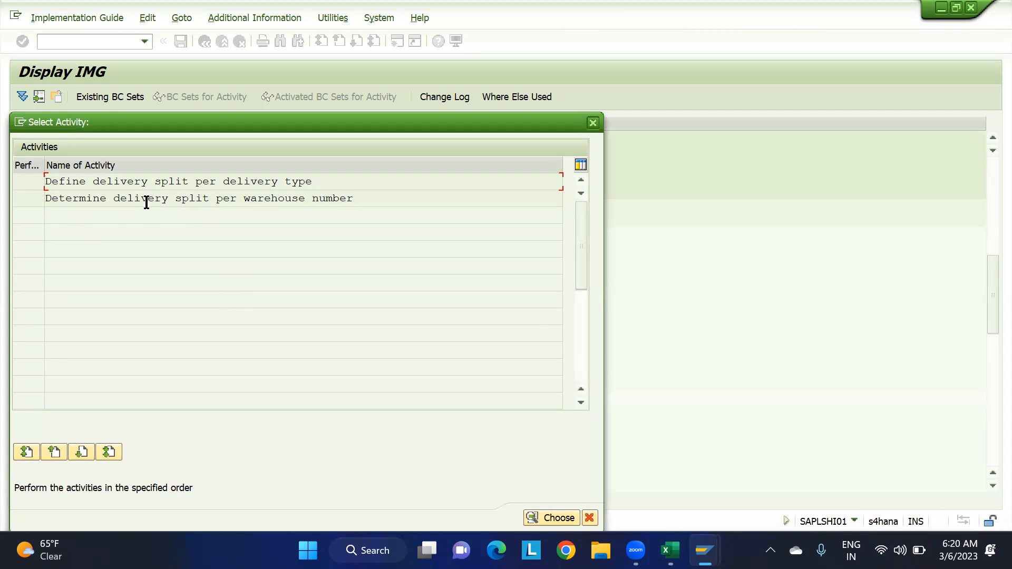
double_click(319, 198)
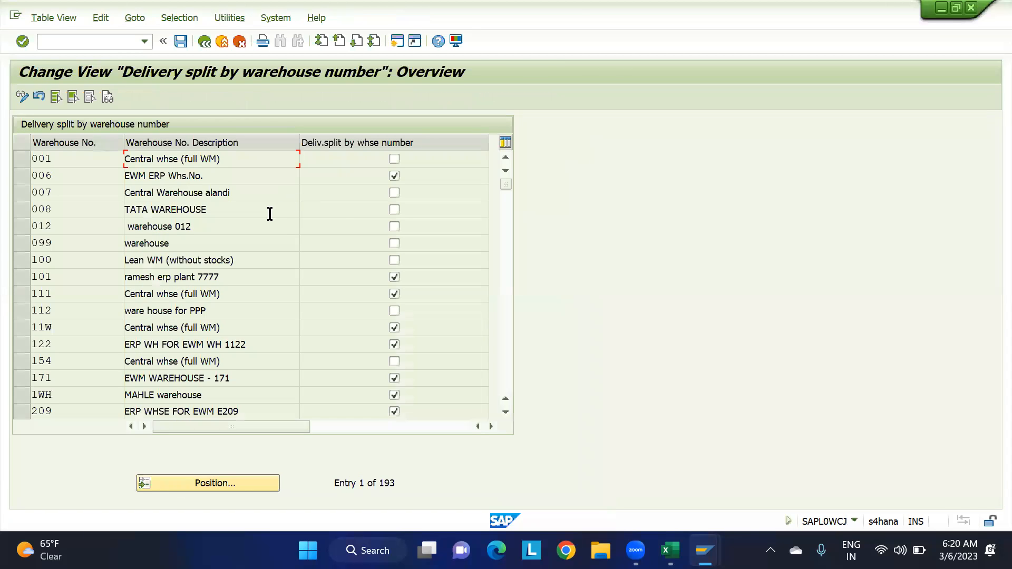
Position the delivery split overview on warehouse number WM2.
click(230, 481)
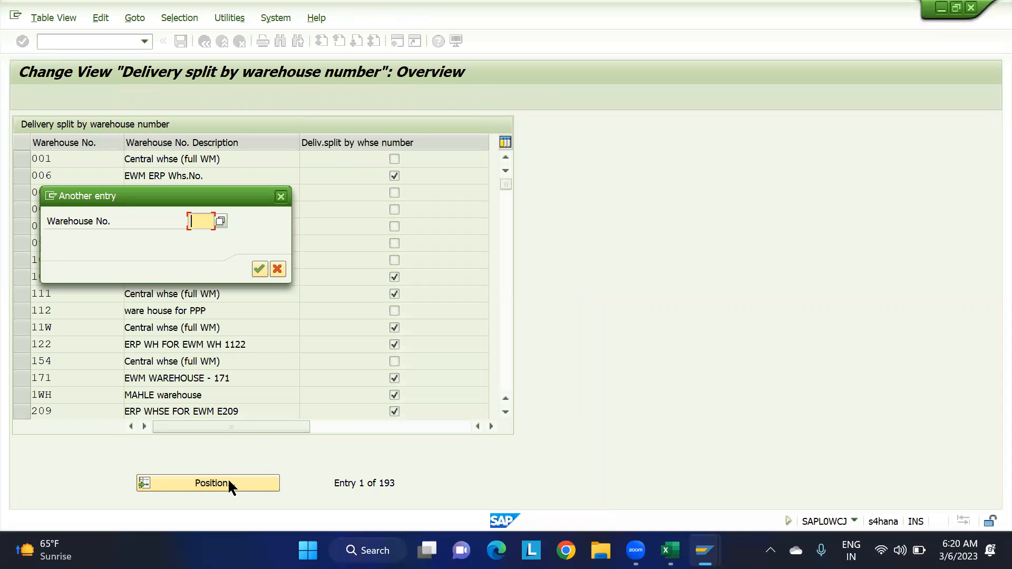
text(wh)
key(BackSpace)
text(m2)
key(Return)
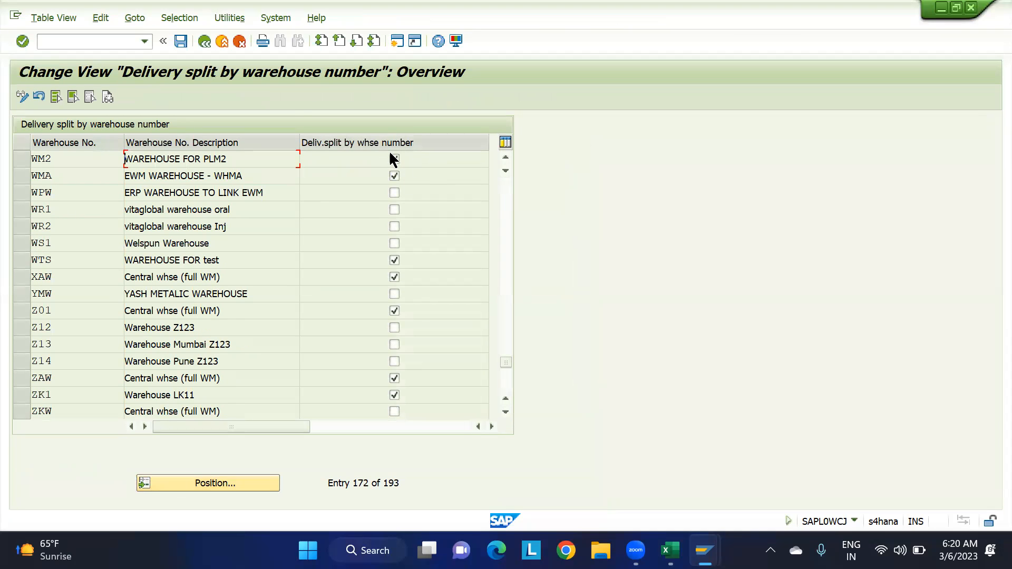
Switch to Excel and enter 100 in both K6 and M6 beside the org structure table.
click(670, 550)
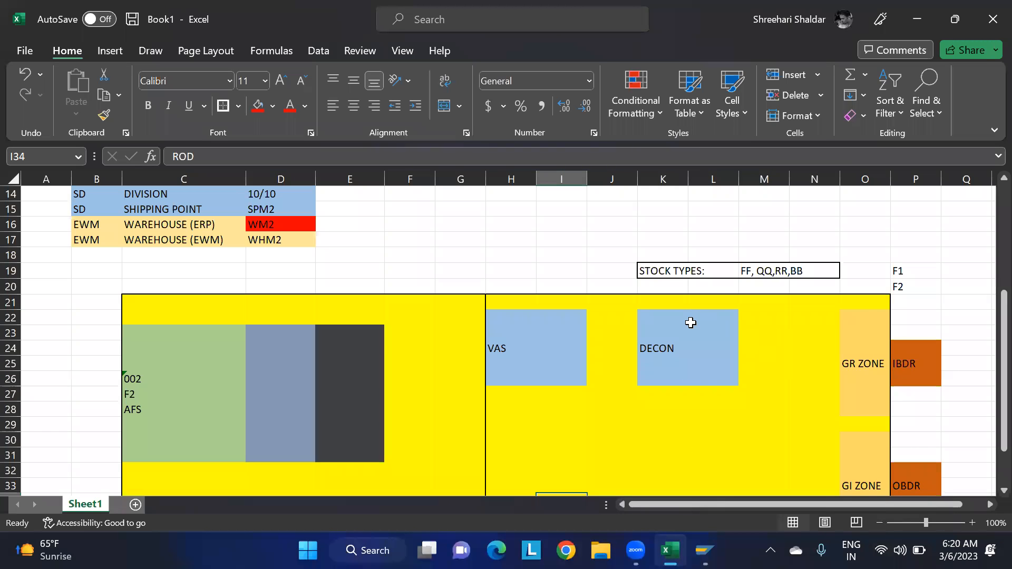
scroll(697, 328, up, 4)
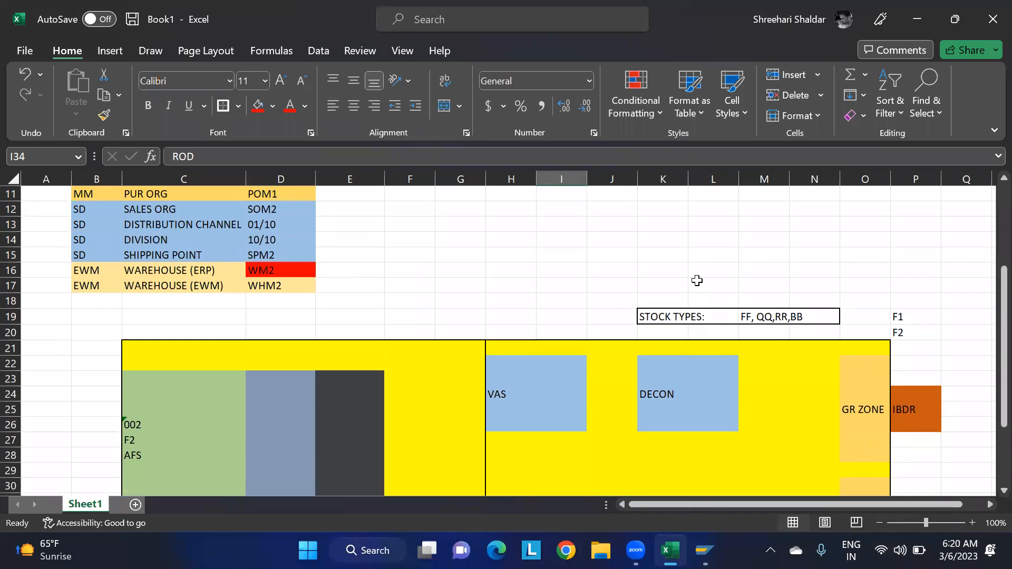
click(663, 256)
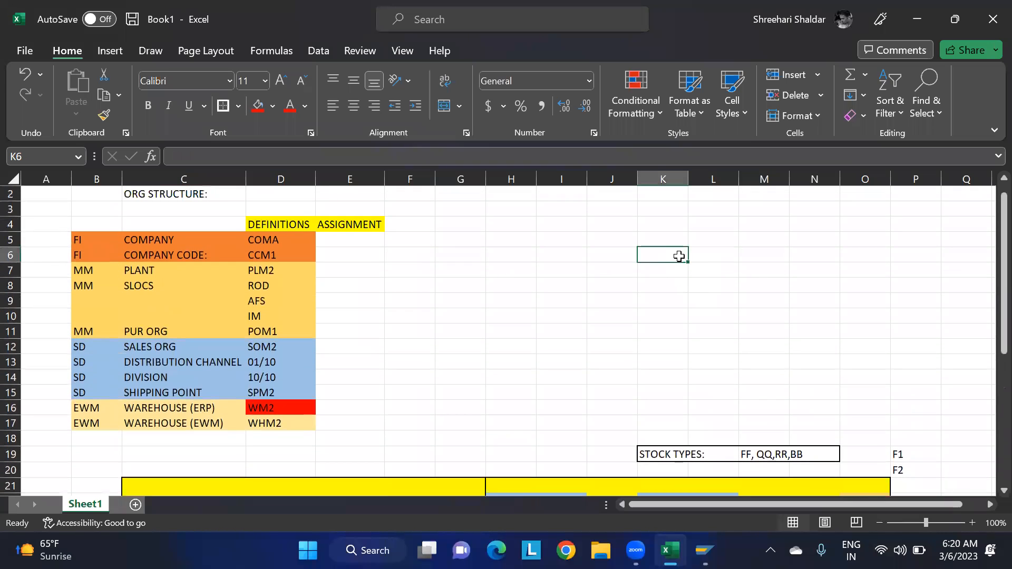
text(100)
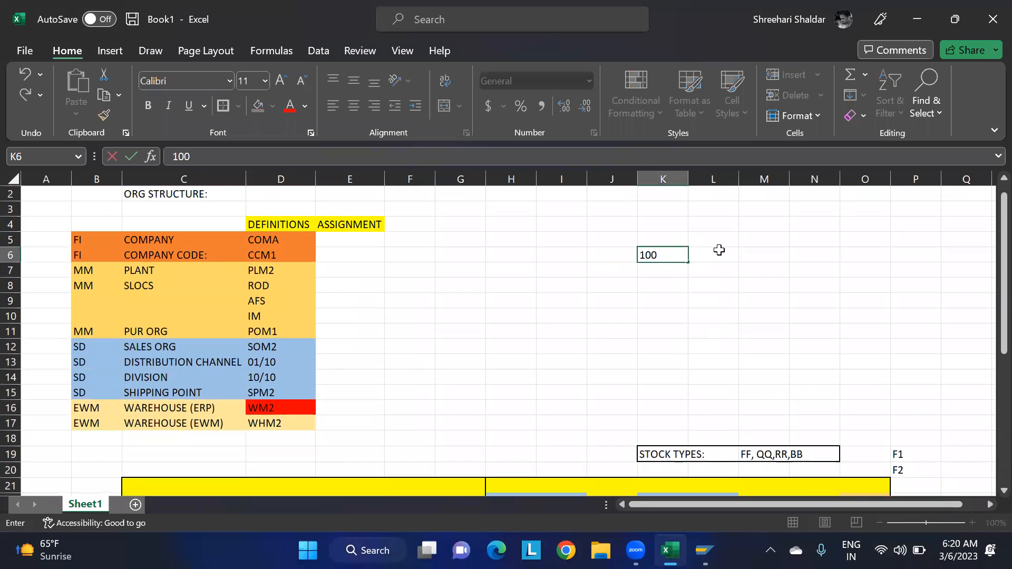
click(768, 256)
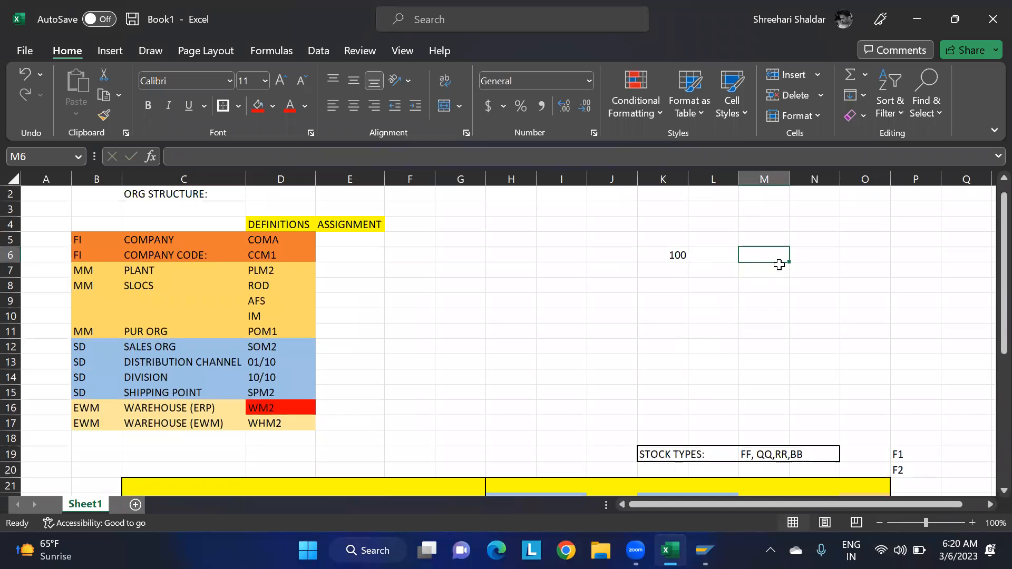
text(100)
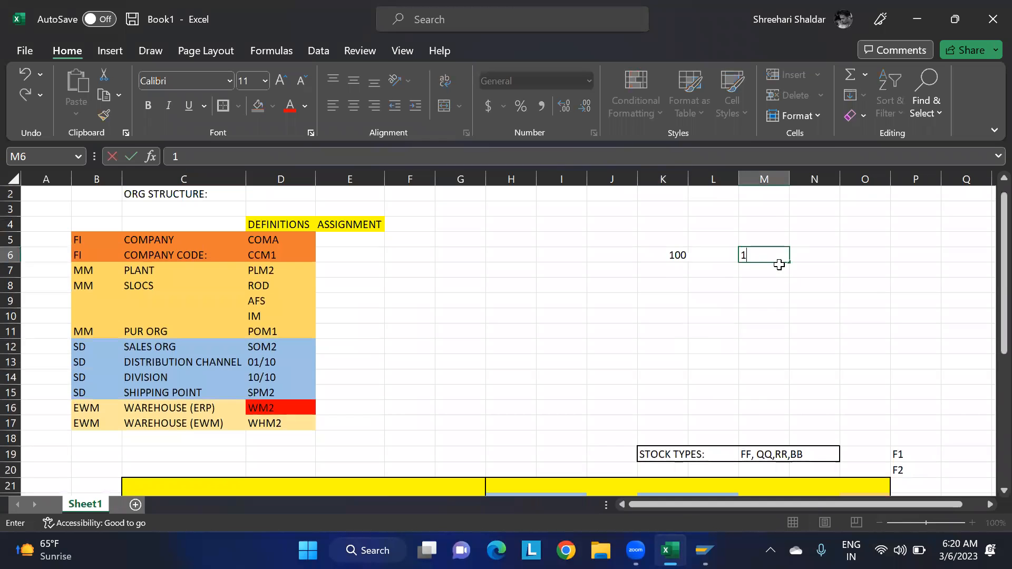
click(805, 317)
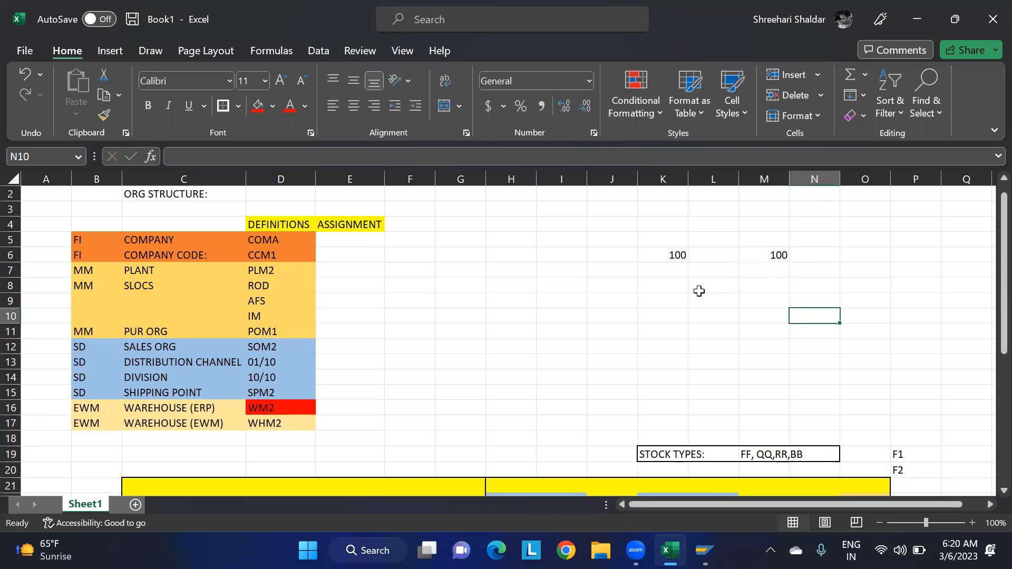
Enter 1000 in K8 and 80 in M8.
click(652, 284)
text(1000)
click(745, 319)
click(769, 286)
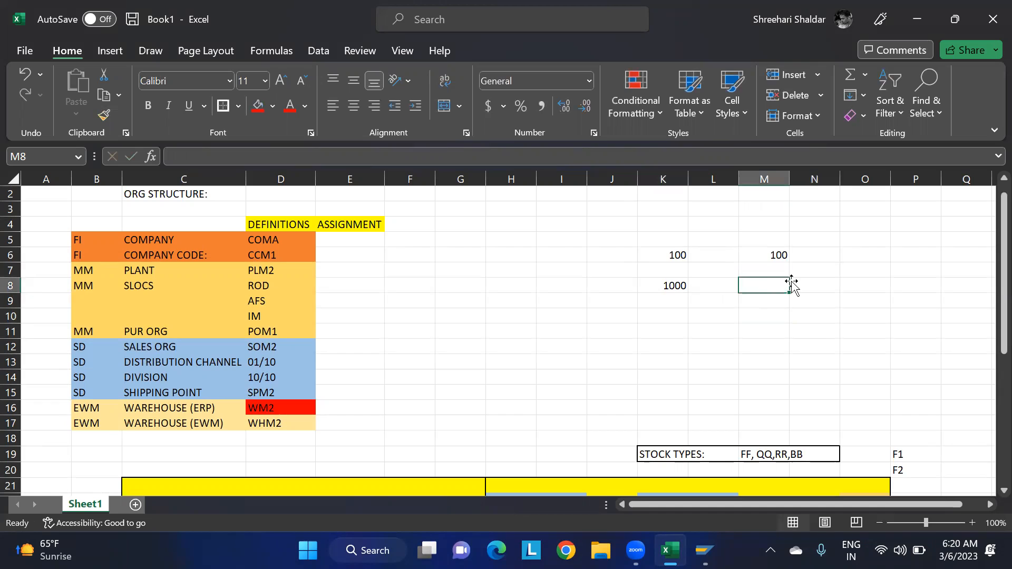
text(80)
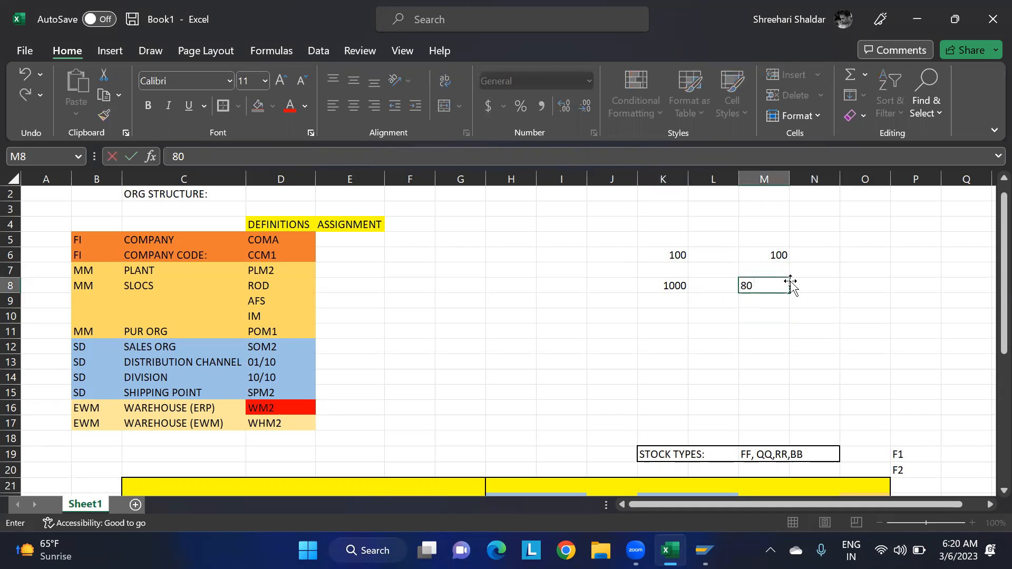
click(854, 329)
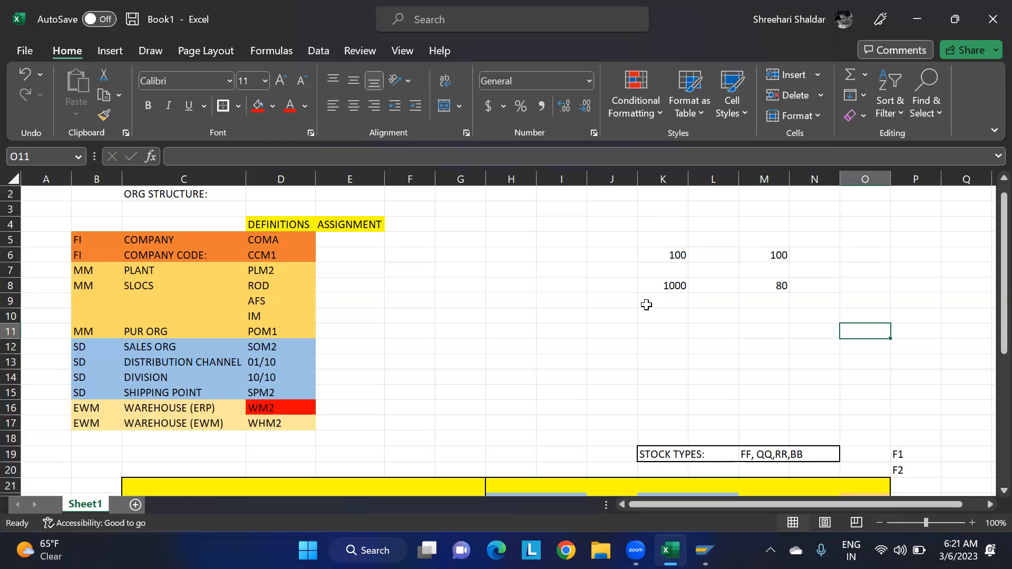
Switch to SAP and review the WM2 row in the delivery split by warehouse number overview.
scroll(646, 305, down, 2)
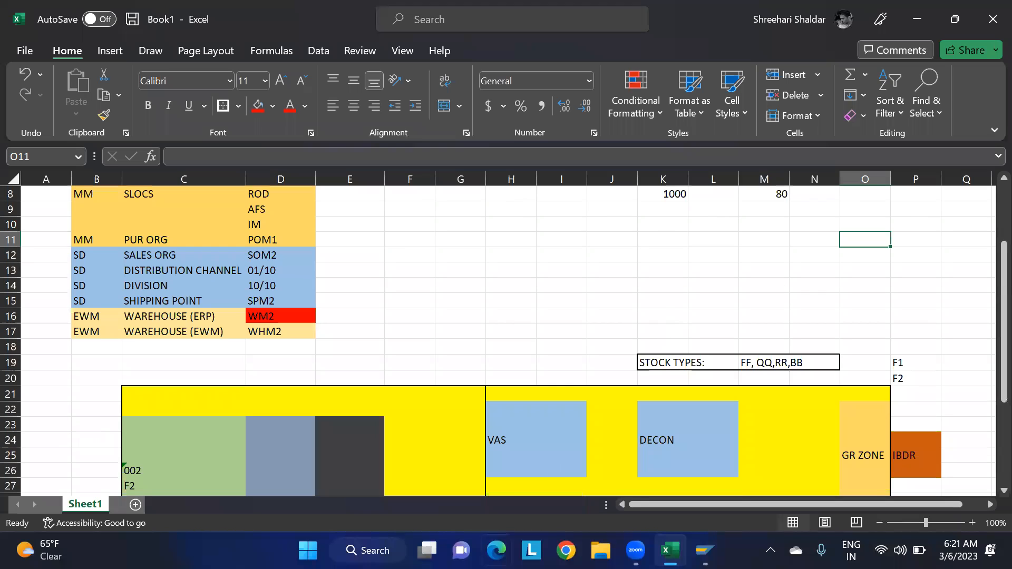
mouse_move(706, 550)
click(730, 489)
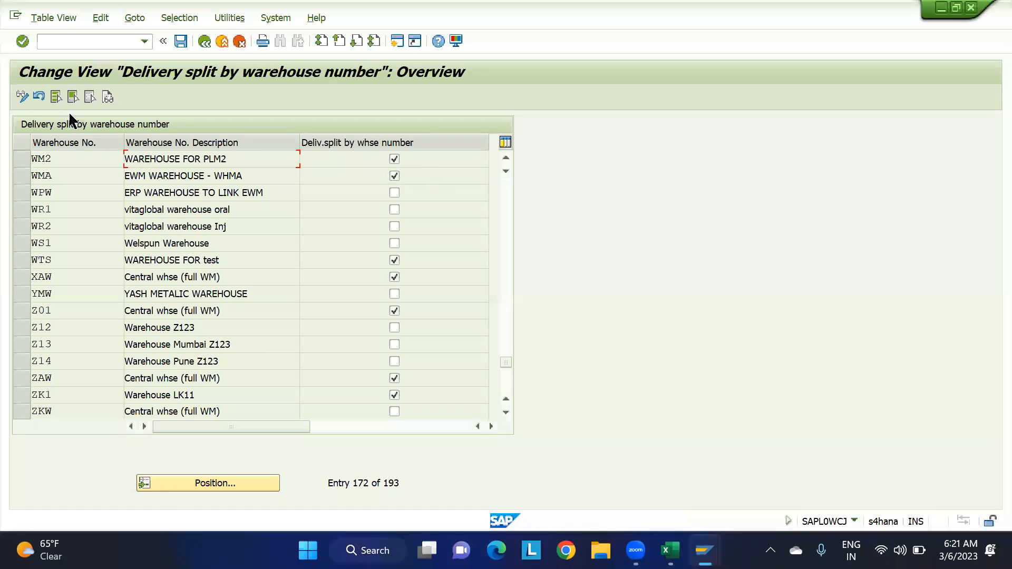
click(21, 157)
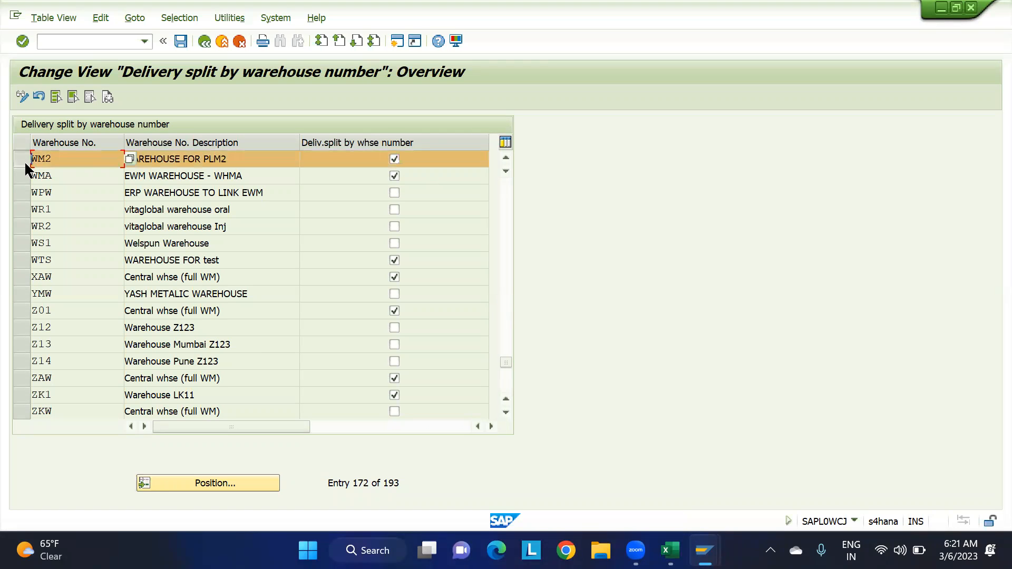
click(47, 166)
click(20, 158)
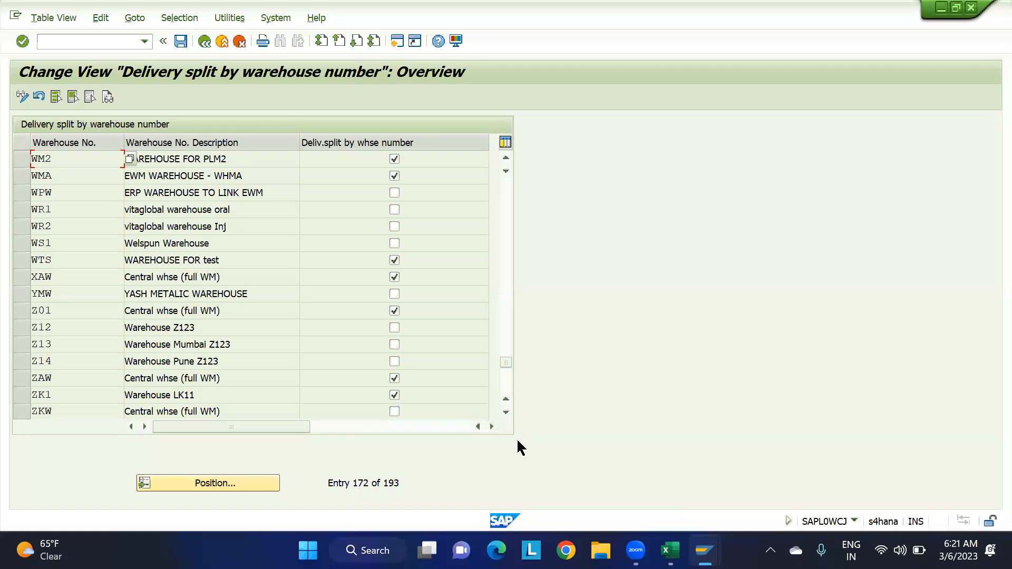
Switch to Excel and review the example quantities in row 8, starting with K8.
key(alt+Tab)
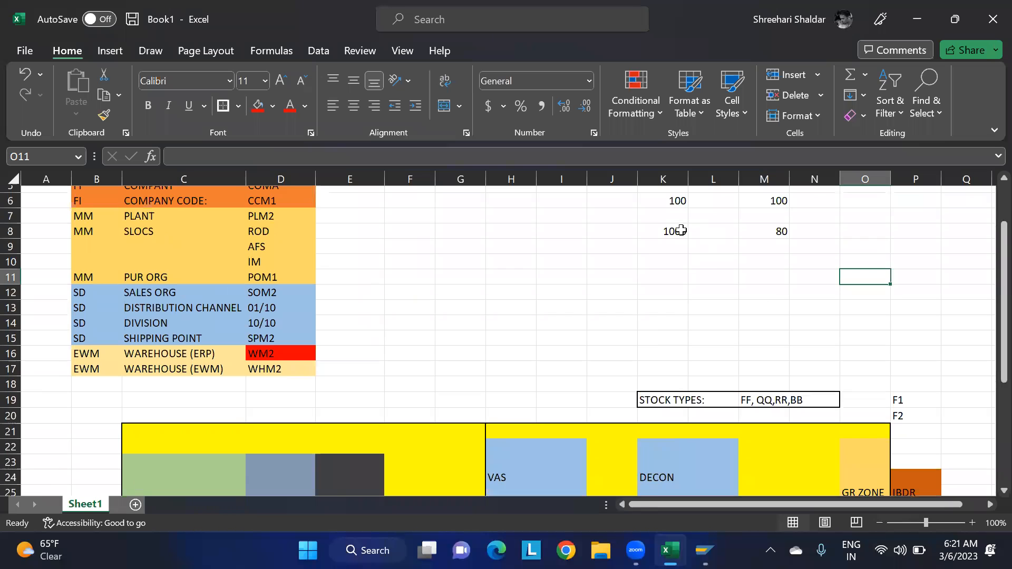
scroll(681, 231, up, 1)
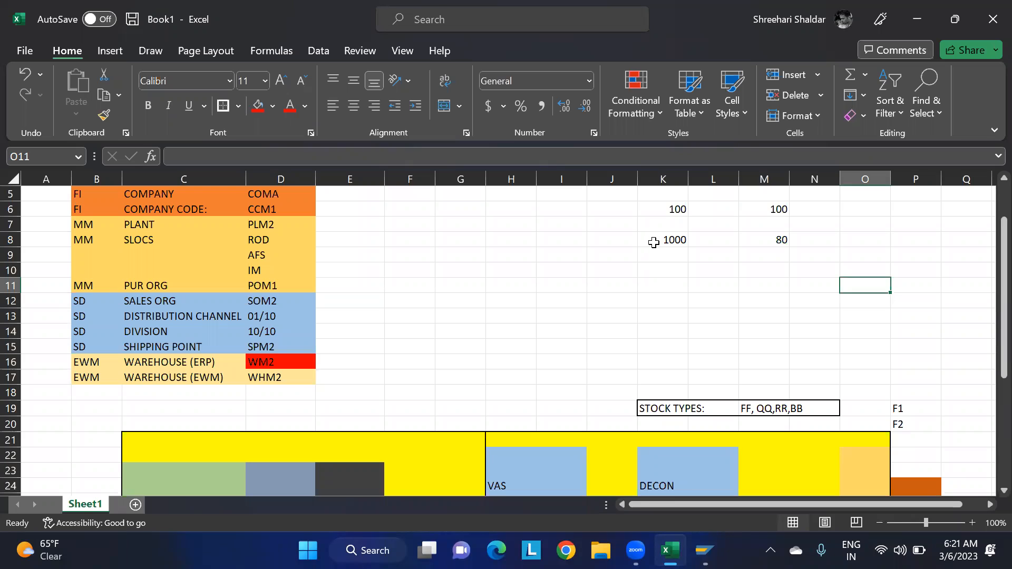
click(653, 242)
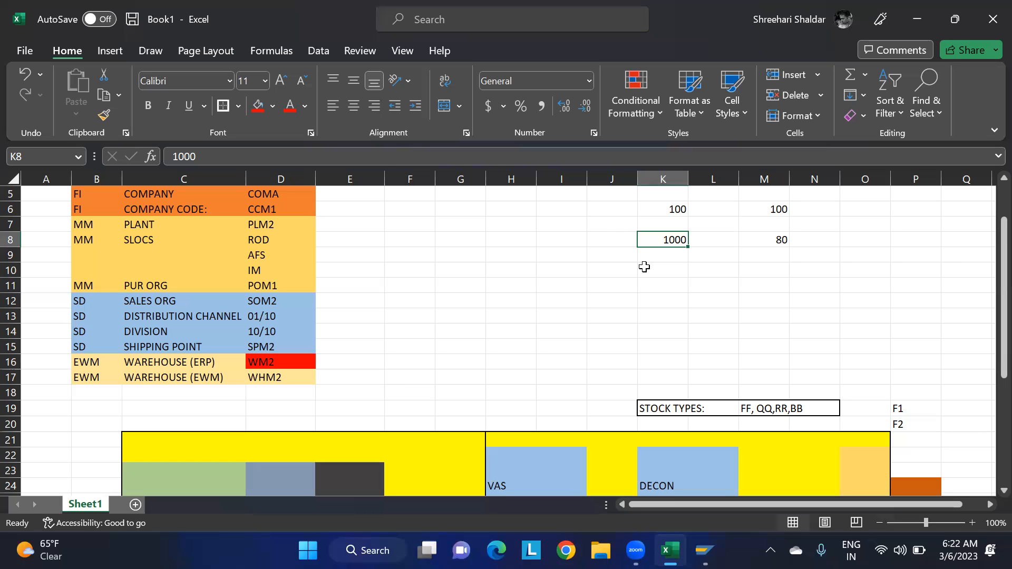
Switch to SAP and examine the description of warehouse WM2 in the delivery split overview.
mouse_move(704, 550)
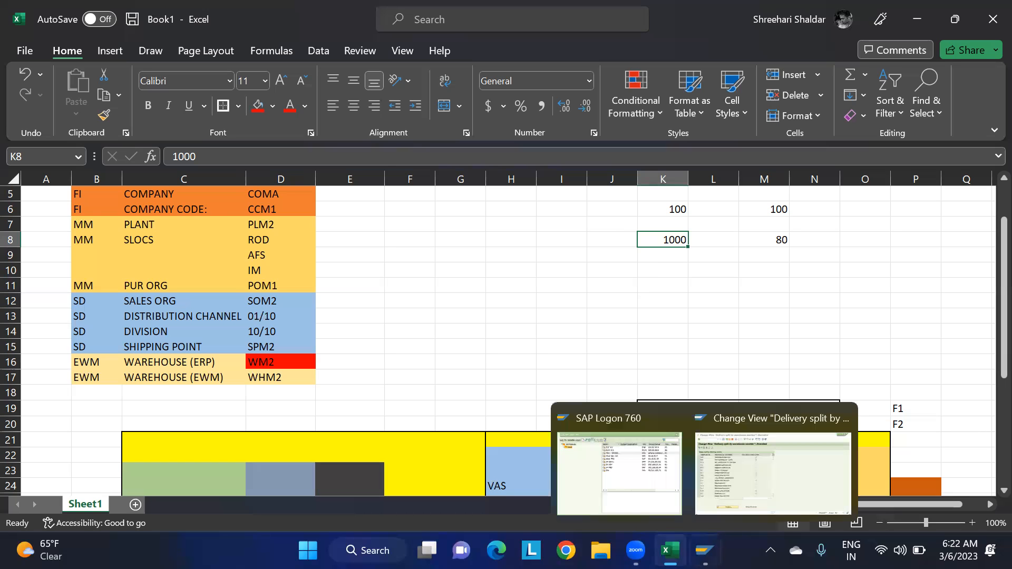
click(717, 508)
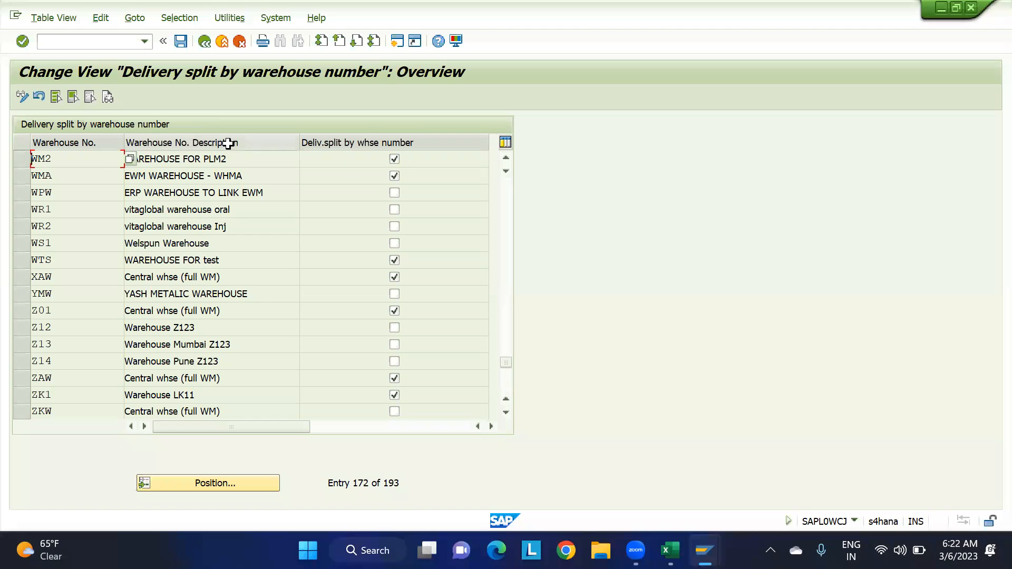
drag(232, 158, 101, 159)
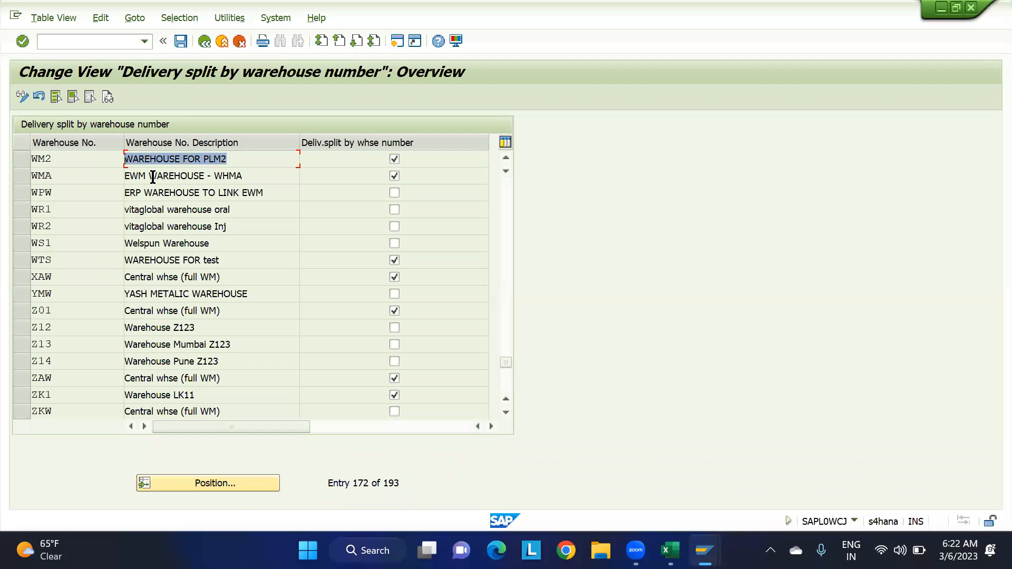
click(237, 159)
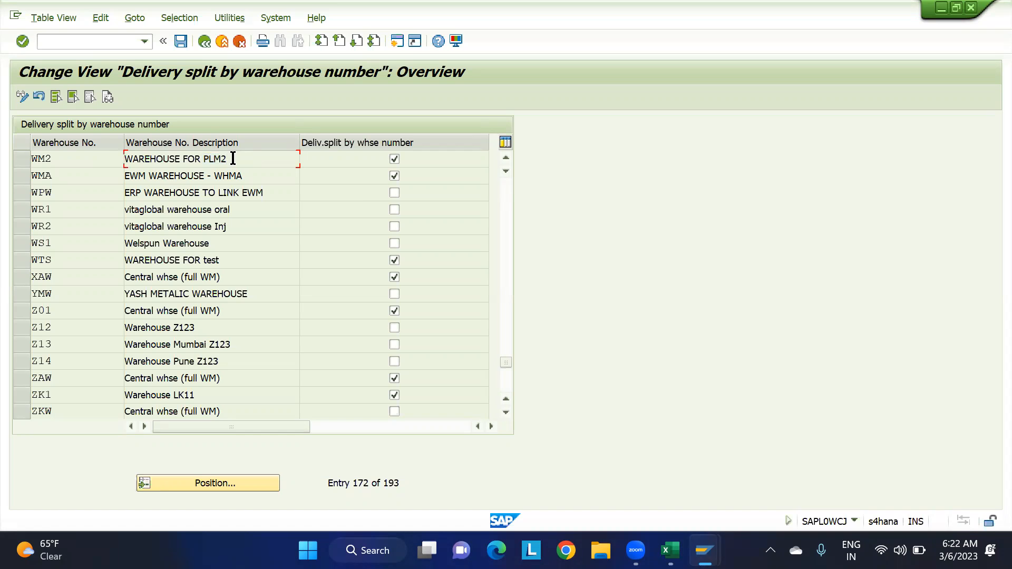
Switch to Excel and review the plant and shipping point entries in the org structure table.
mouse_move(670, 550)
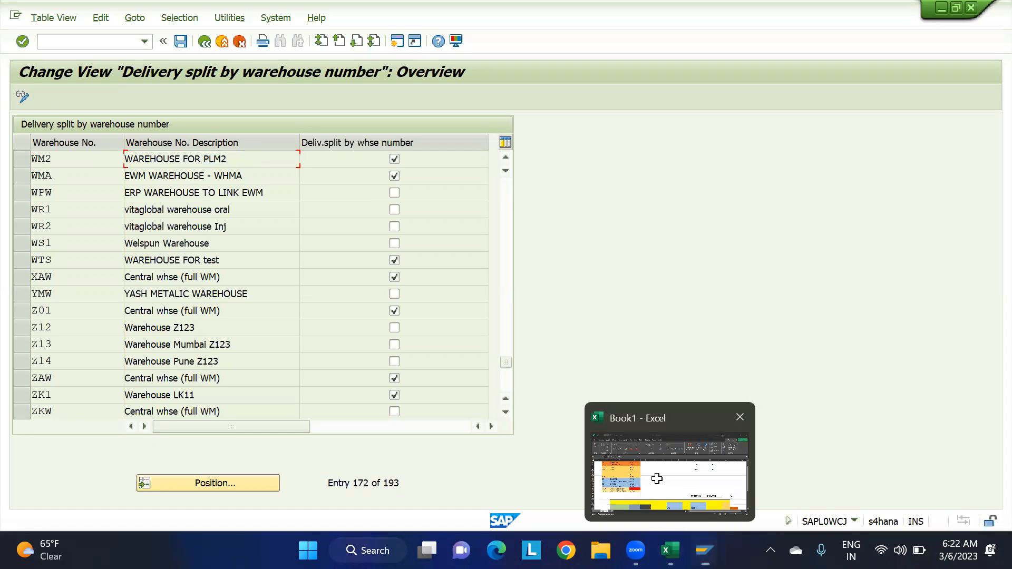
click(658, 477)
scroll(352, 289, up, 1)
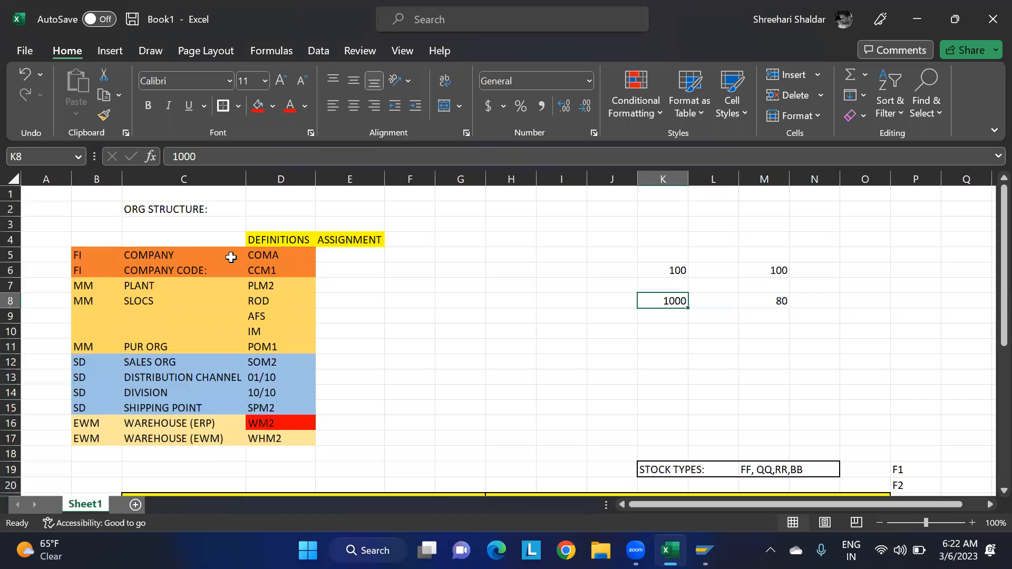
click(398, 330)
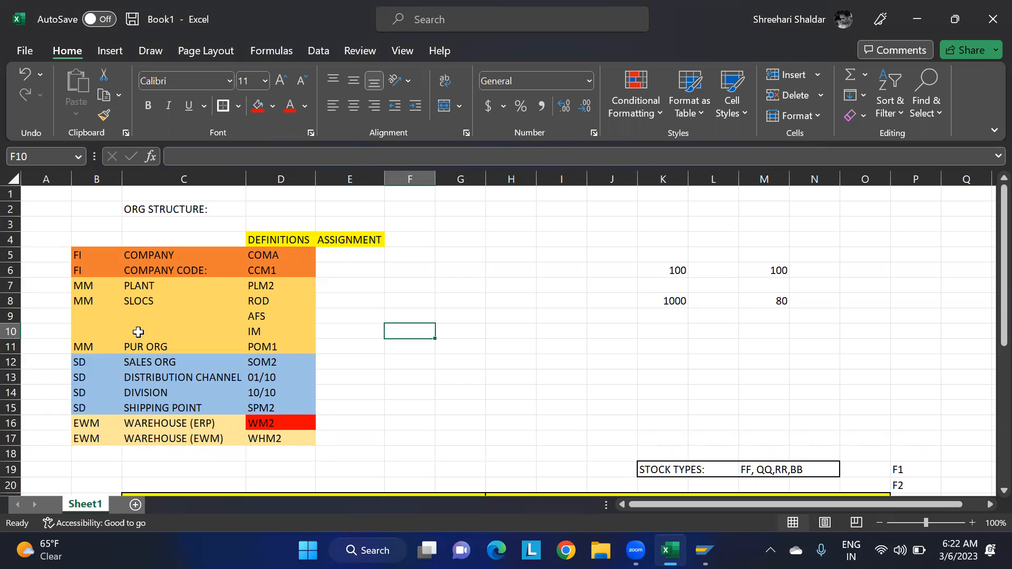
click(141, 285)
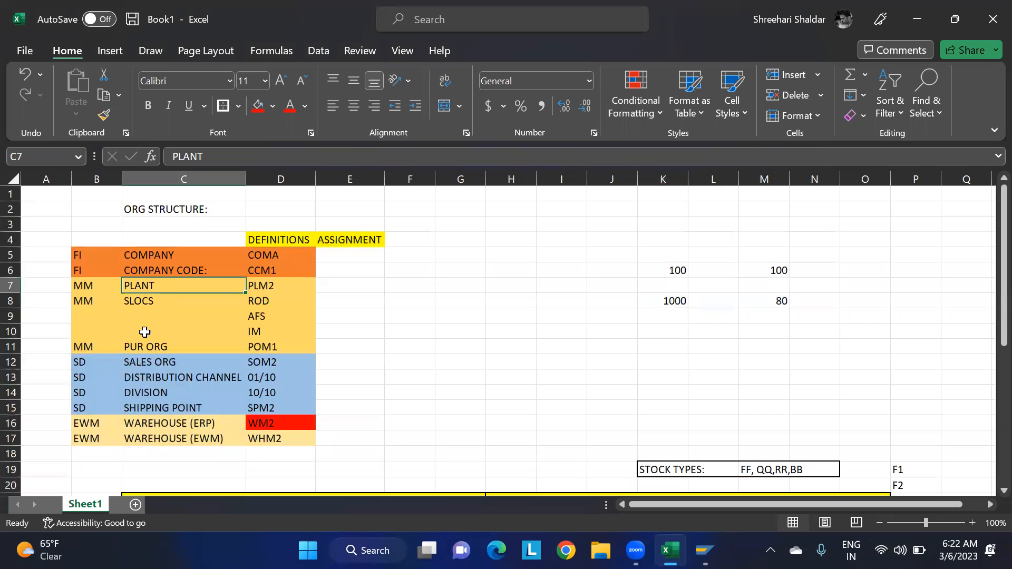
click(146, 408)
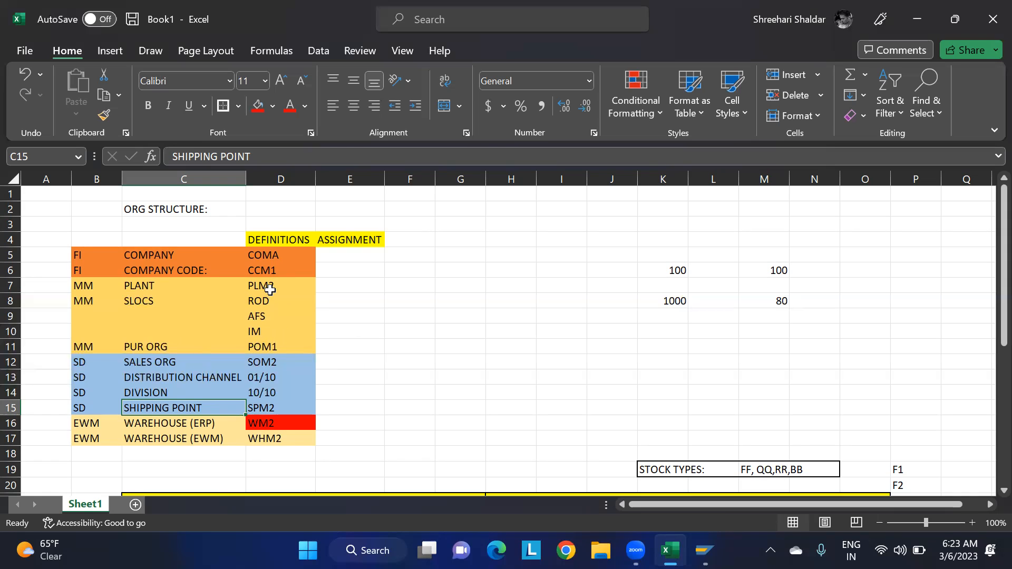
click(506, 209)
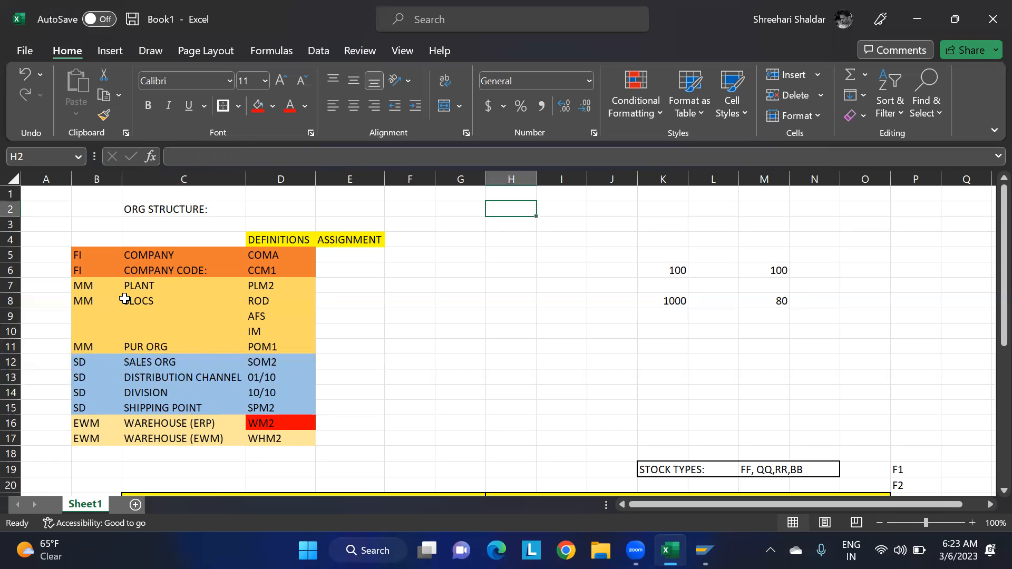
click(271, 288)
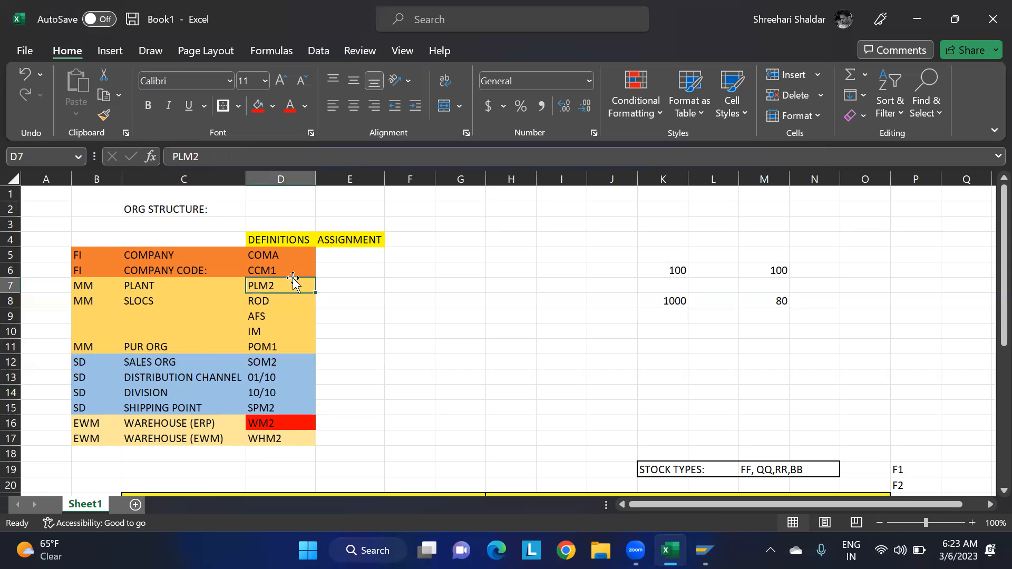
Enter 1000 in both H3 and H4 beside the org structure table.
click(513, 225)
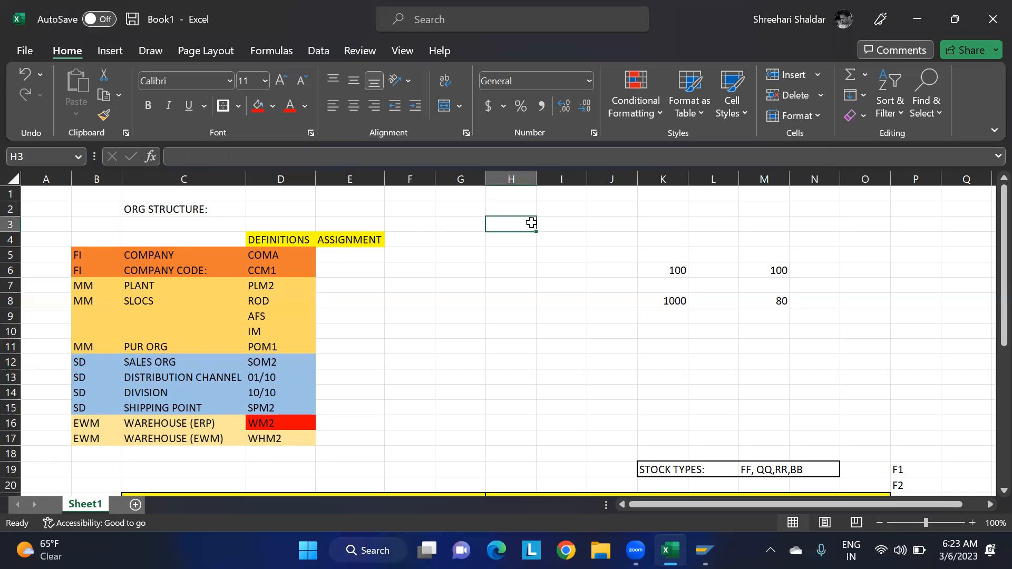
text(1000)
key(Return)
text(1000)
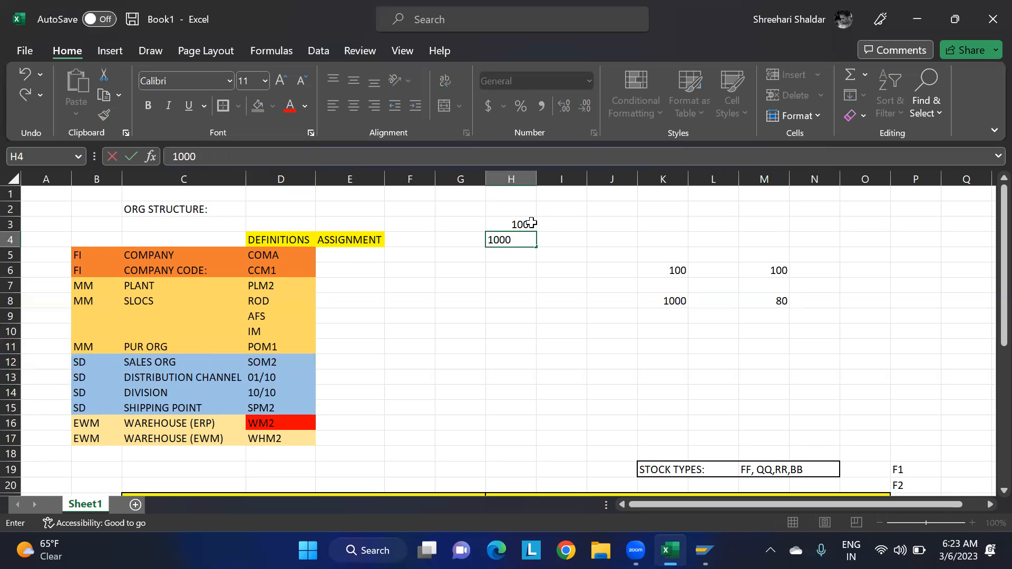
click(579, 343)
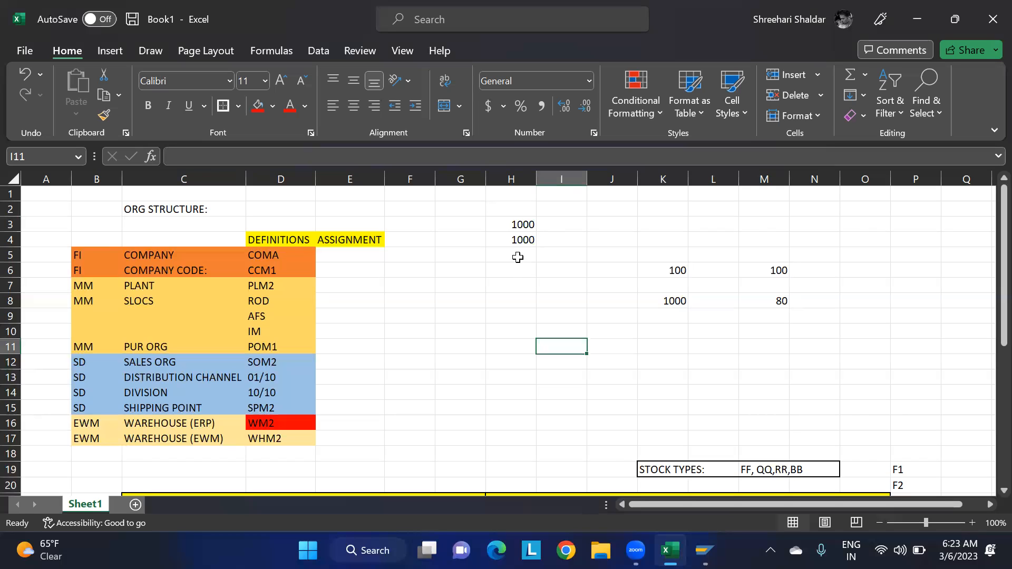
Compare the two example values in H3 and H4.
click(514, 225)
click(511, 243)
click(515, 224)
click(517, 240)
click(515, 224)
click(518, 241)
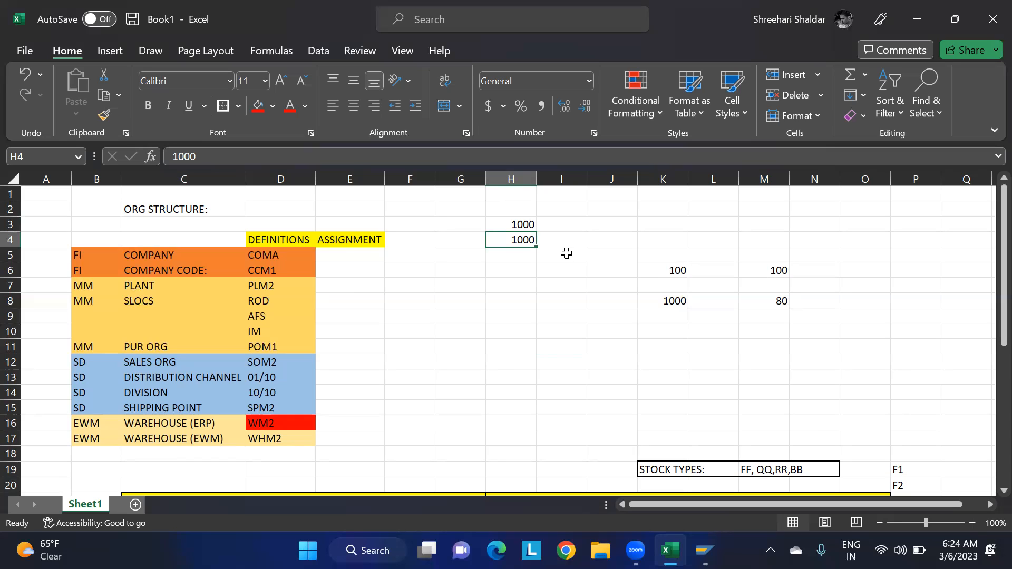
click(549, 288)
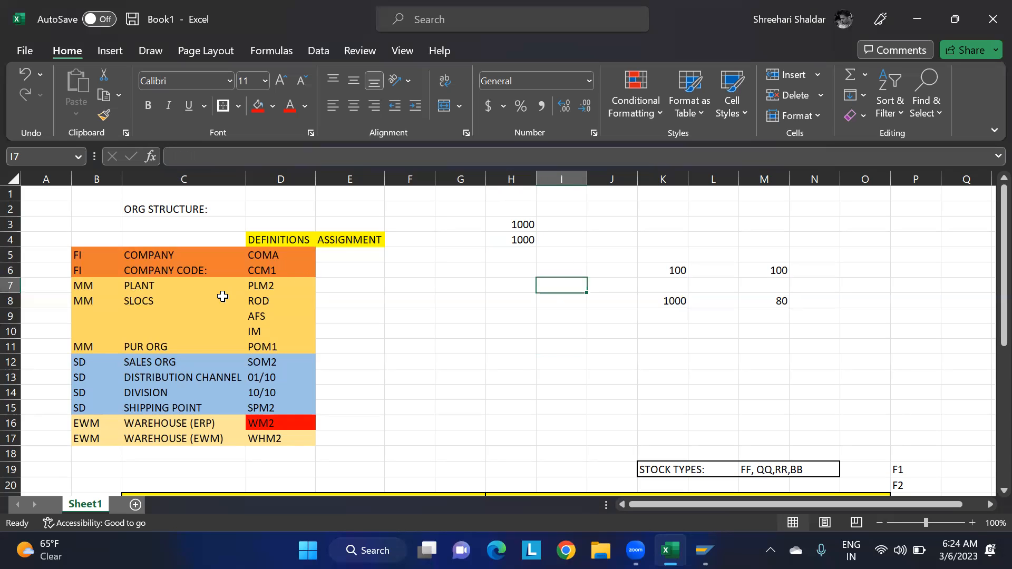
Review plant PLM2 against shipping point SPM2 in the definitions column, and bring up the SAP windows.
click(267, 286)
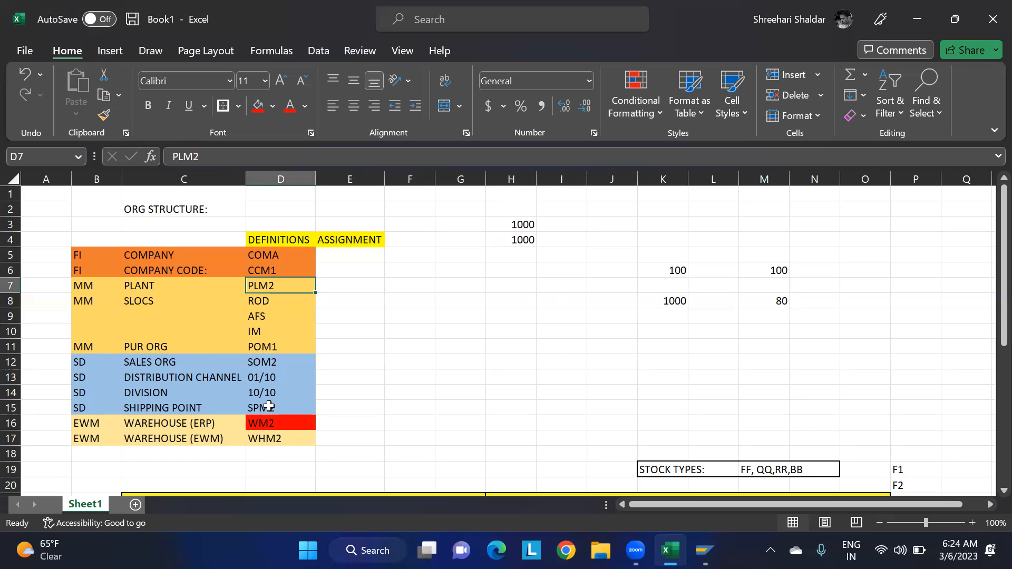
click(277, 405)
click(268, 288)
click(705, 551)
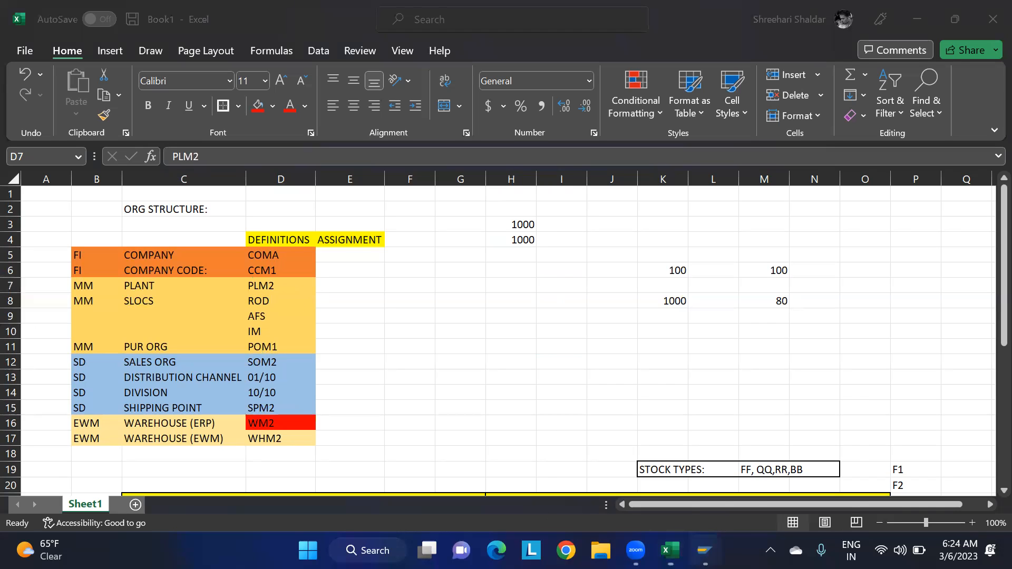
Switch to SAP, leave the delivery split view, and enter and copy the transaction code /n/sapapo/loc3.
click(740, 490)
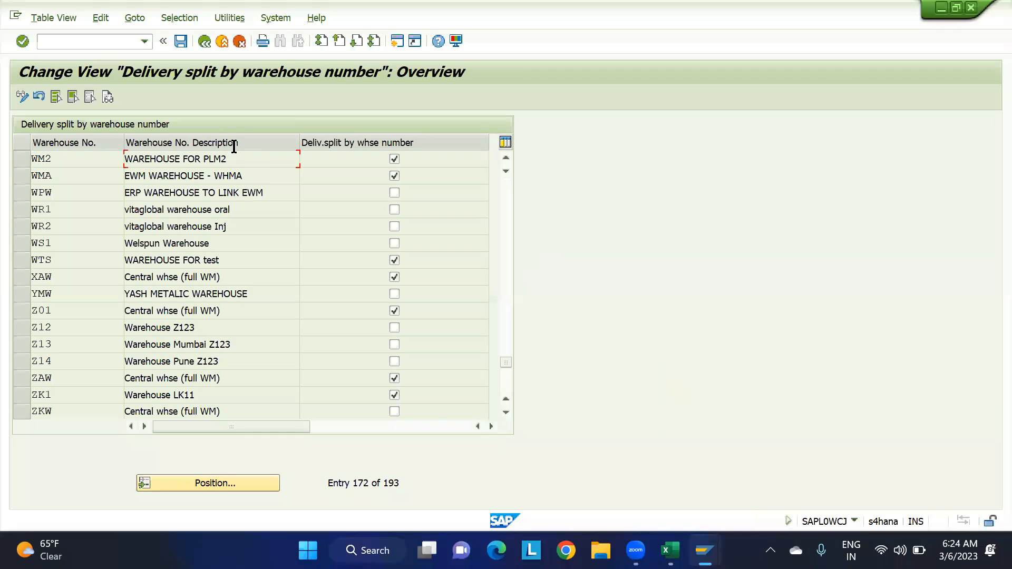
text(/n)
key(Return)
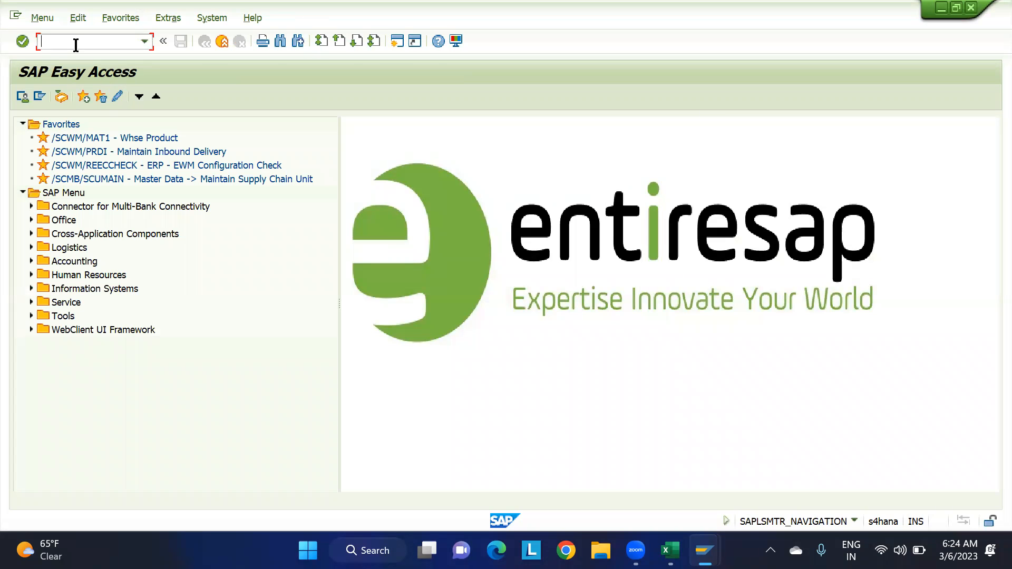
text(/n/sapapo/loc3)
drag(108, 42, 2, 40)
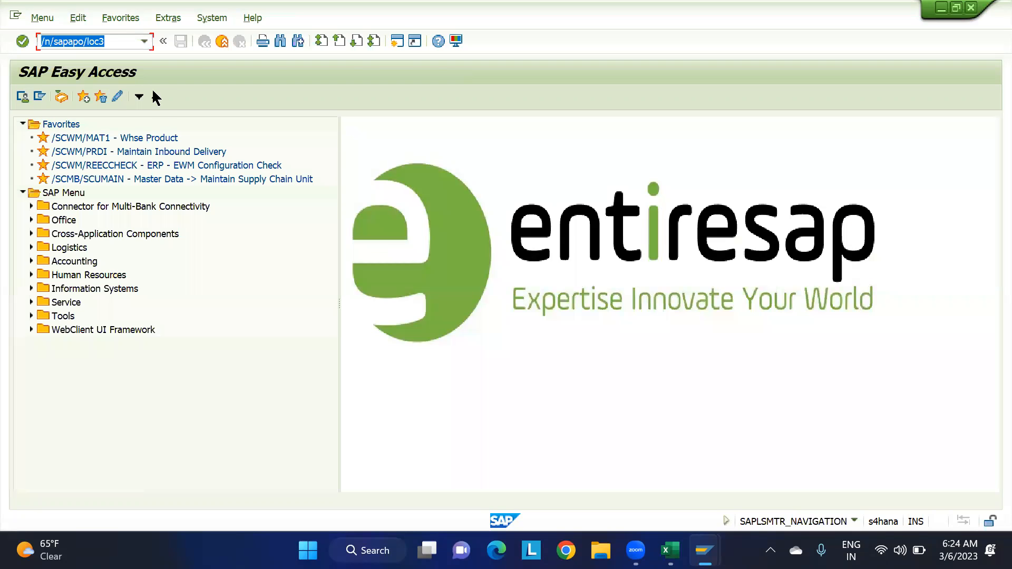
click(117, 42)
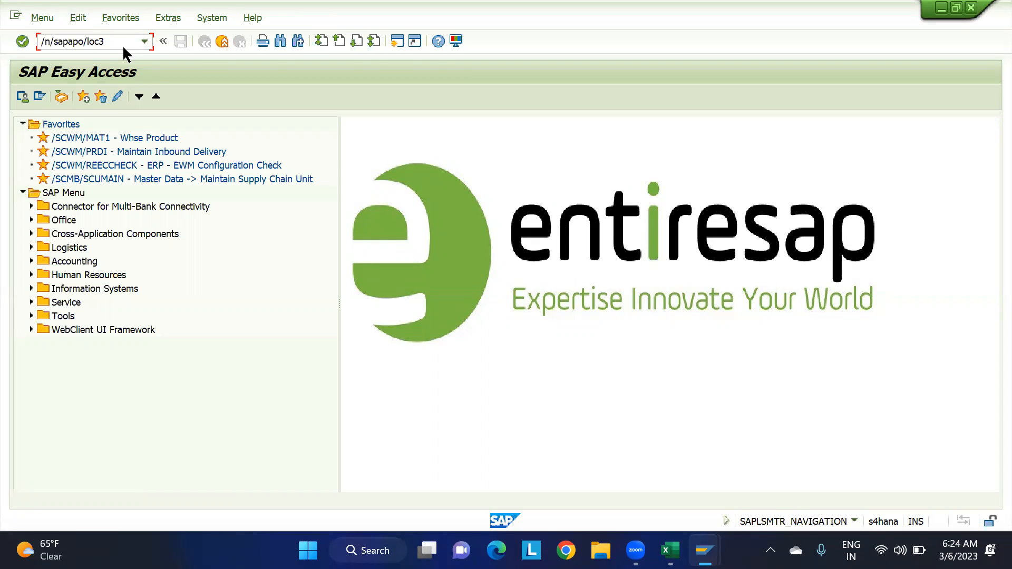
drag(121, 43, 45, 52)
key(ctrl+c)
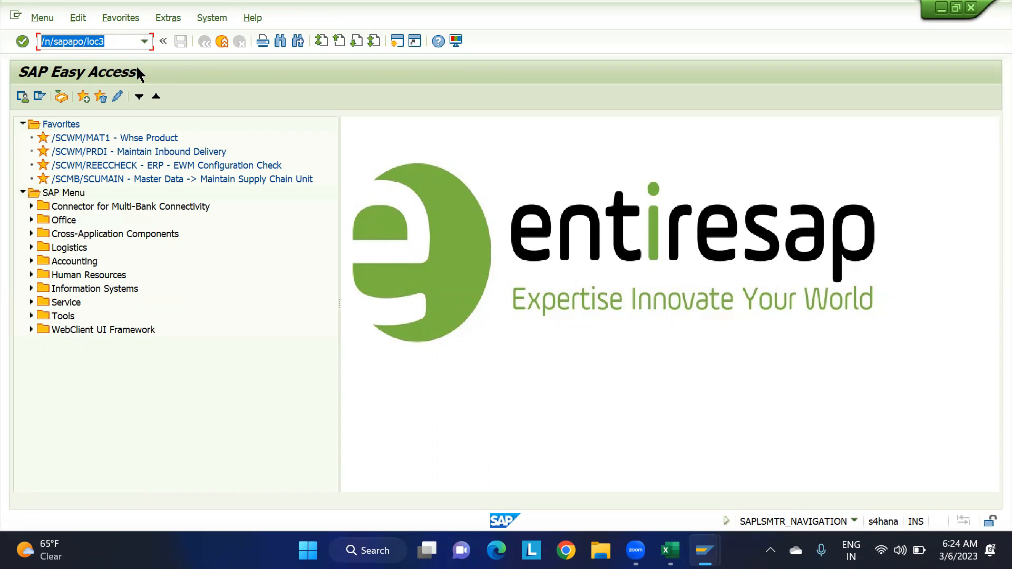
Switch to Excel and record "Location: /n/sapapo/loc3" in cell B41 below the warehouse layout.
click(670, 550)
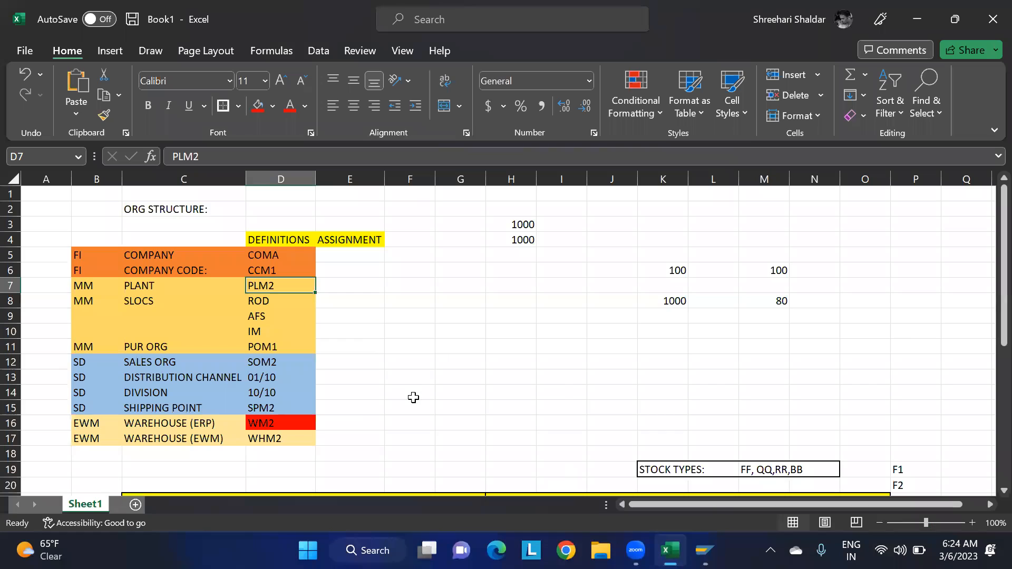
scroll(413, 398, down, 9)
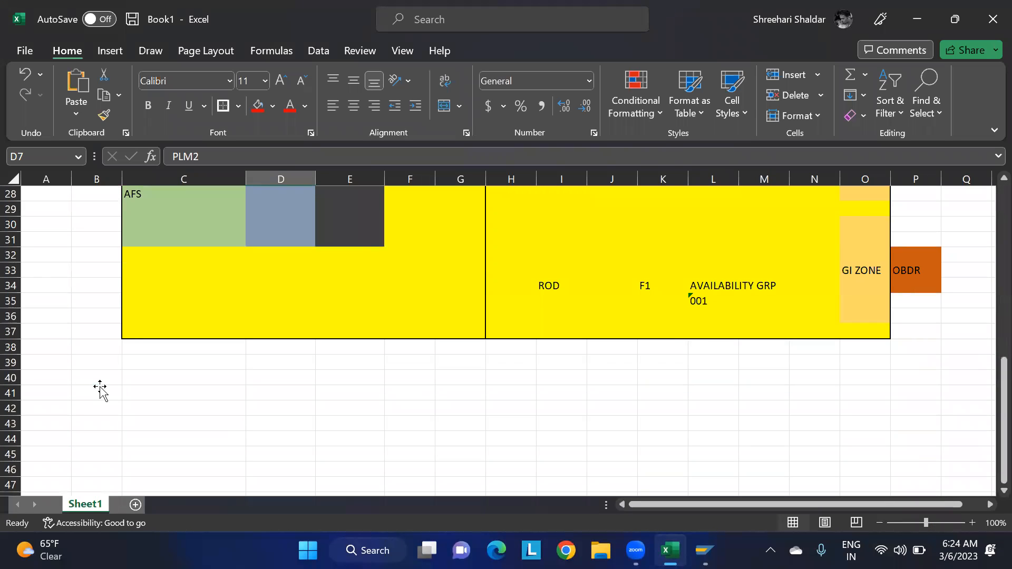
click(100, 391)
text(Locat)
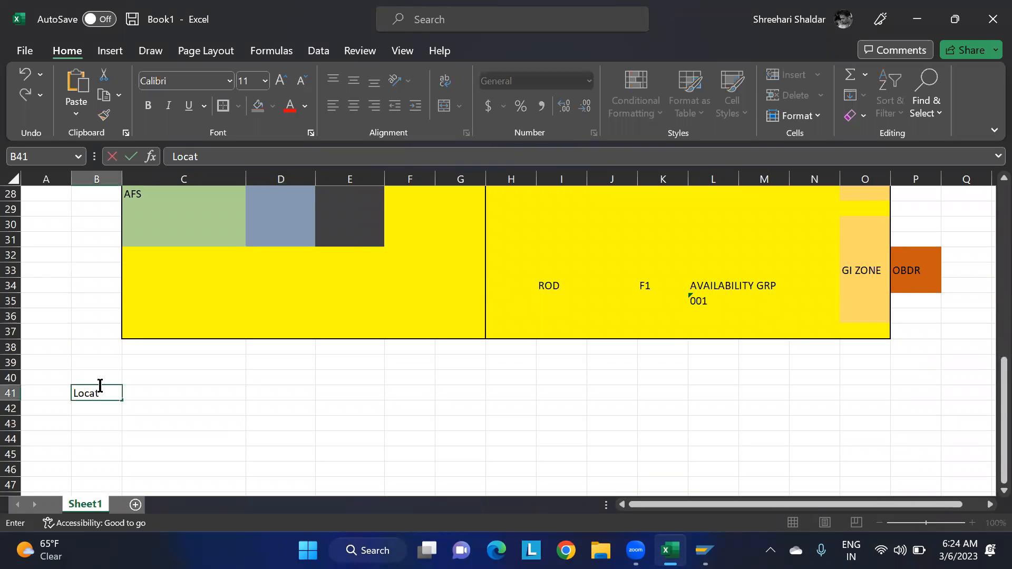
text(ion:)
key(ctrl+v)
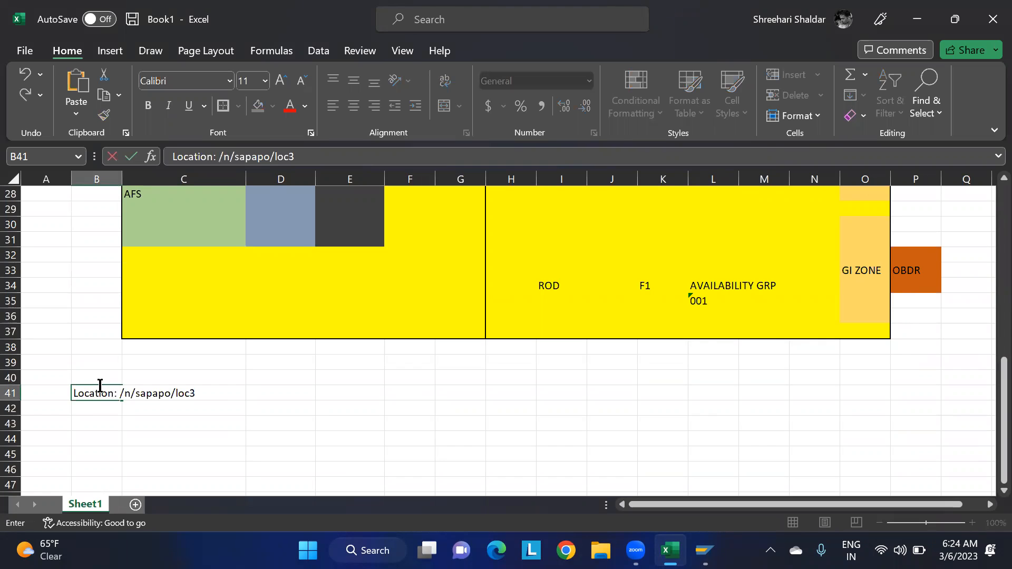
click(211, 449)
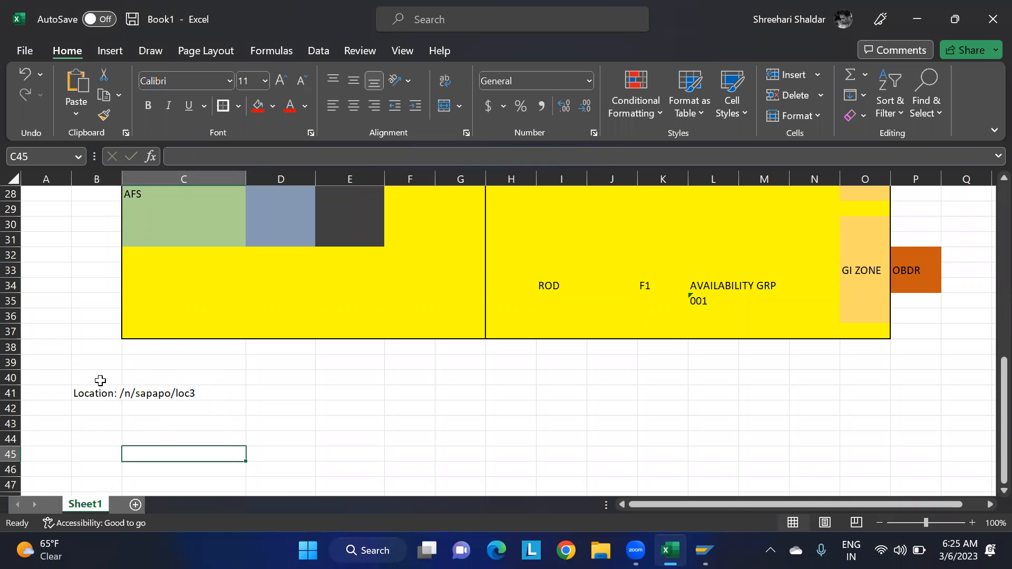
Return to SAP, run /n/sapapo/loc3, and try to display location PLM2.
key(alt+Tab)
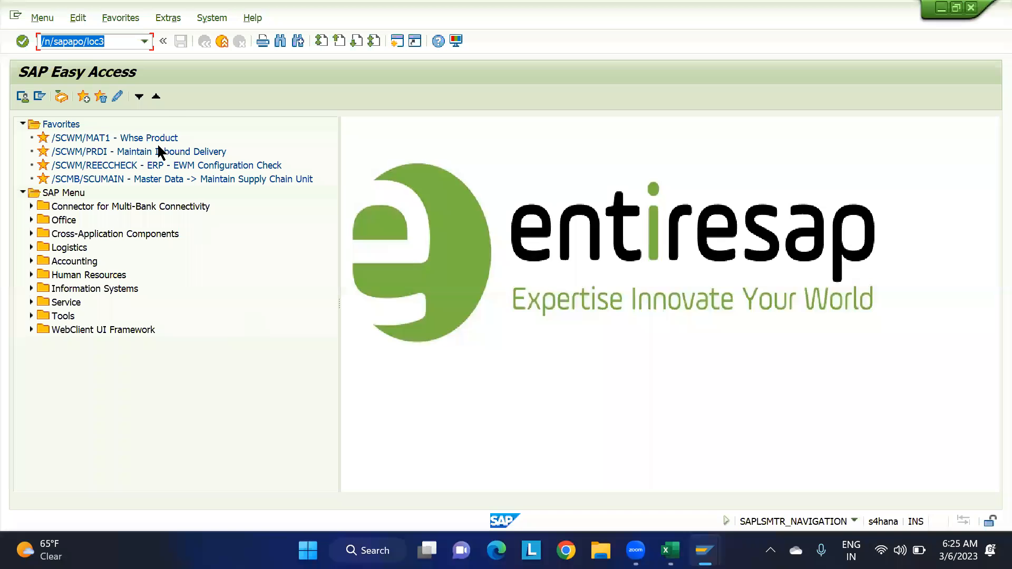
click(124, 44)
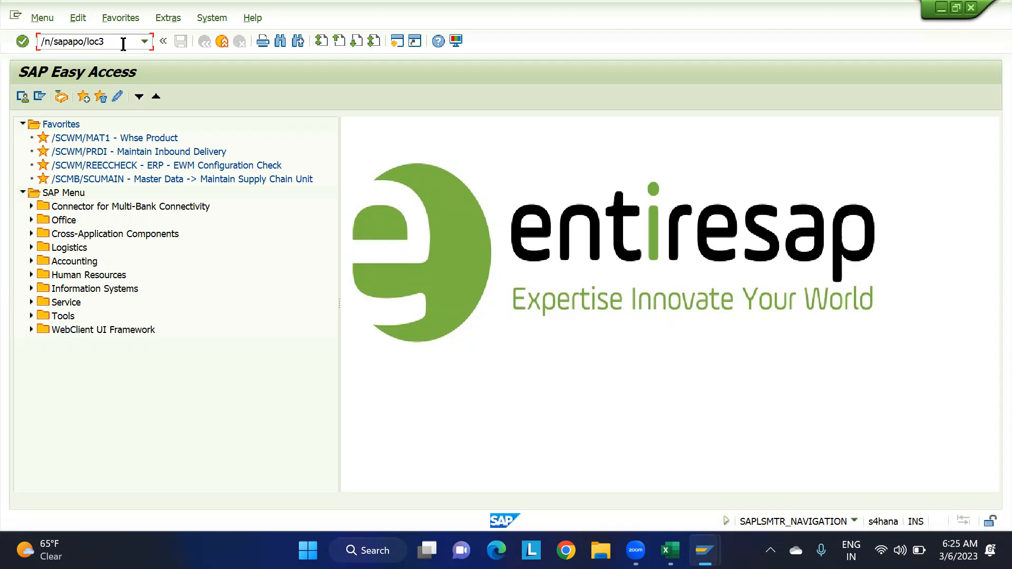
key(Return)
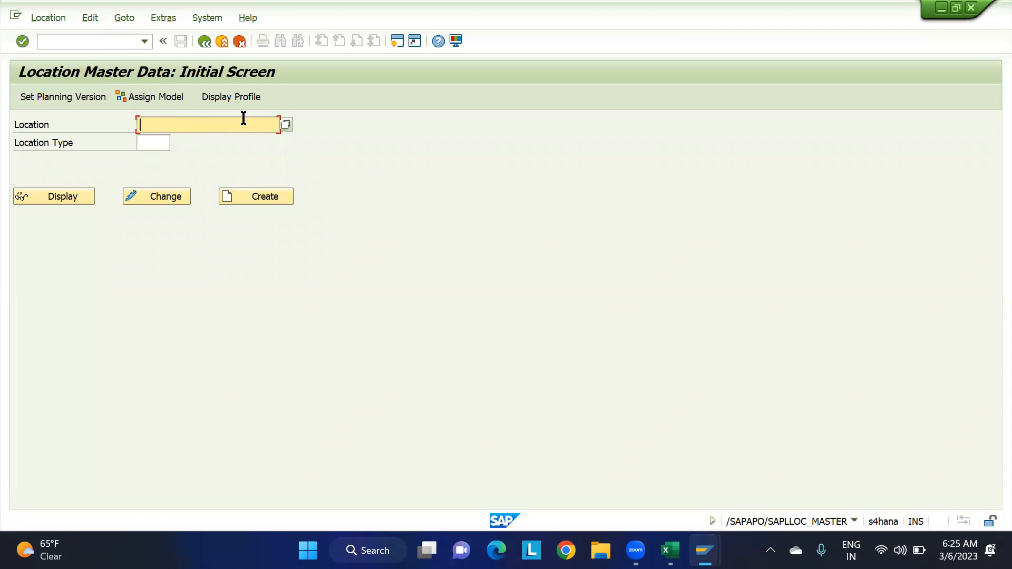
text(plm2)
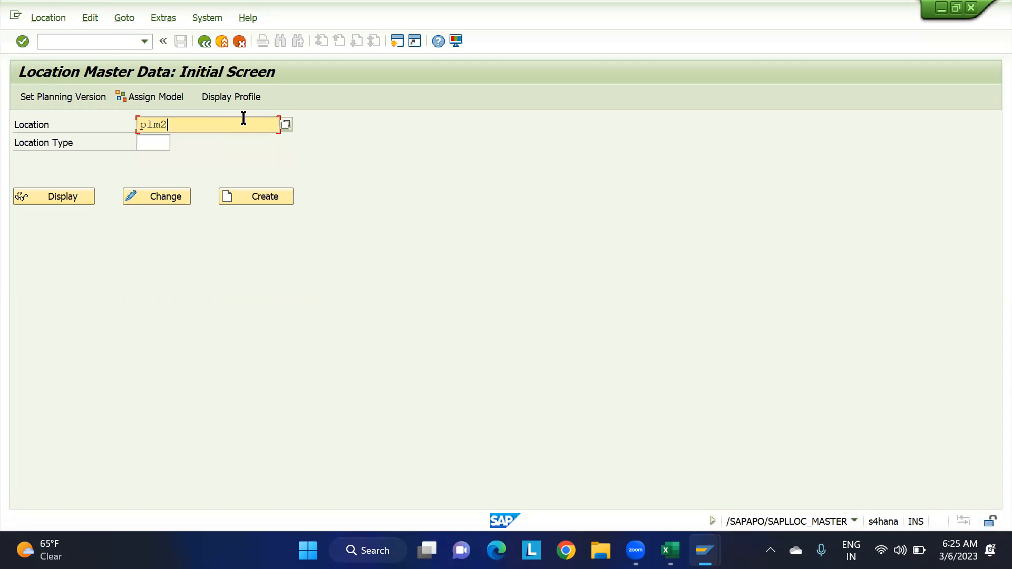
key(Return)
click(76, 196)
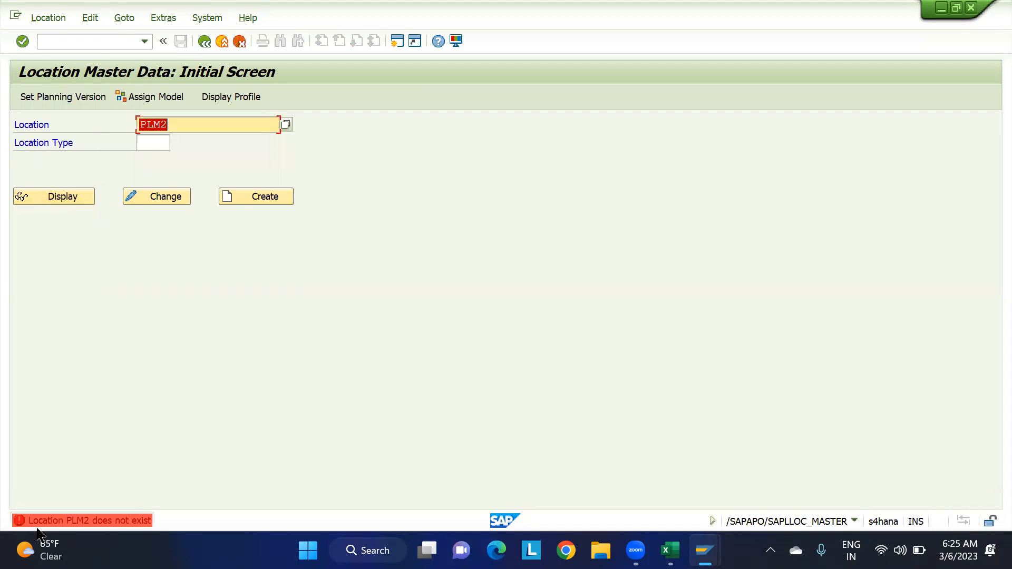
Examine the available location types, comparing 1001 Production Plant with 1003 Shipping Point, and close the list without choosing one.
click(152, 142)
click(176, 142)
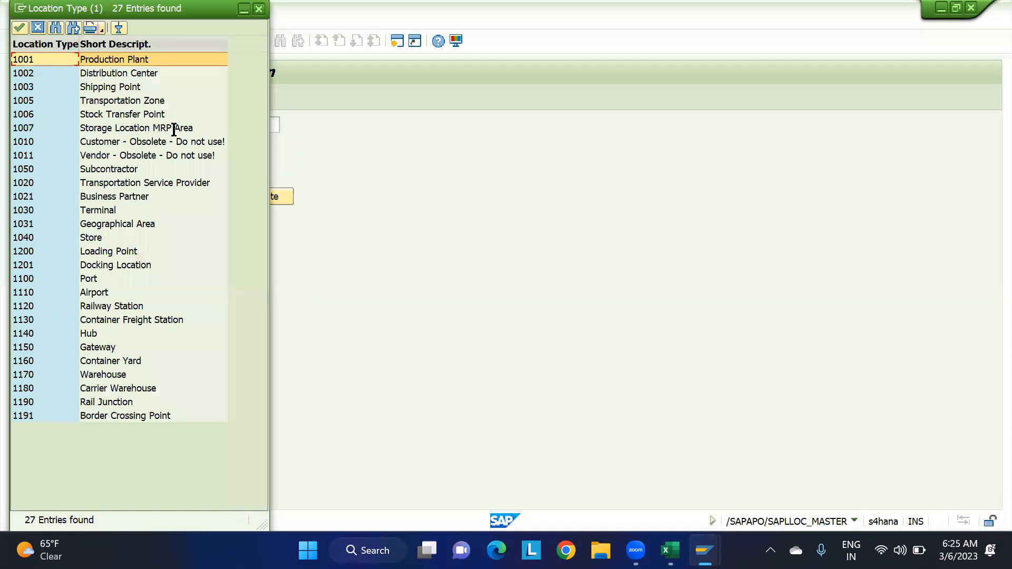
drag(142, 9, 564, 13)
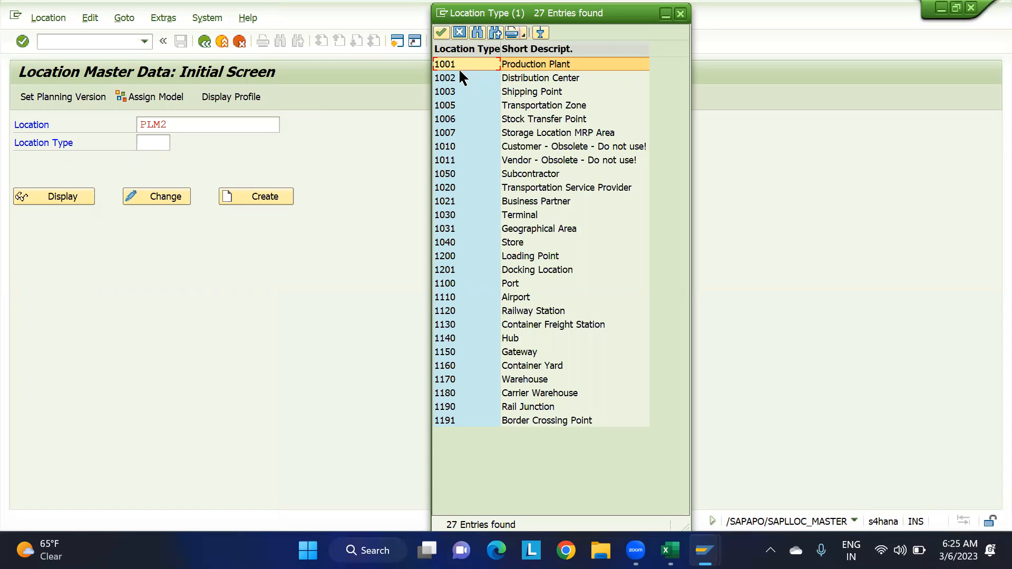
click(530, 76)
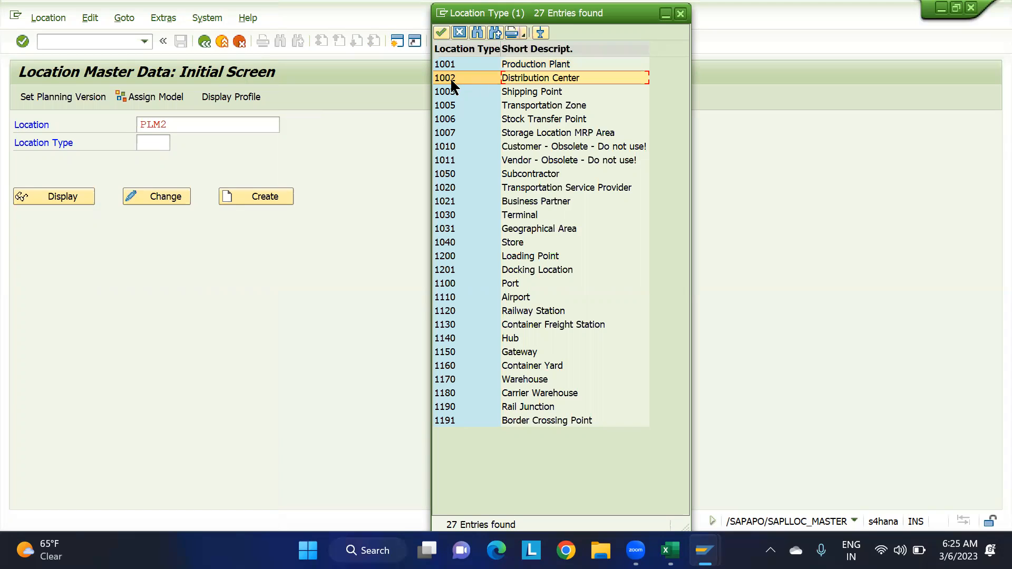
click(448, 66)
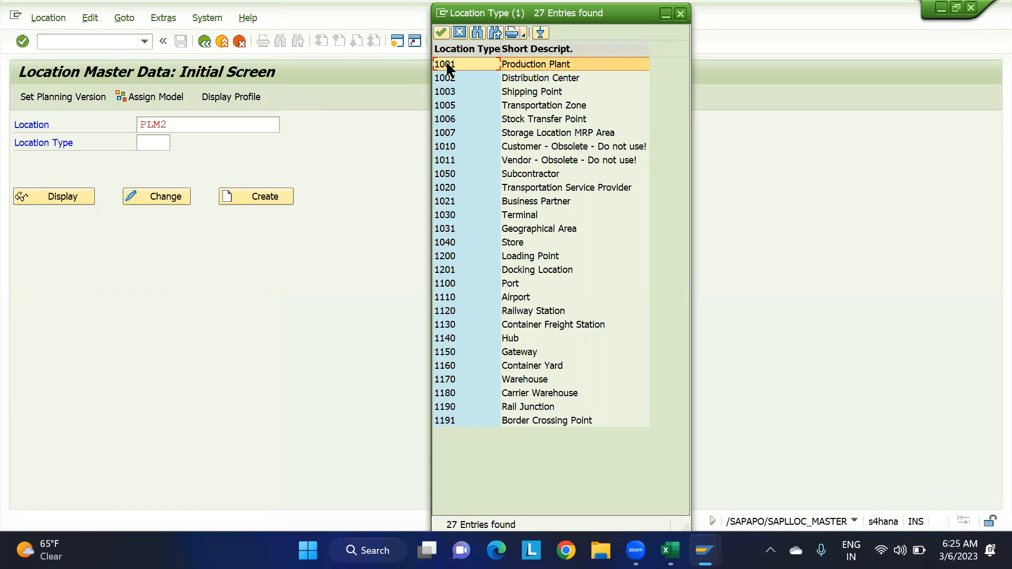
click(452, 94)
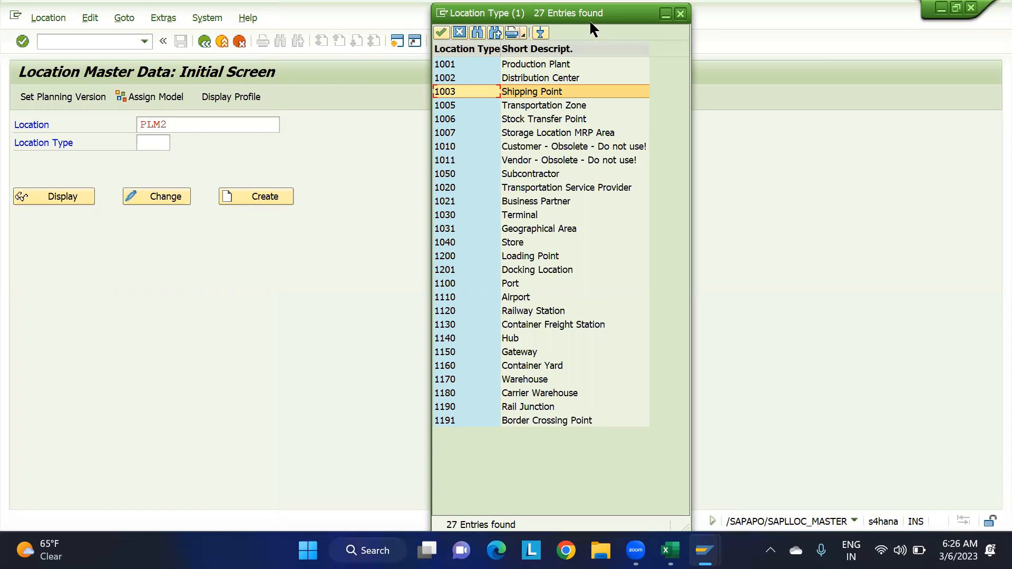
drag(590, 22, 595, 40)
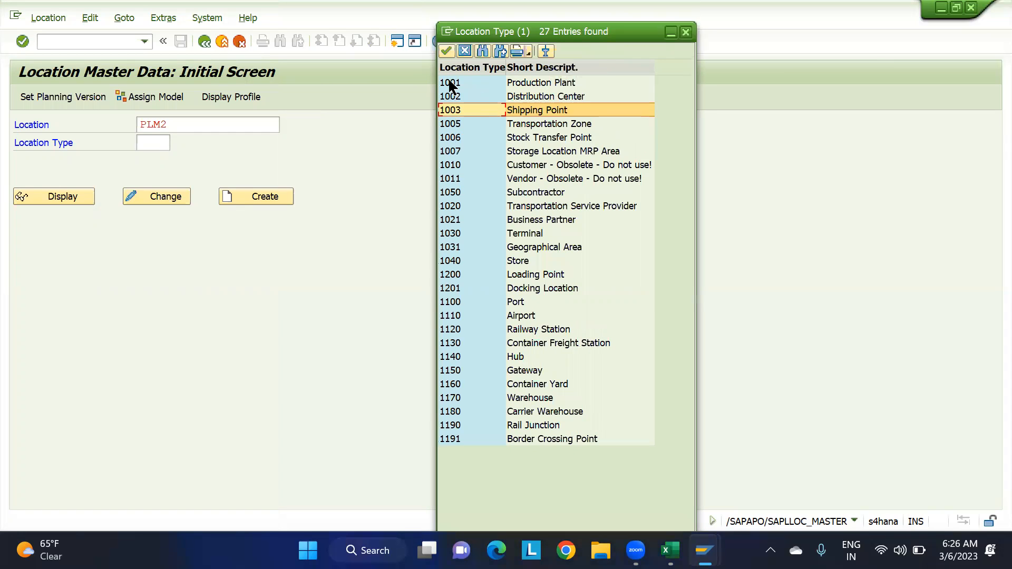
click(548, 83)
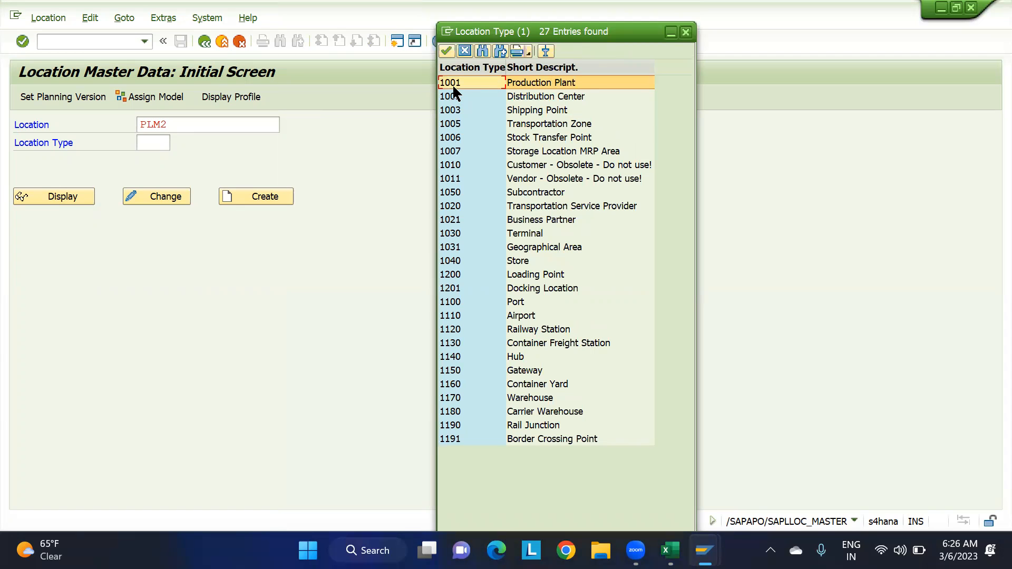
click(525, 112)
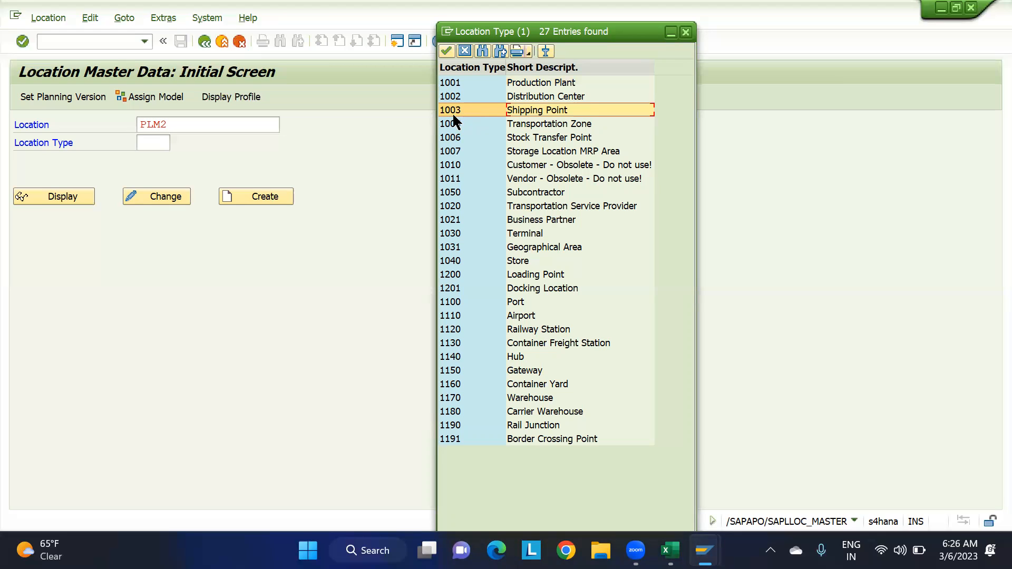
click(689, 34)
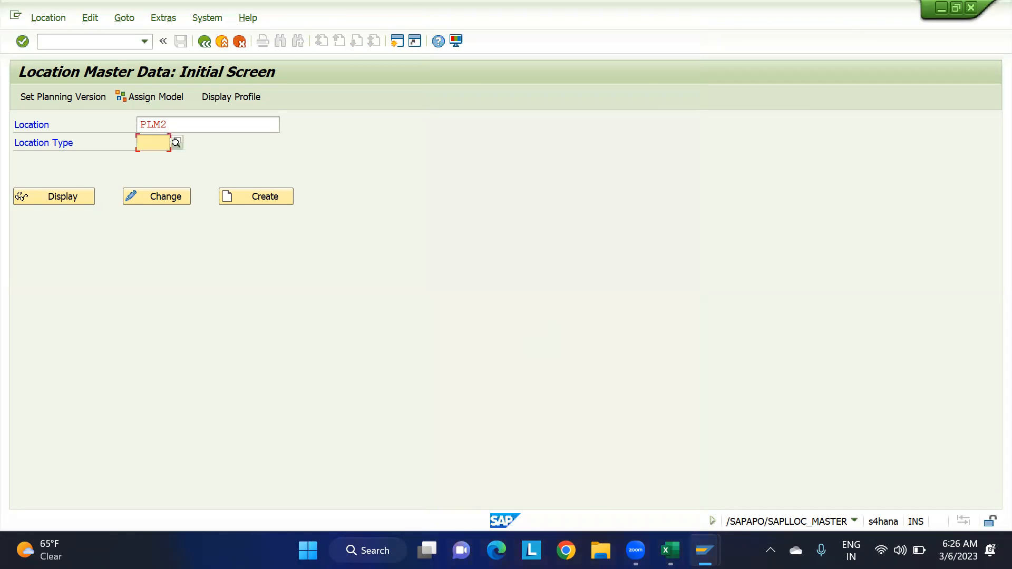
Switch to Excel and review shipping point SPM2 and plant PLM2 in the org structure table.
mouse_move(669, 550)
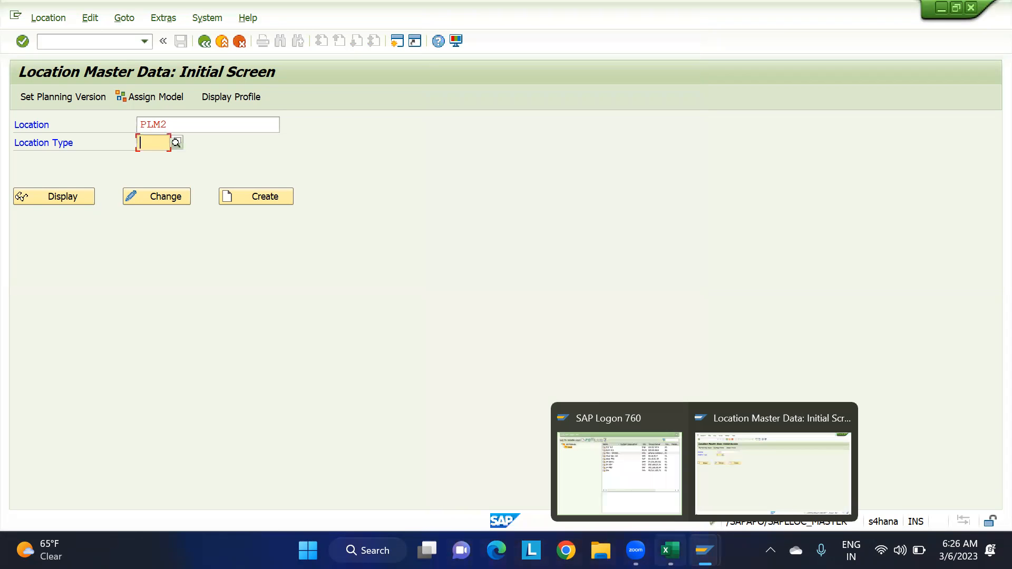
click(670, 550)
scroll(333, 295, up, 9)
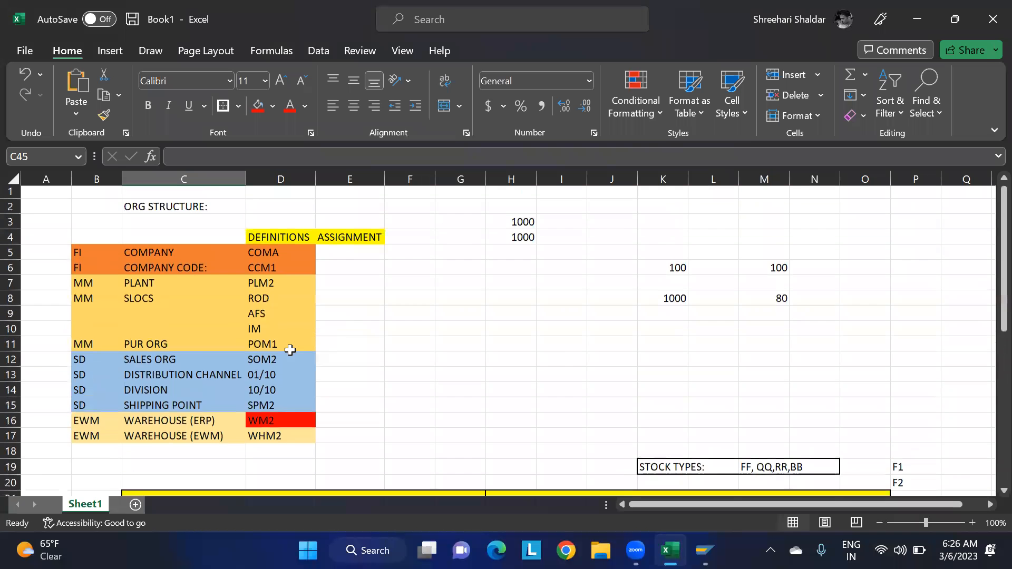
scroll(267, 392, down, 1)
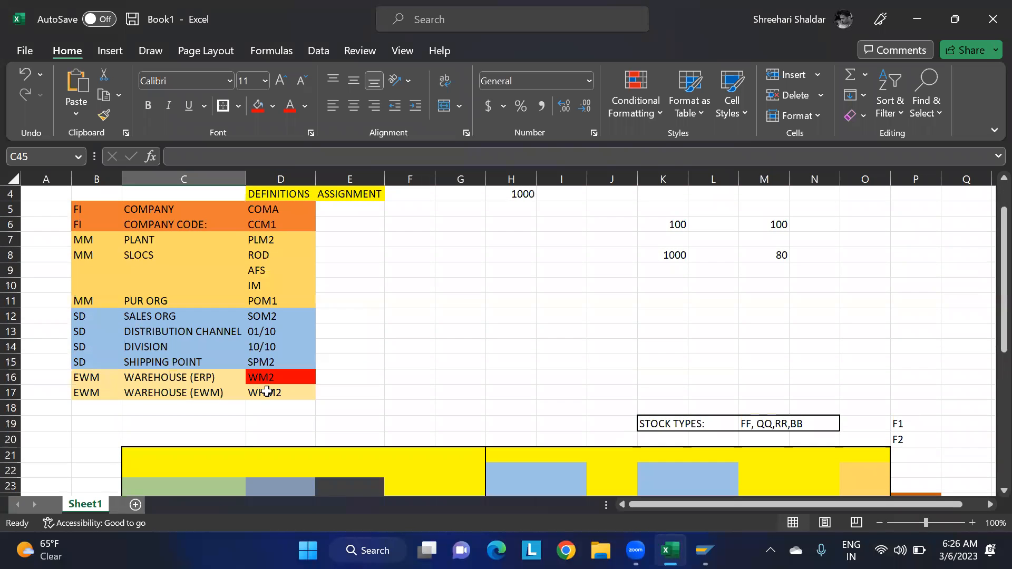
click(277, 363)
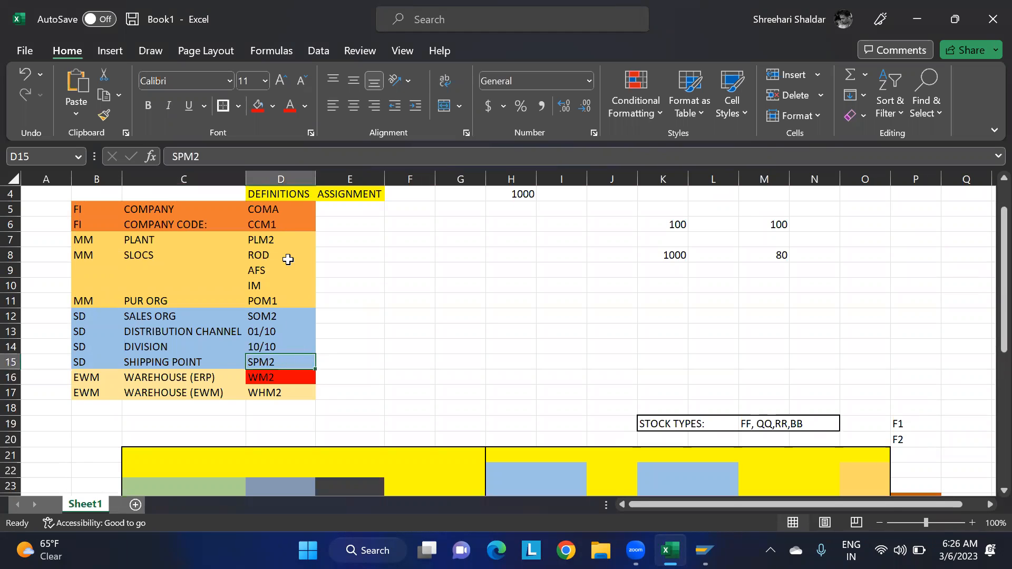
click(278, 242)
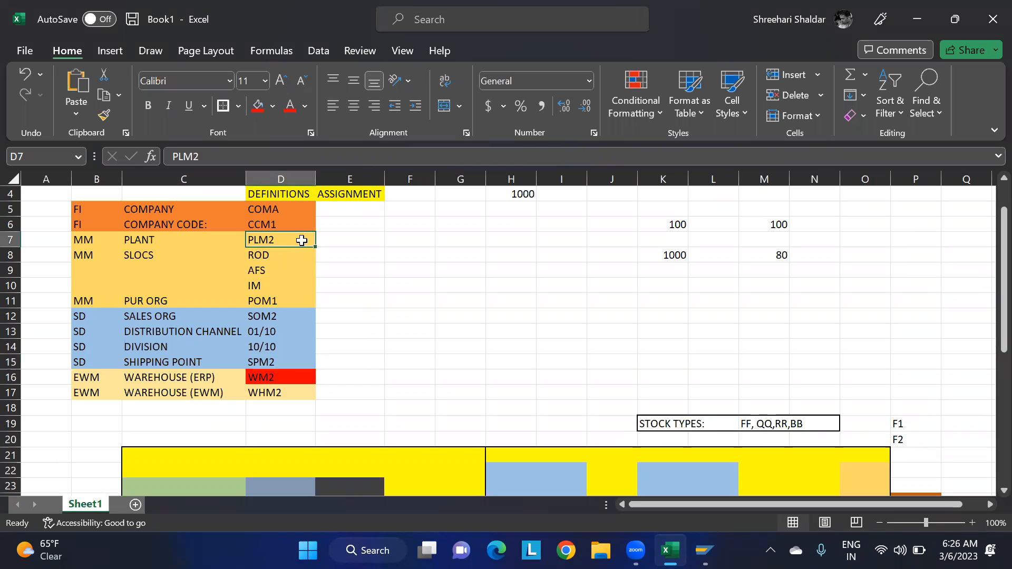
Switch to SAP, leave the location master data, and open the ABAP Editor with transaction se38.
mouse_move(703, 537)
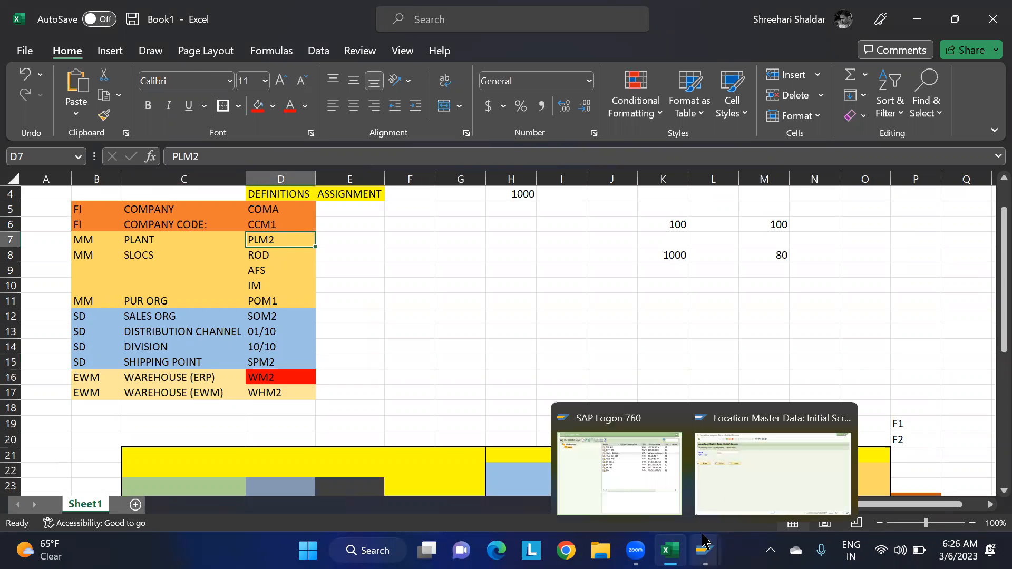
click(735, 486)
click(102, 42)
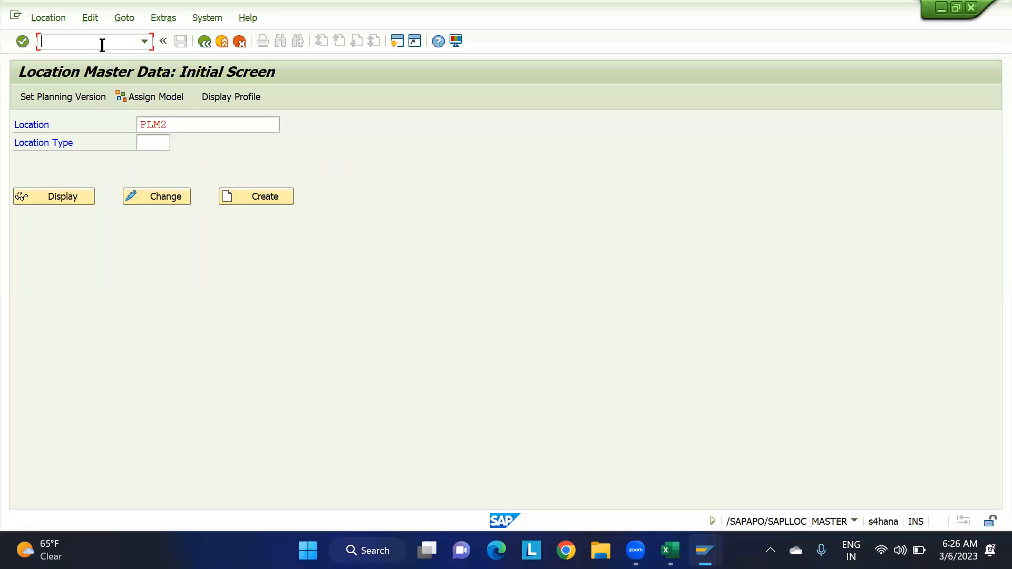
text(/n)
key(Return)
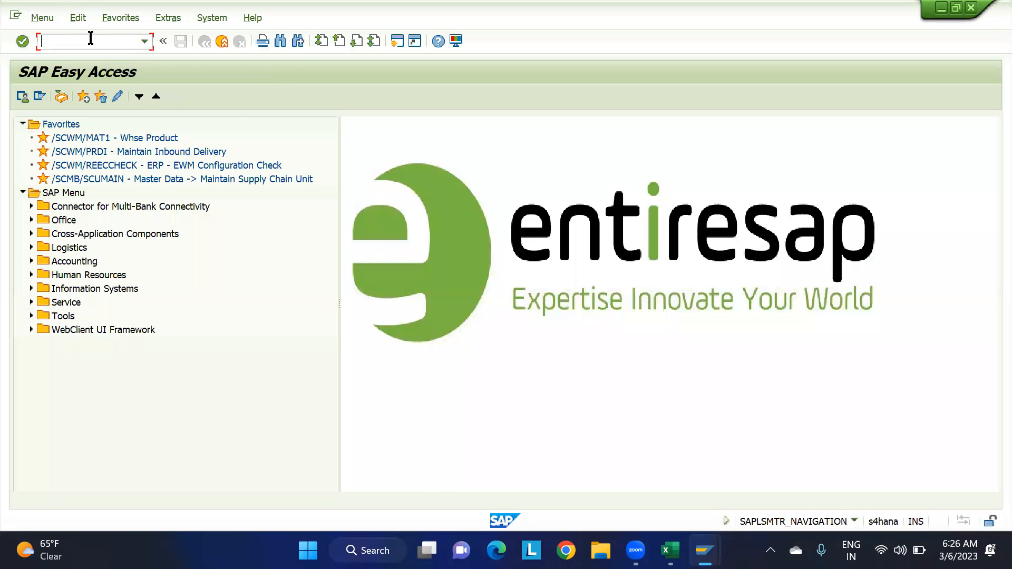
text(se38)
key(Return)
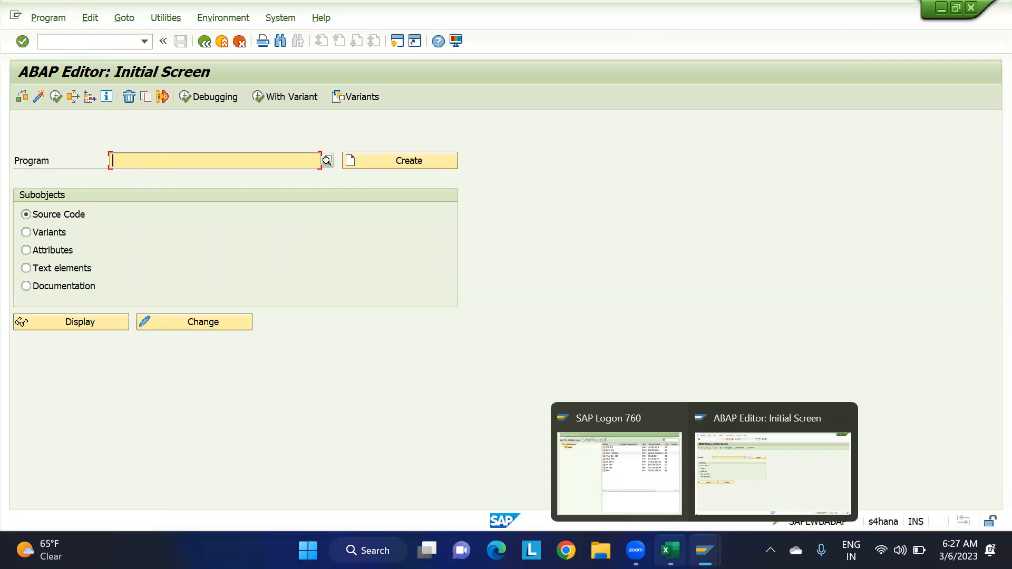
Switch to Excel and enter the program name /SAPAPO/CREATE_LOCATION in cell C43, below the location transaction note.
click(670, 551)
scroll(488, 361, down, 7)
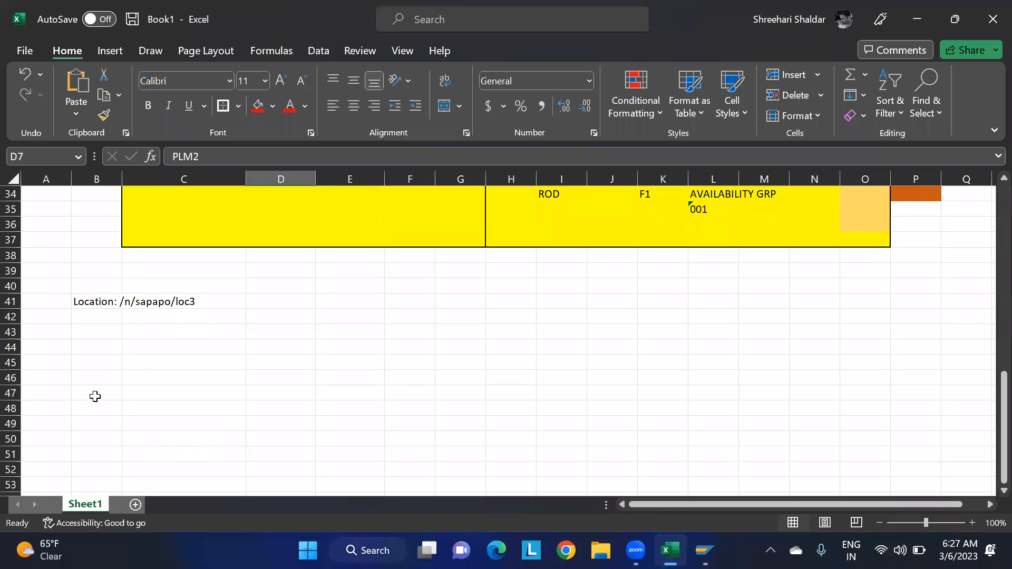
click(101, 336)
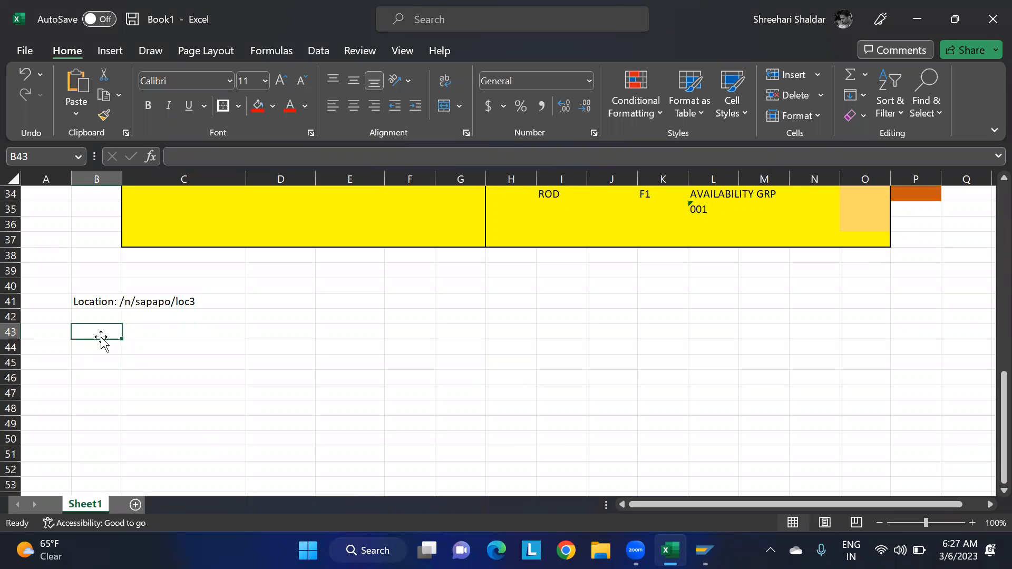
click(182, 328)
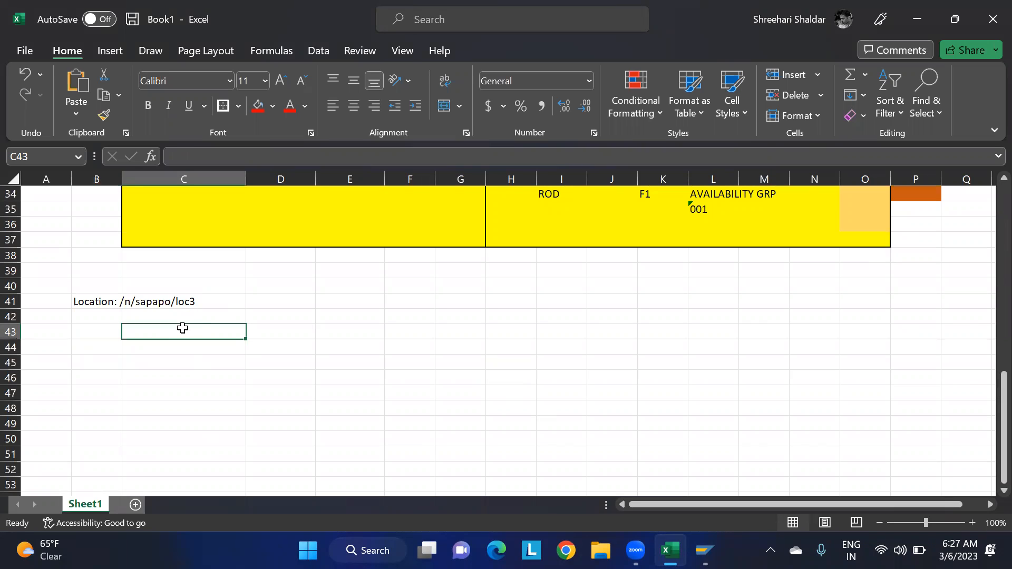
key(alt)
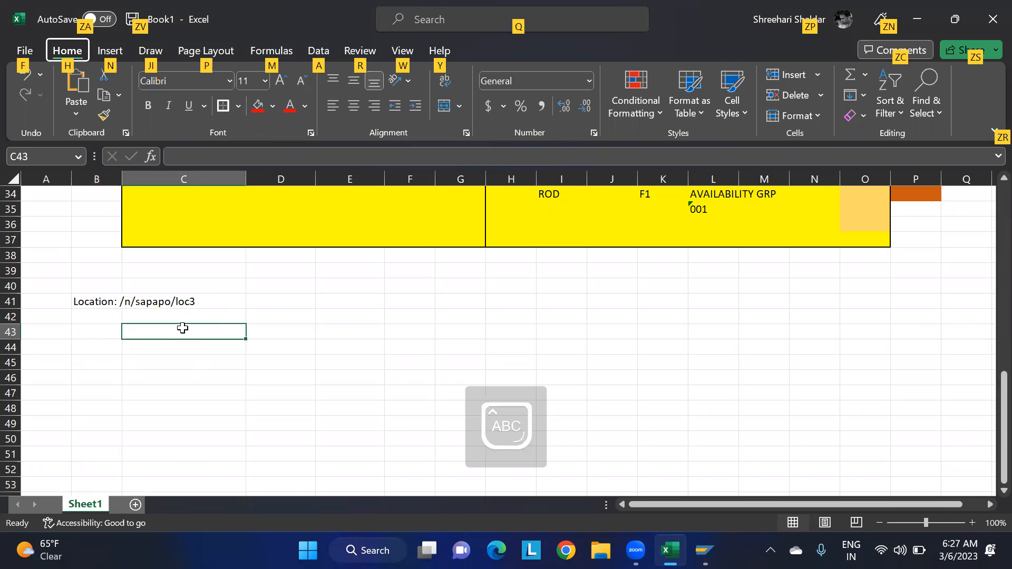
key(a)
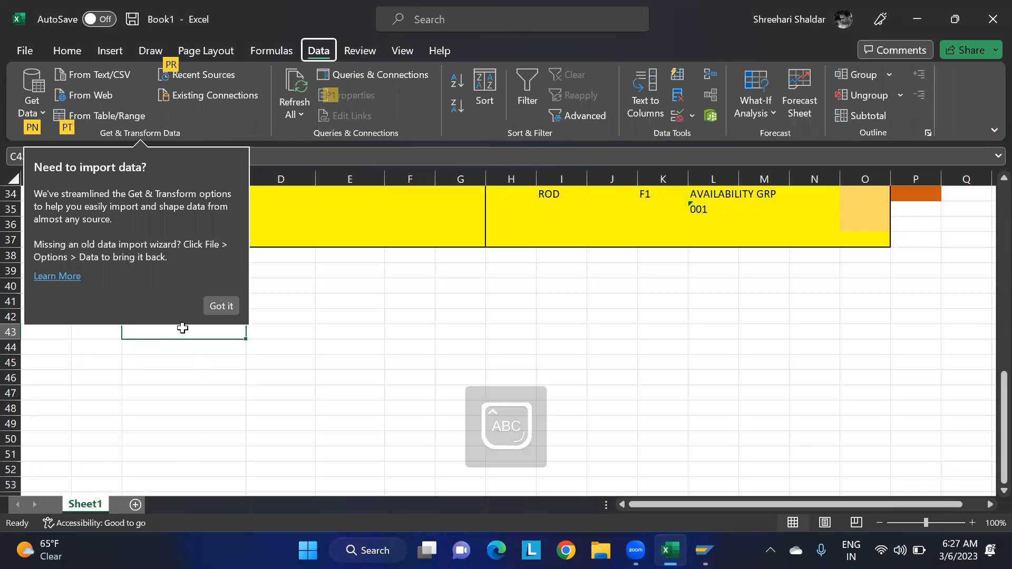
click(269, 420)
click(186, 340)
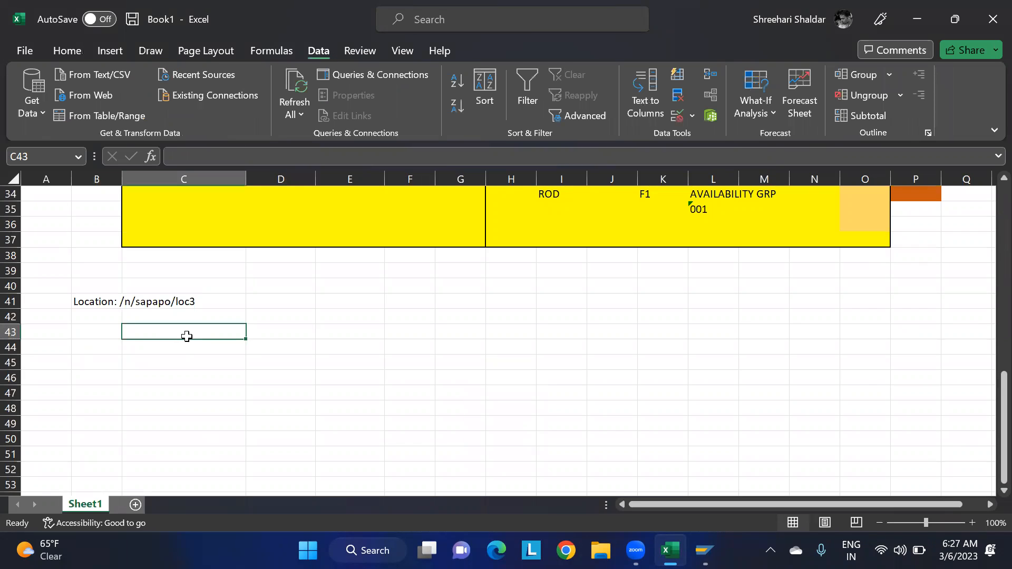
text('/SA)
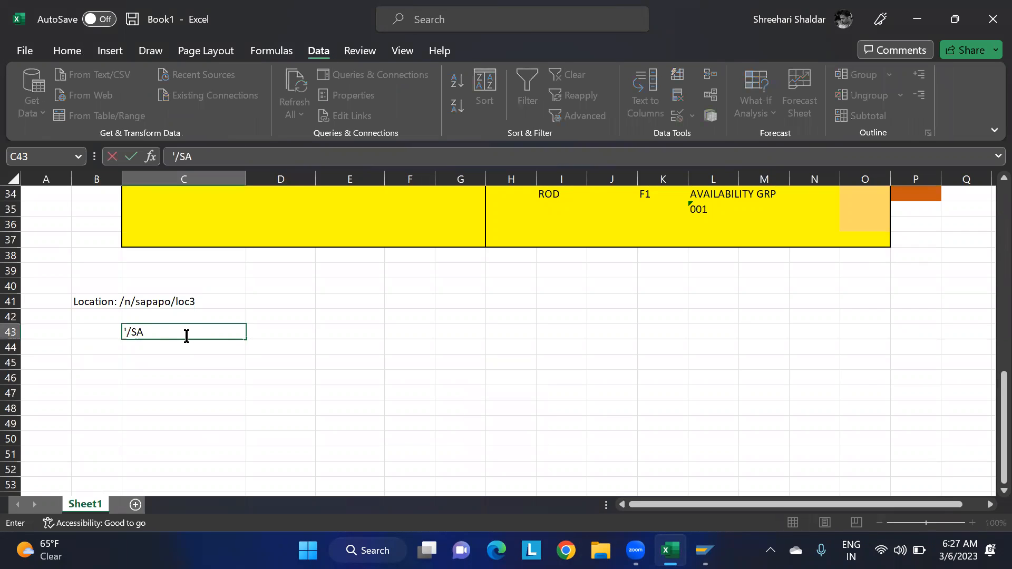
text(PAPO/CREATE_)
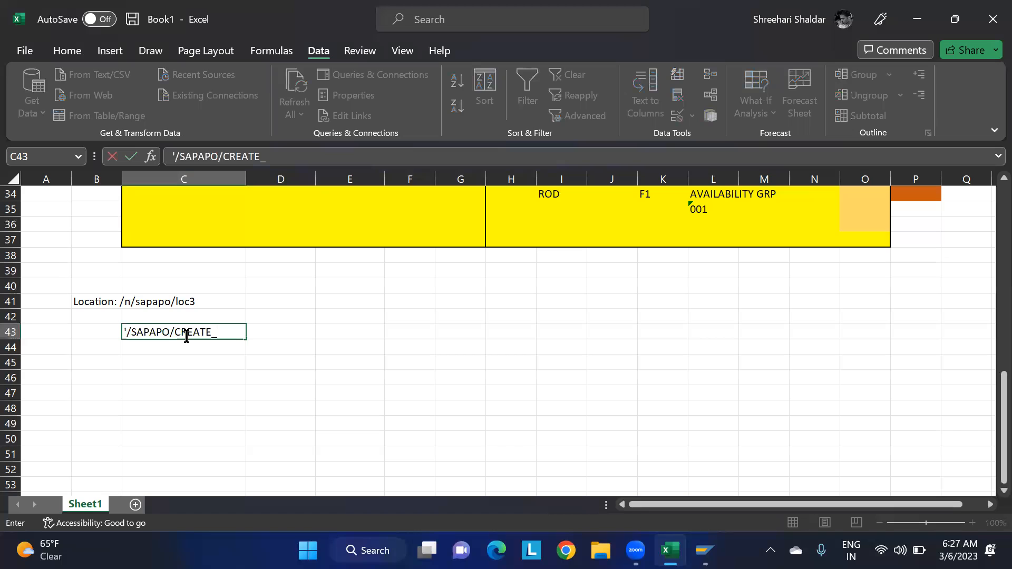
text(LOCATION)
key(Return)
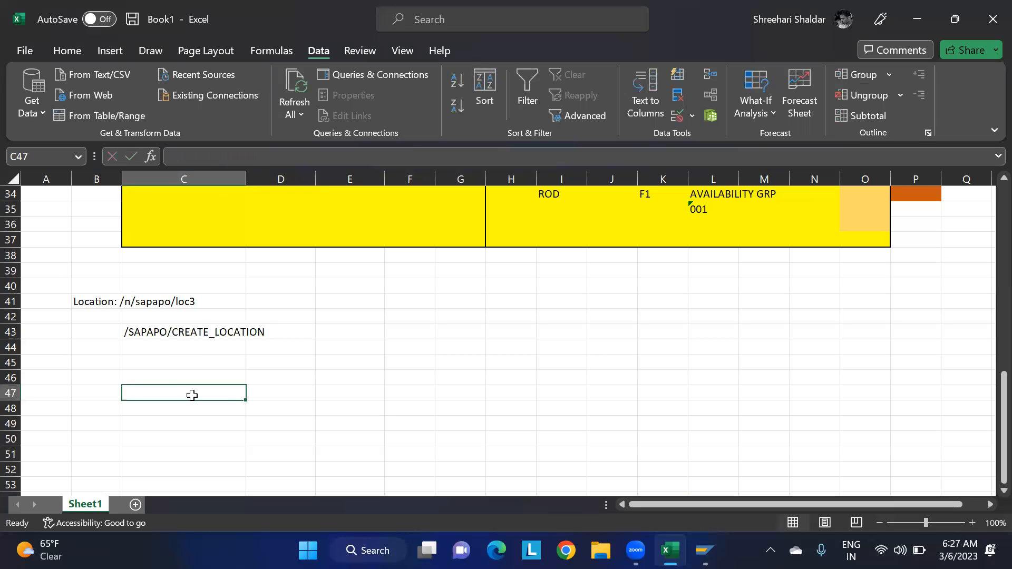
Copy the program name from cell C43, switch to SAP, and execute /SAPAPO/CREATE_LOCATION from the ABAP Editor.
click(176, 334)
drag(318, 156, 176, 158)
key(ctrl+c)
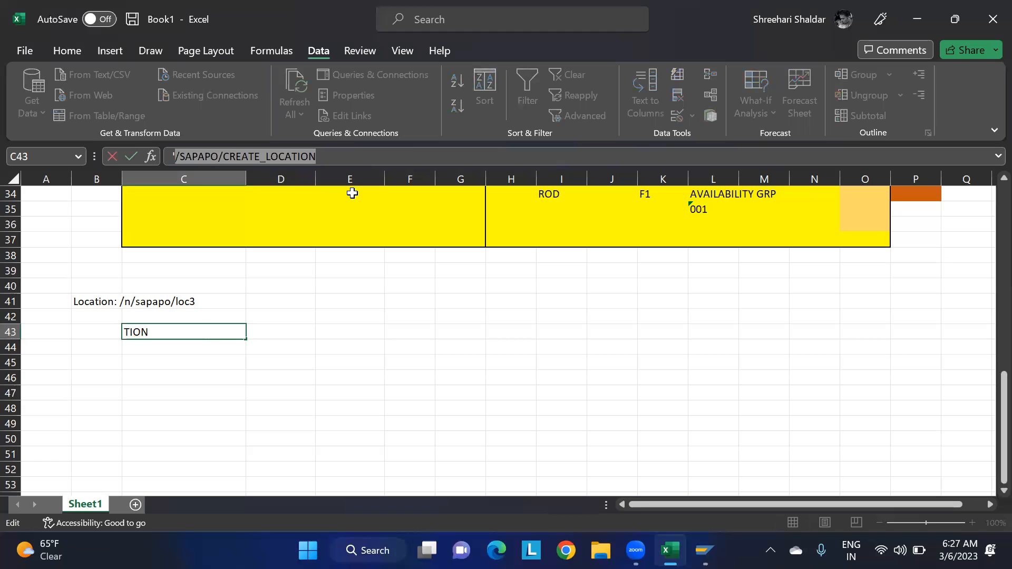
click(375, 345)
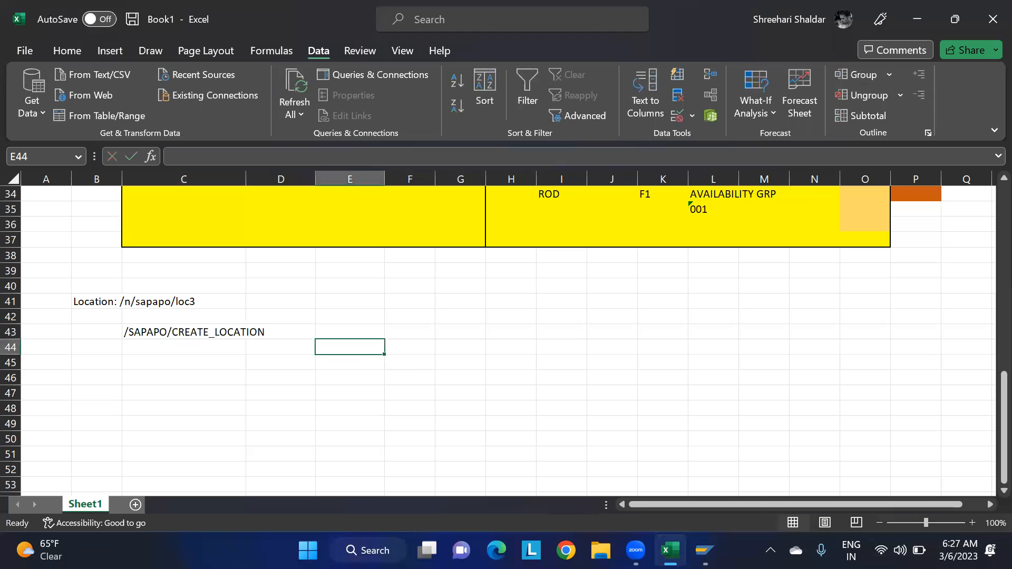
mouse_move(706, 550)
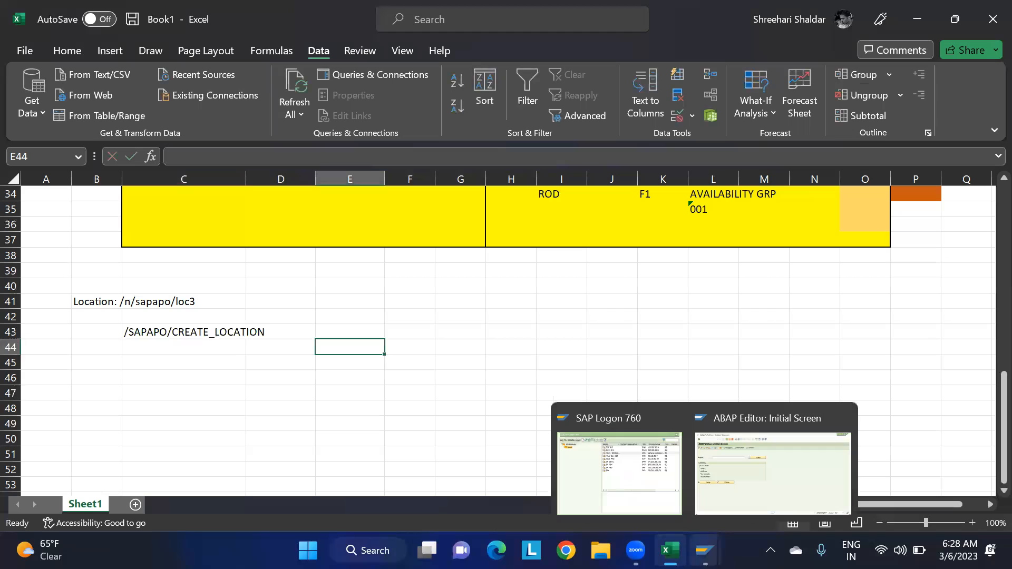
click(733, 482)
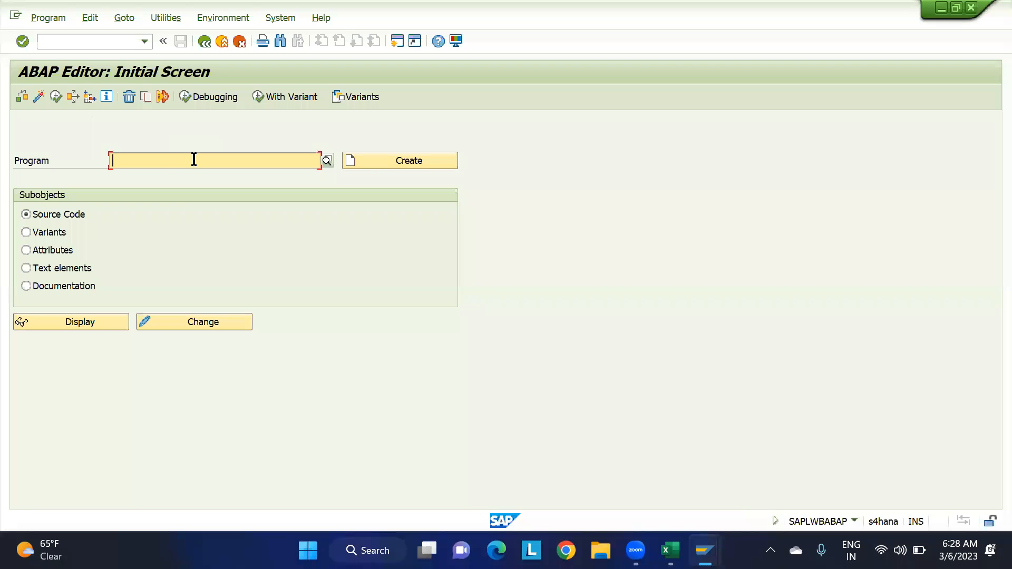
key(ctrl+v)
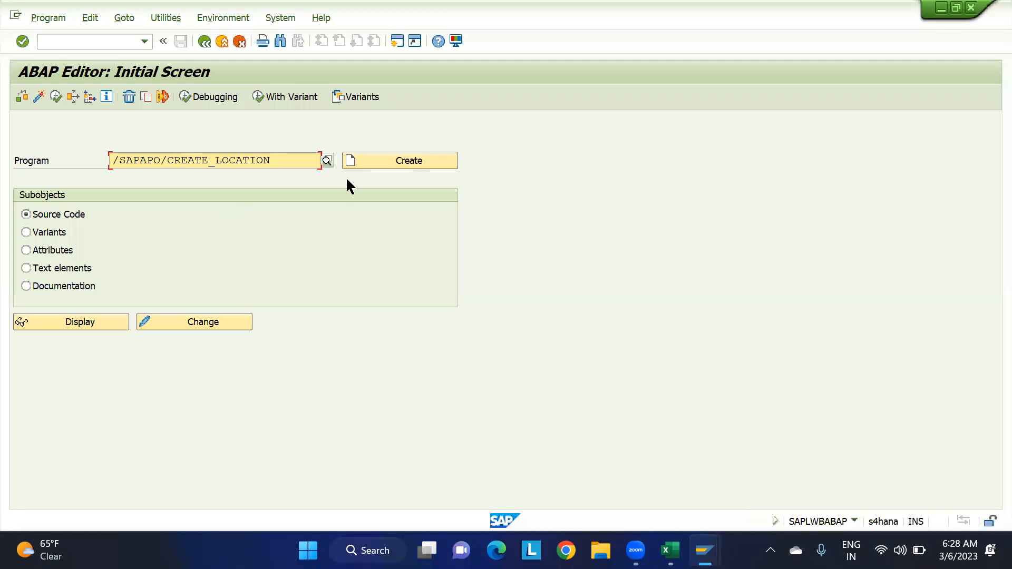
click(55, 96)
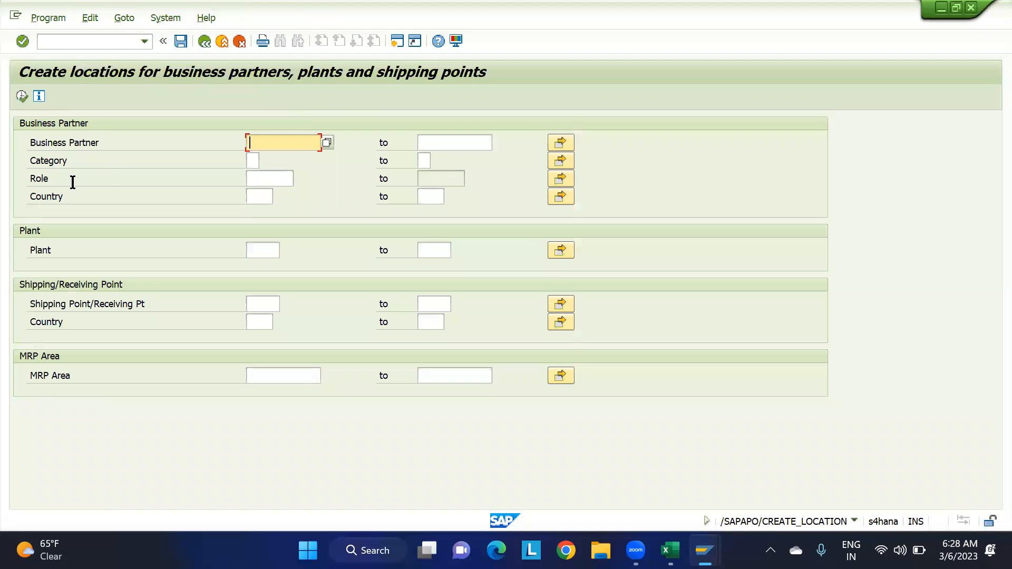
Examine the plant and shipping/receiving point fields on the selection screen for creating locations.
click(252, 248)
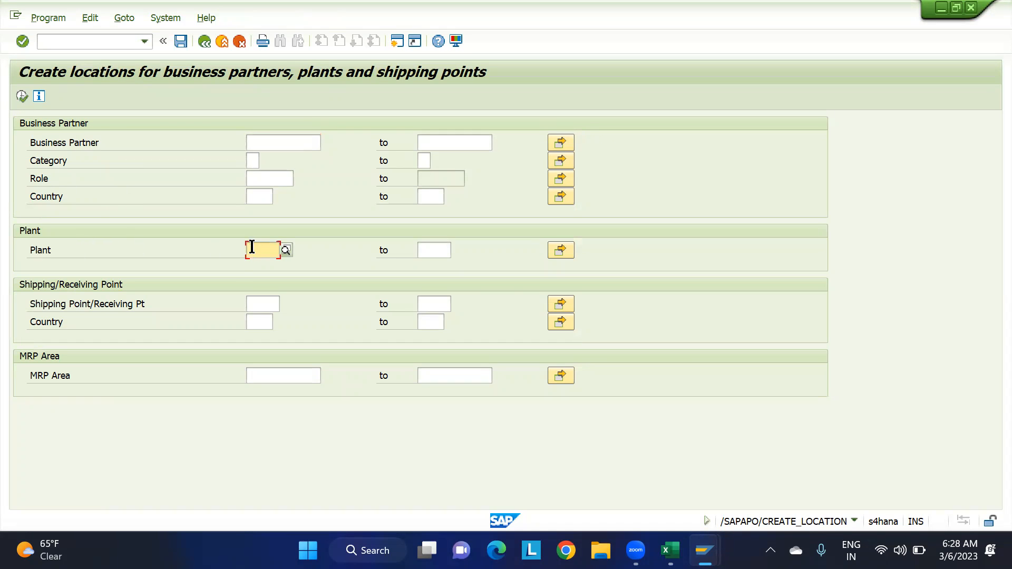
click(269, 304)
click(262, 250)
click(261, 304)
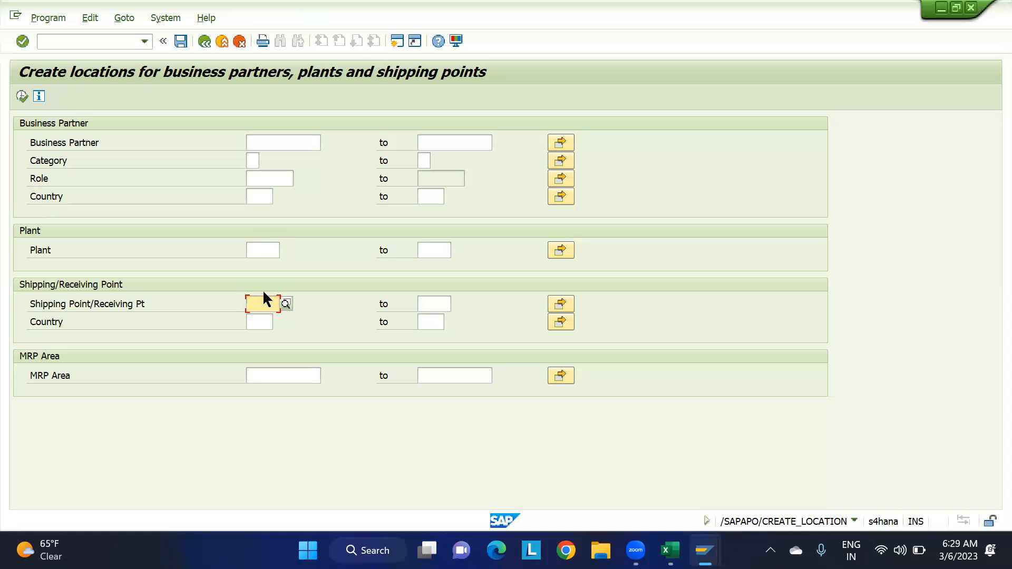
click(260, 248)
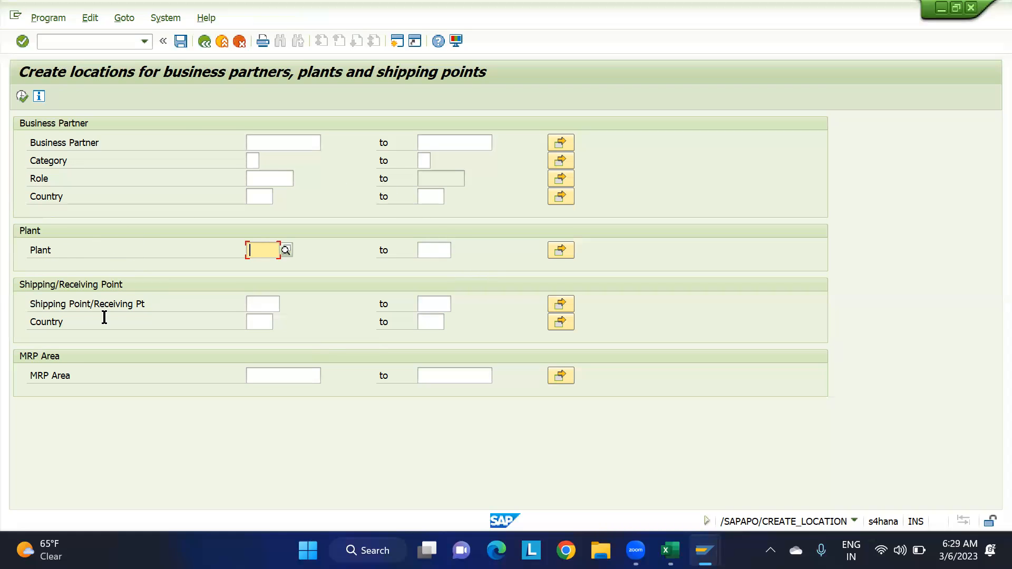
click(267, 303)
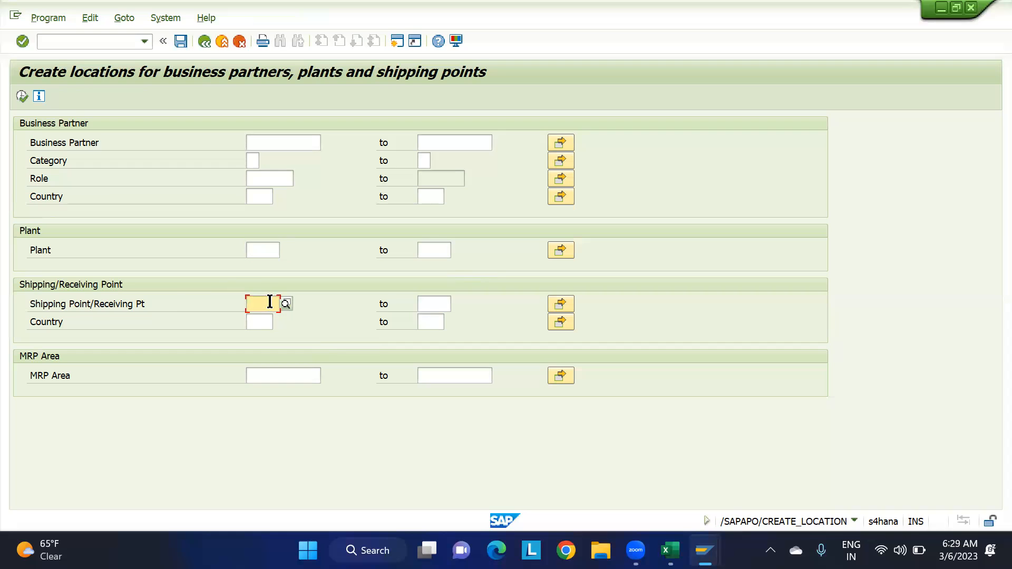
Switch to Excel and note "SHIPPING POINT: SP_SPM2" in cell F43, beside the program name.
click(670, 550)
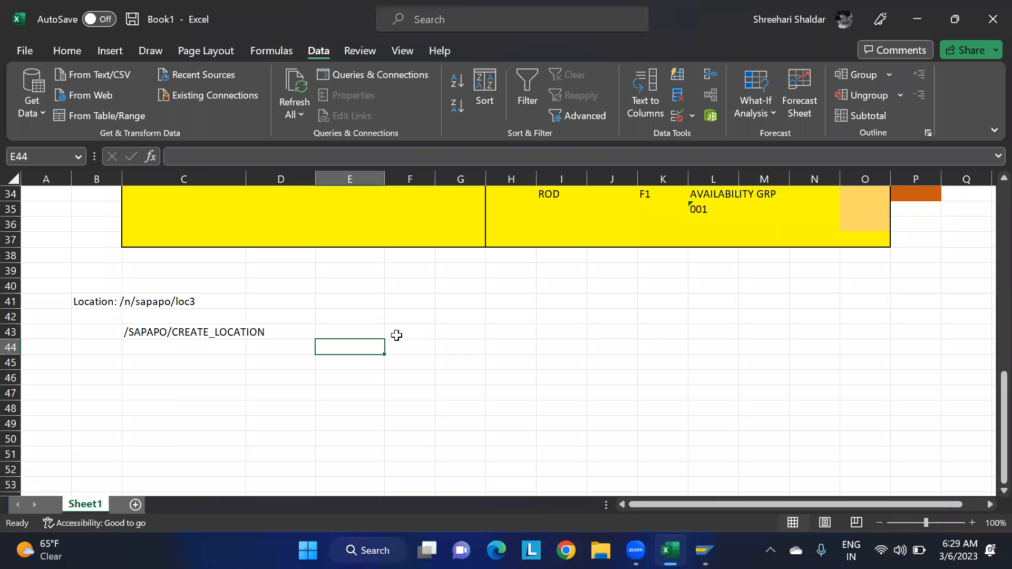
text(SHI)
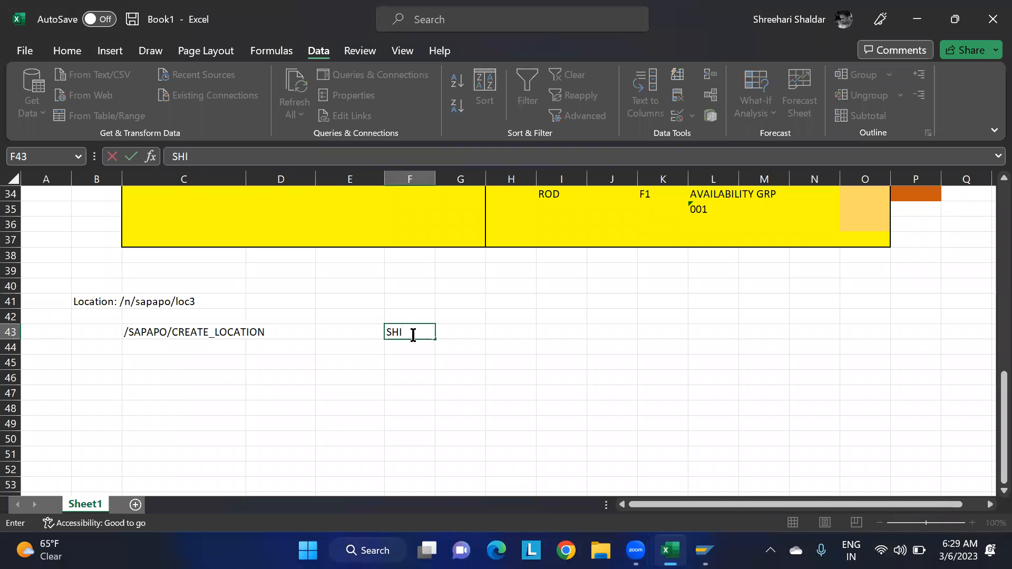
text(PPING POI)
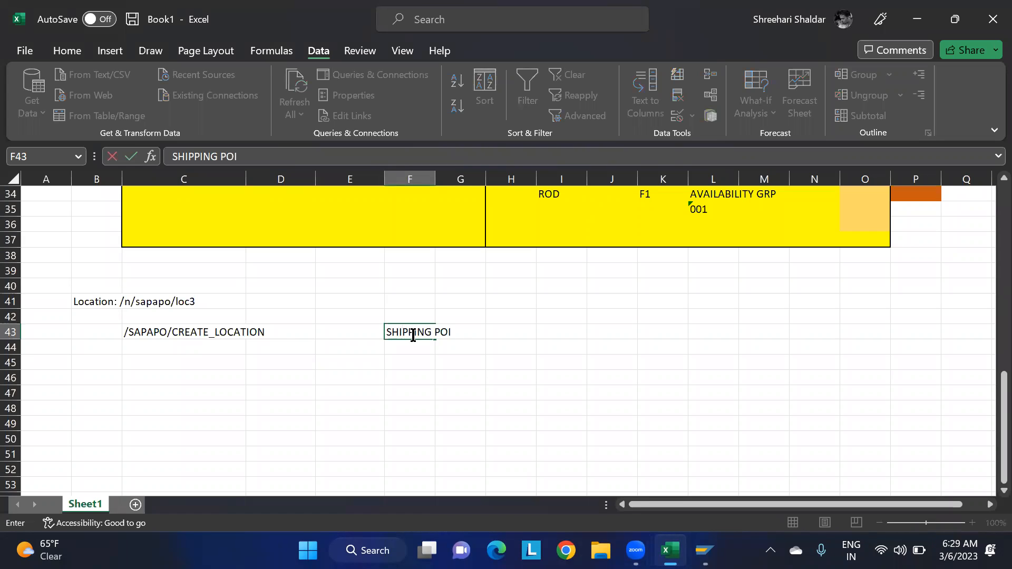
text(NT:   SP_)
text(SPM2)
click(541, 418)
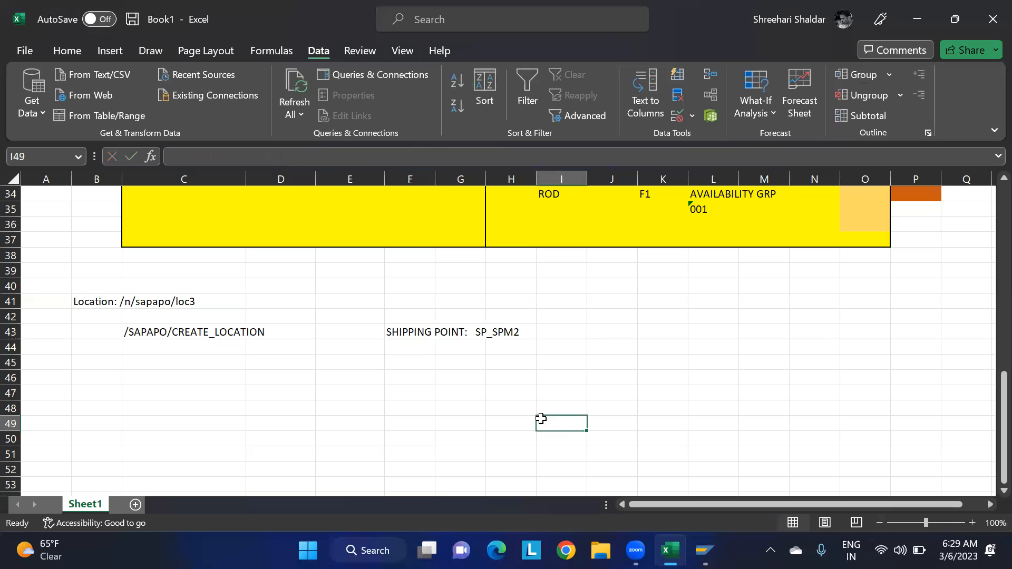
Return to SAP and create locations for plant PLM2 and shipping point SPM2 by executing the program.
key(alt+Tab)
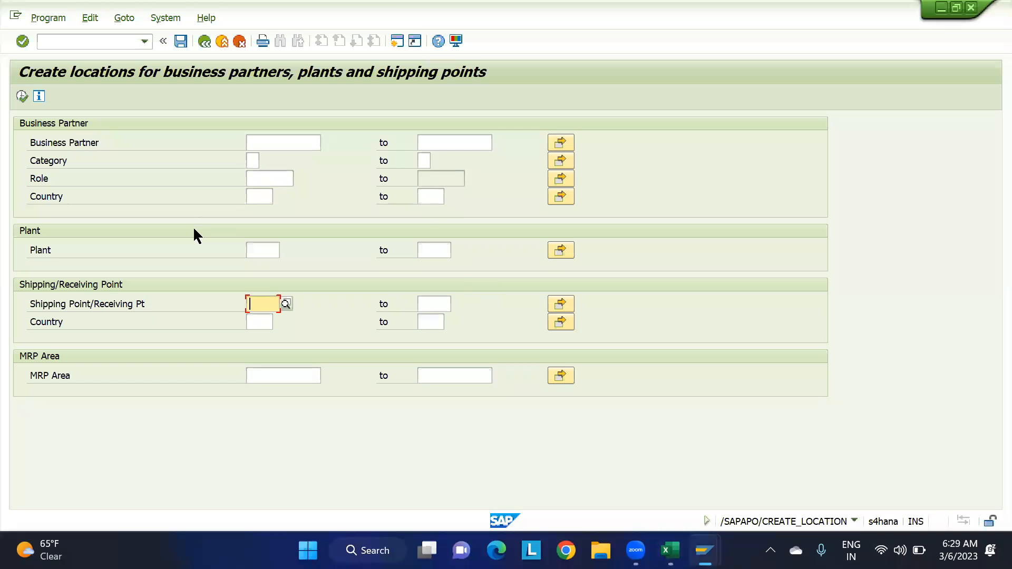
click(263, 250)
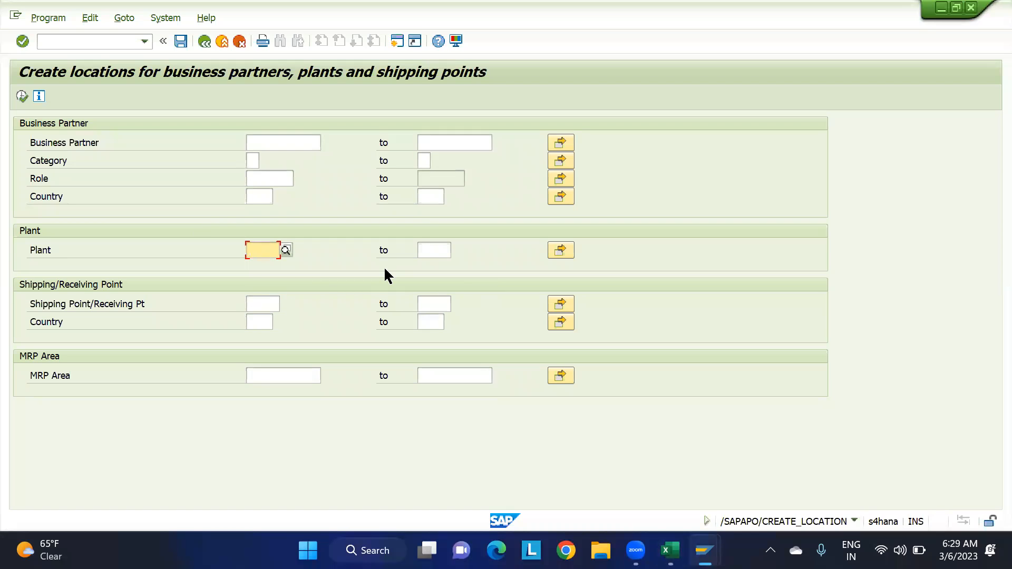
text(PLM2)
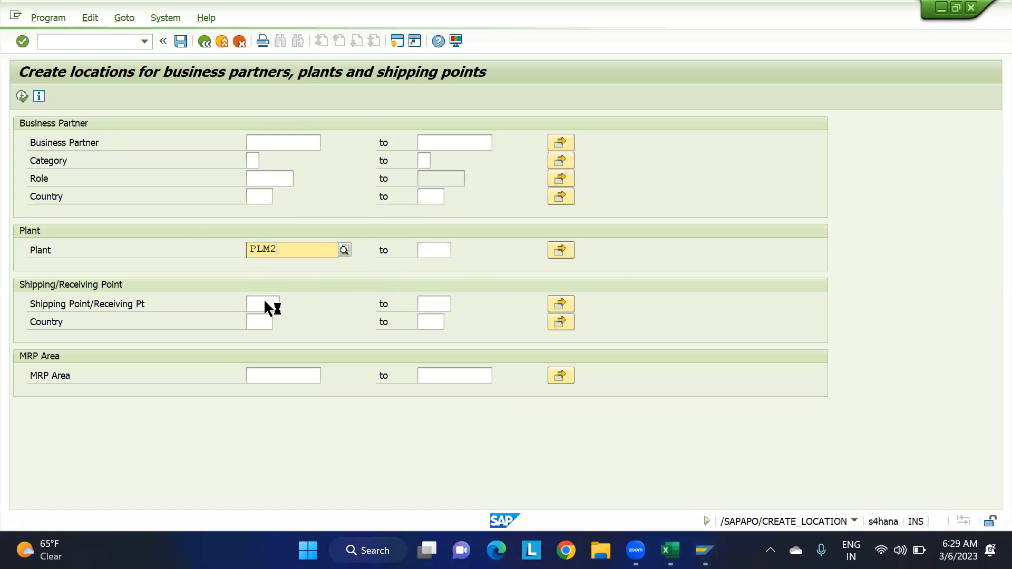
click(263, 303)
text(SPM2)
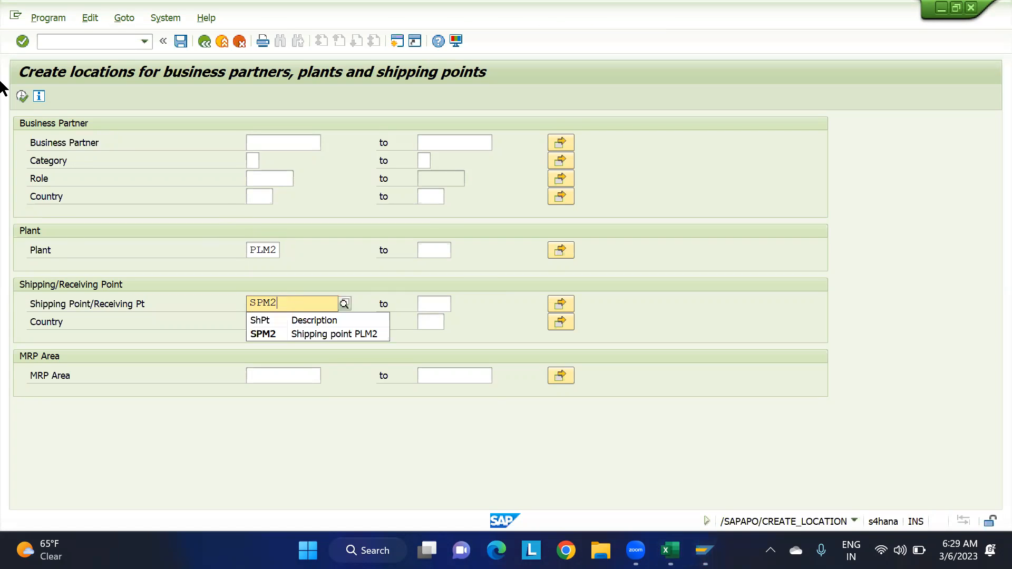
click(21, 96)
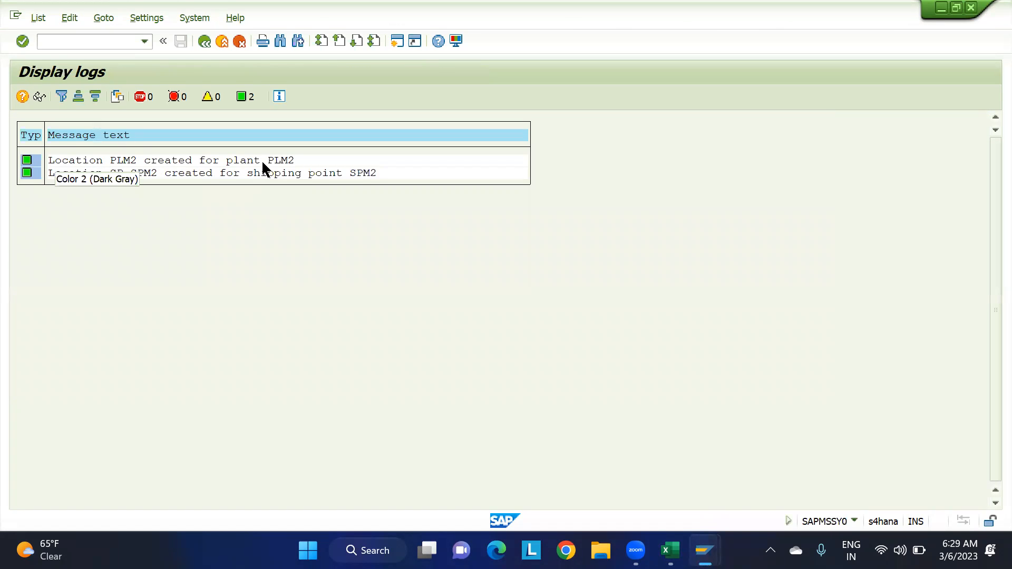
Run /n/sapapo/loc3 and display the master data of location PLM2 with location type 1001.
click(66, 42)
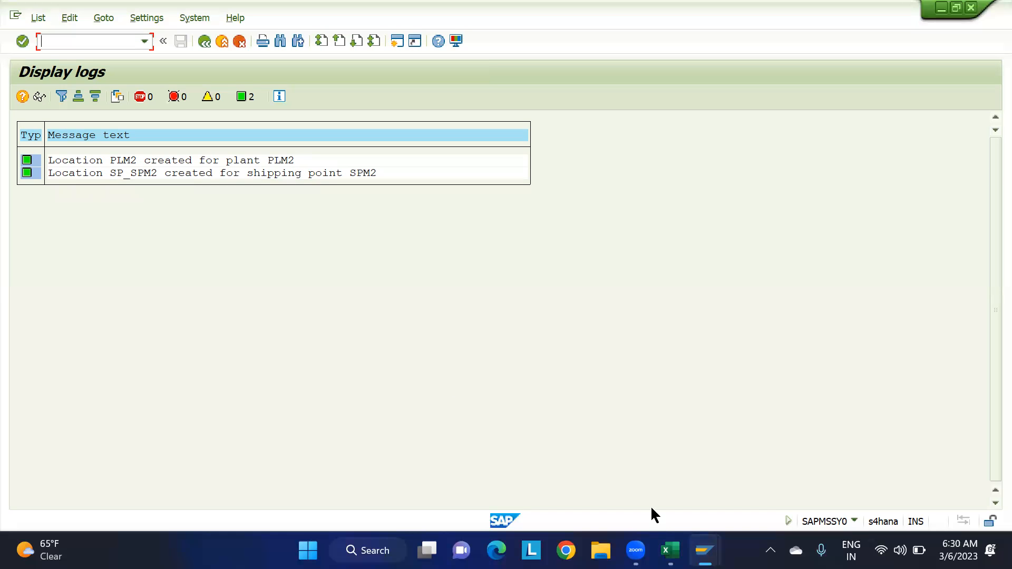
mouse_move(670, 551)
click(144, 42)
click(97, 81)
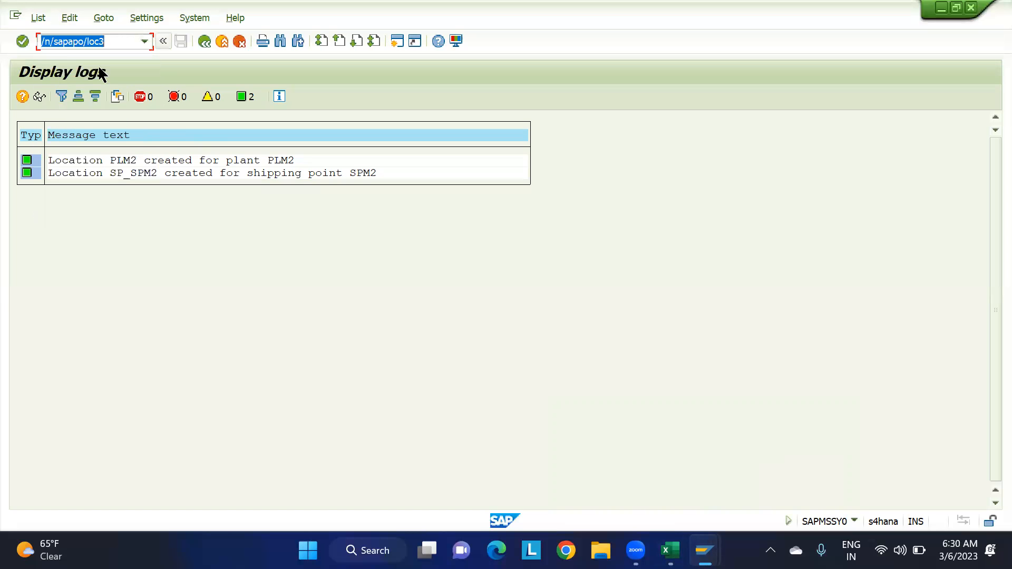
key(Return)
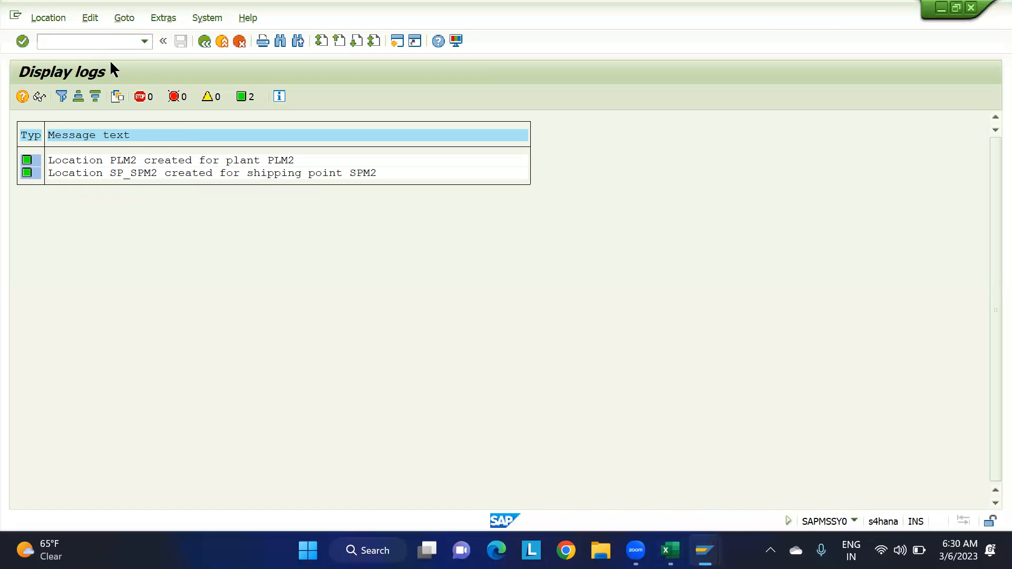
key(Return)
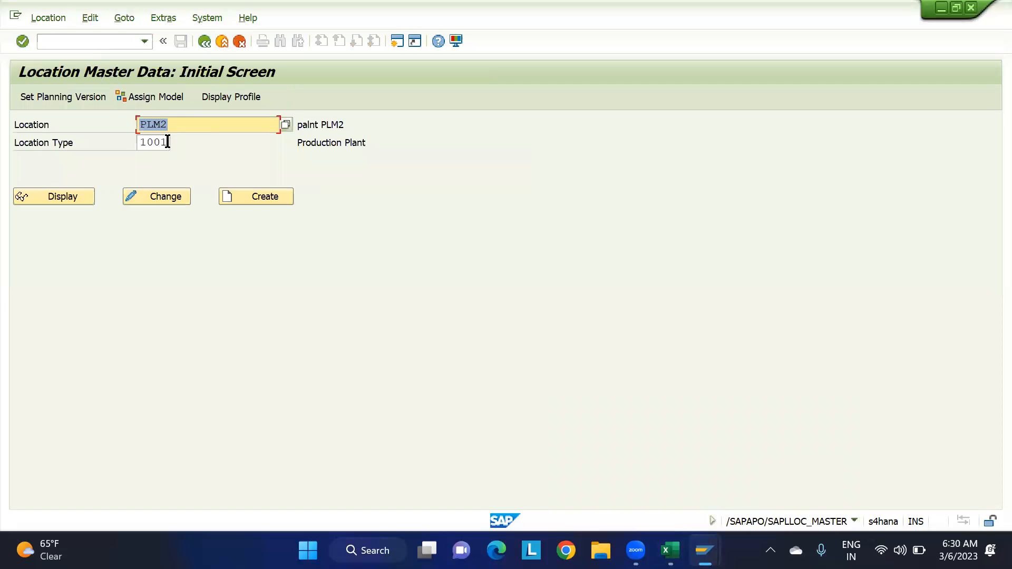
drag(169, 142, 122, 147)
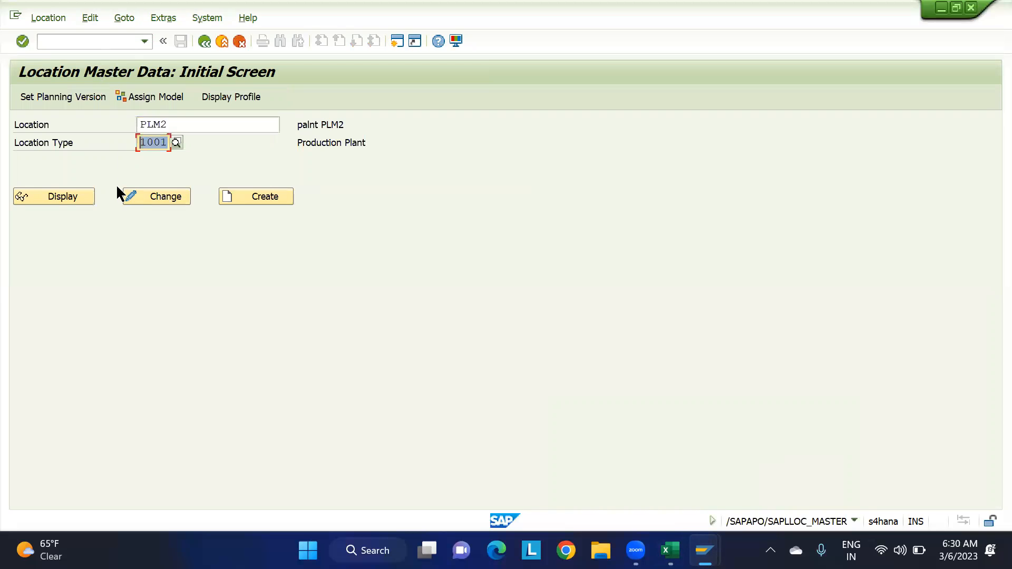
click(62, 195)
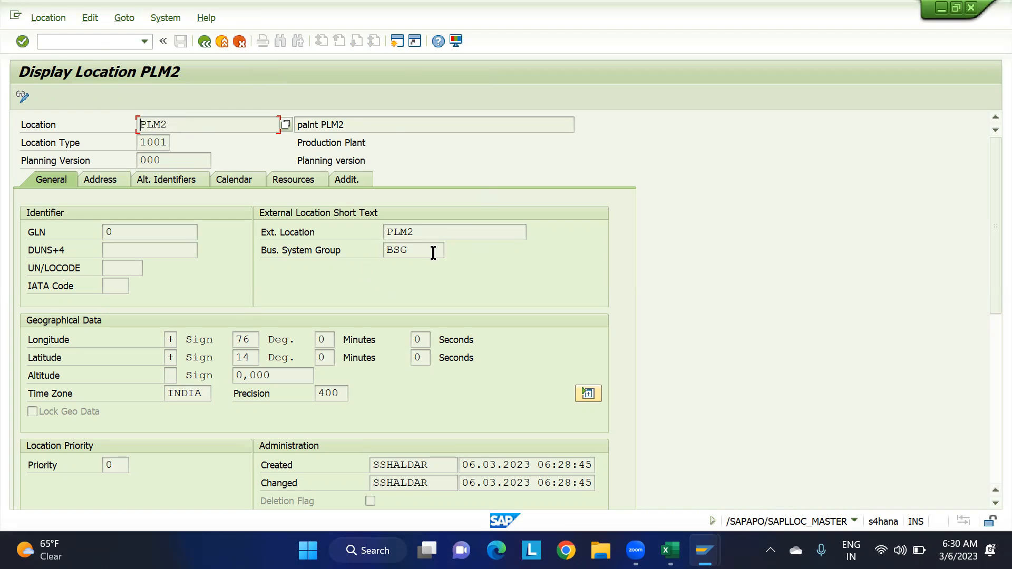
Examine the external location and business system group in the general data of location PLM2.
drag(418, 249, 369, 250)
click(414, 253)
click(417, 232)
click(415, 249)
drag(413, 250, 358, 268)
click(411, 250)
drag(416, 249, 373, 253)
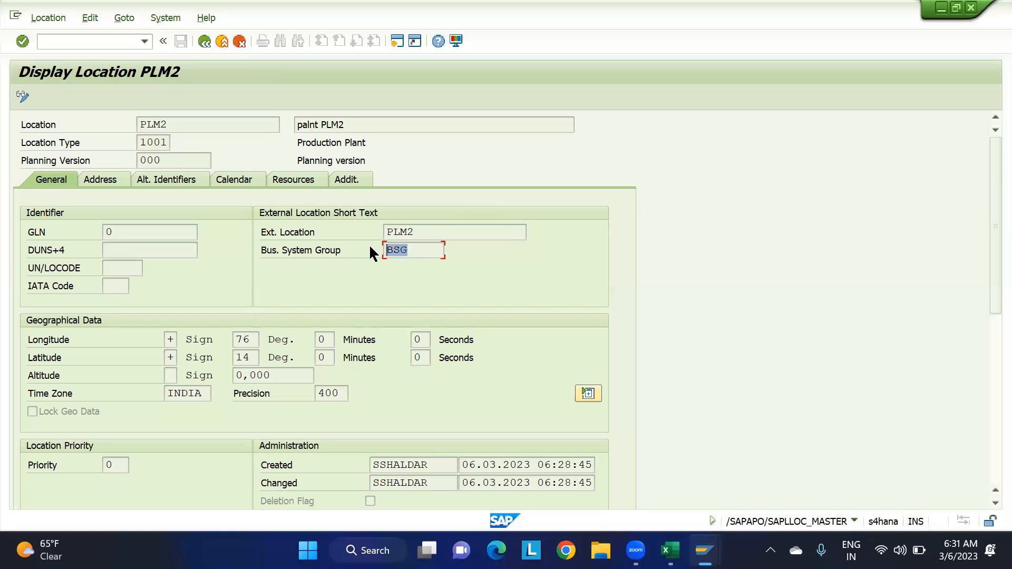
Review the business system group, external location and location code fields of PLM2 once more.
click(416, 251)
drag(422, 249, 381, 250)
click(437, 250)
drag(408, 253, 362, 255)
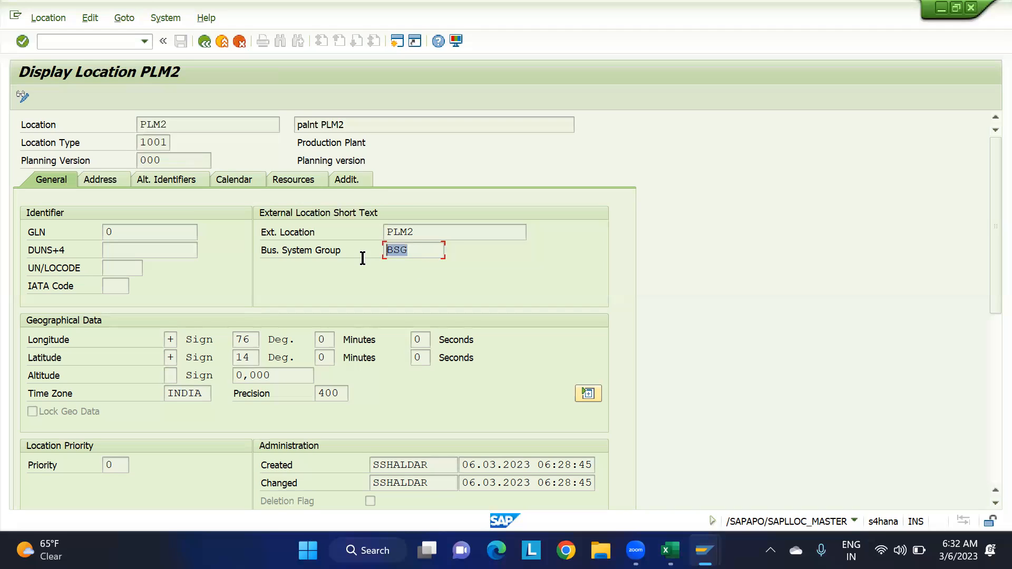
click(416, 232)
drag(176, 123, 136, 121)
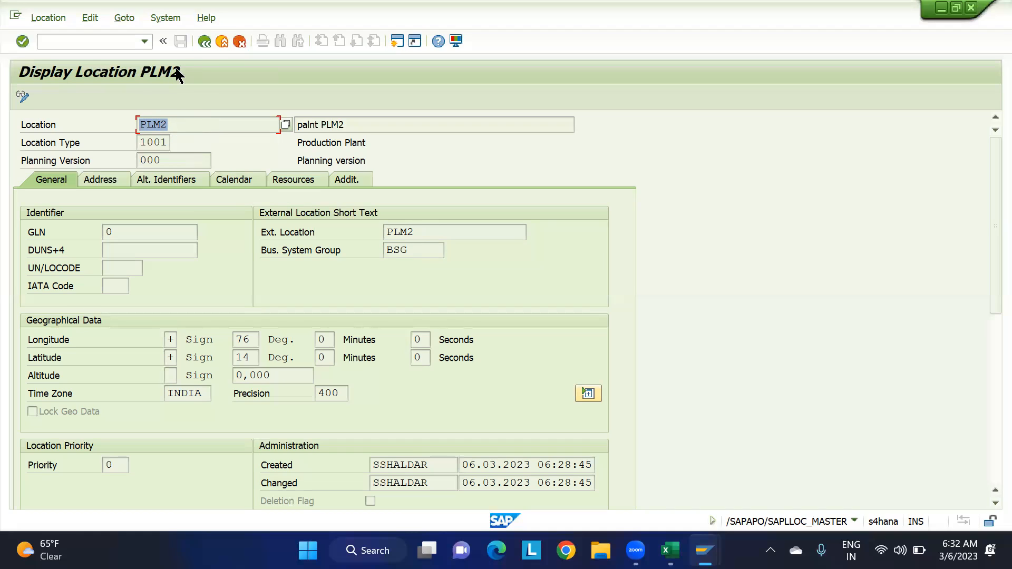
Leave the PLM2 location display and dismiss the broken-connection error messages.
click(202, 42)
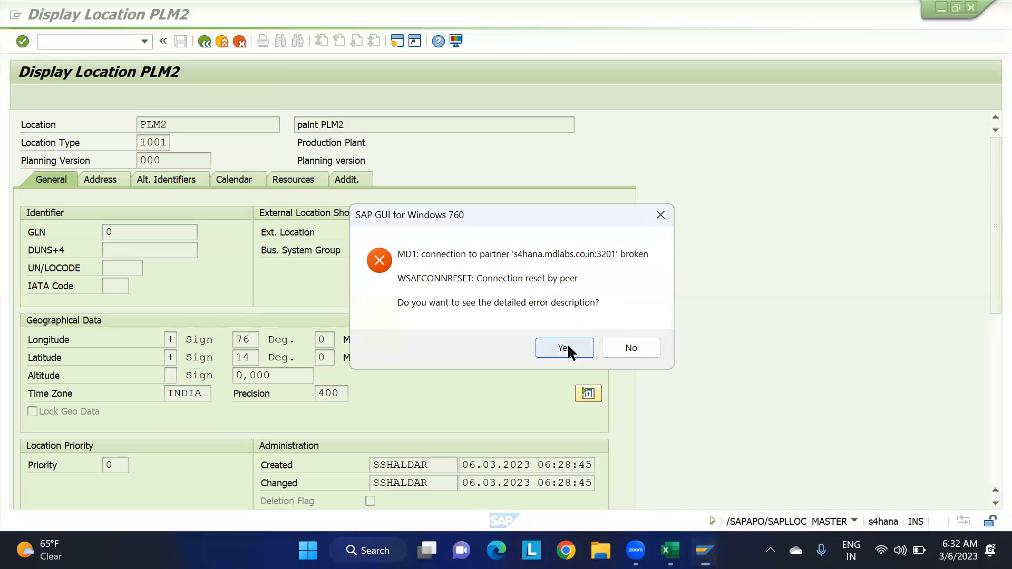
click(569, 348)
click(644, 416)
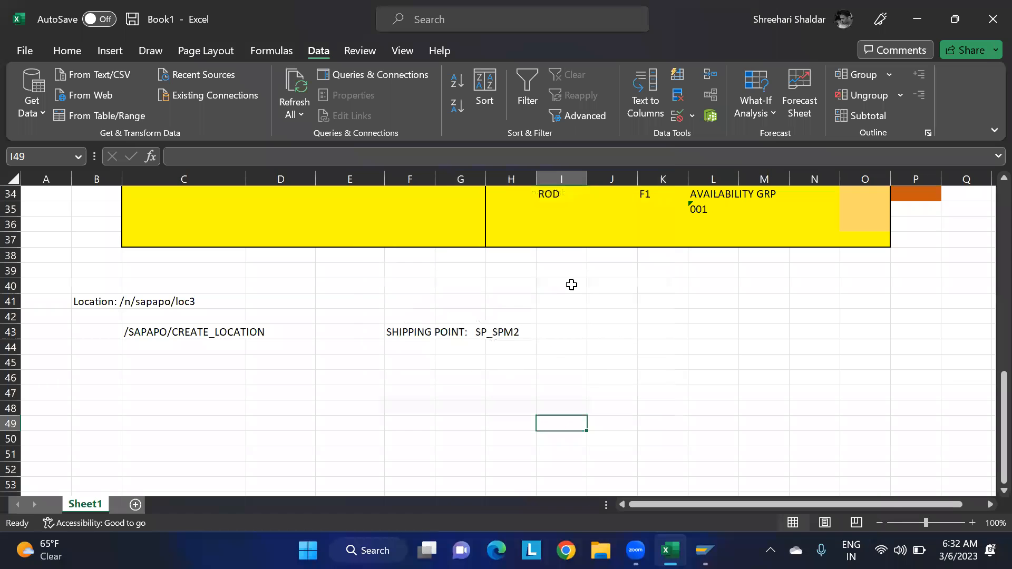
Open the MD1 S/4HANA system from SAP Logon and log on with the user name and password.
mouse_move(706, 551)
click(712, 482)
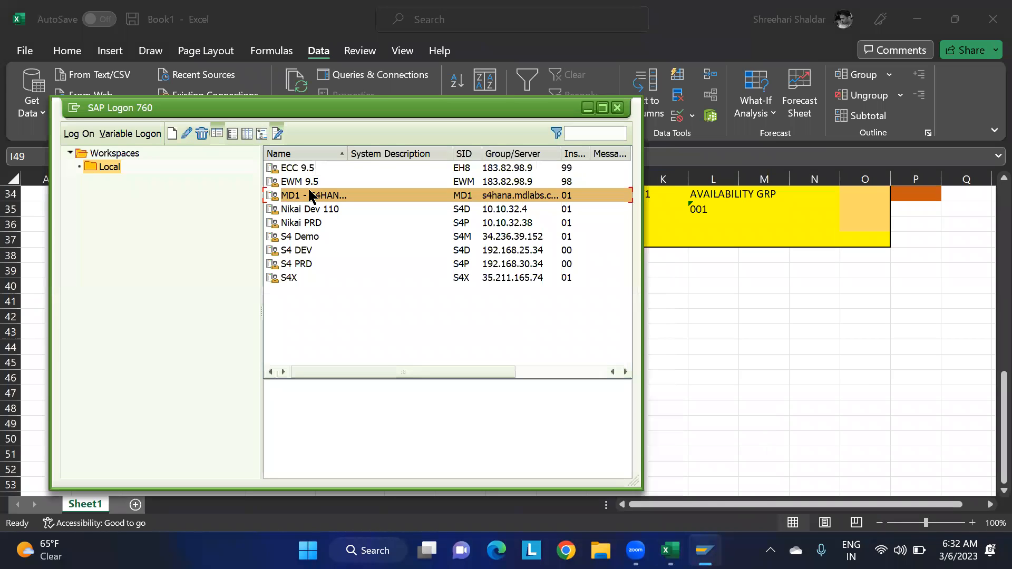
double_click(321, 194)
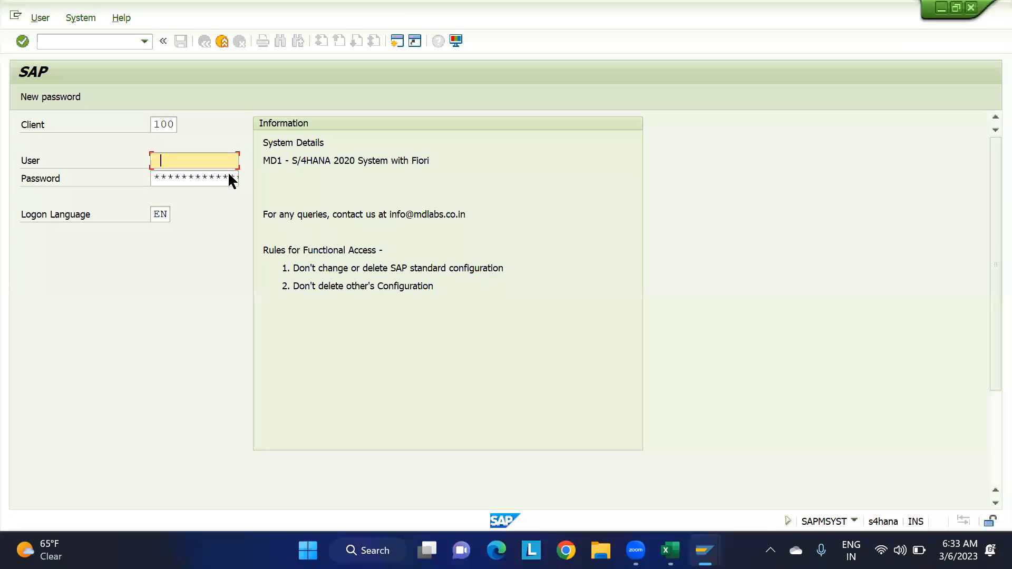
click(190, 177)
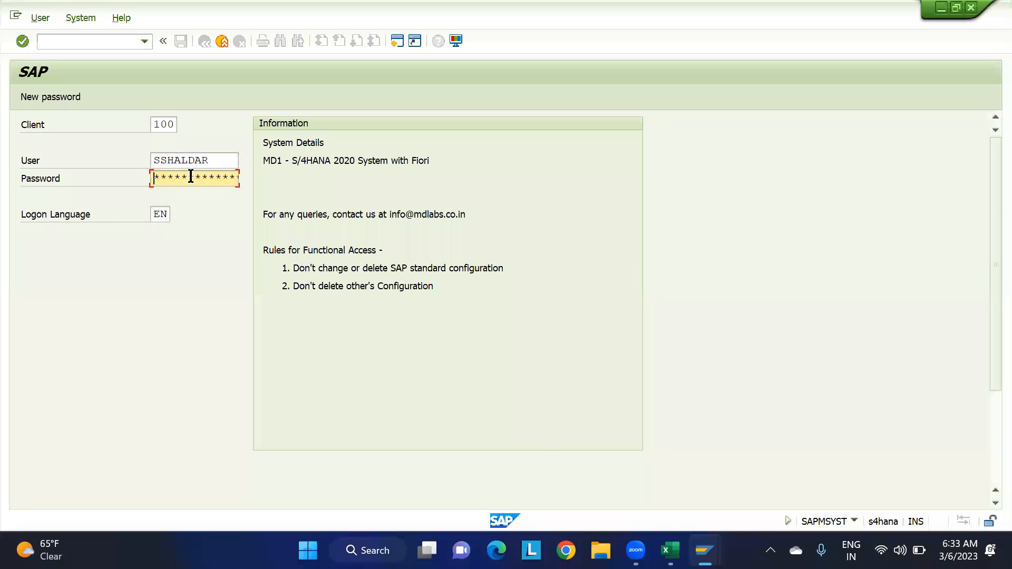
key(Caps_Lock)
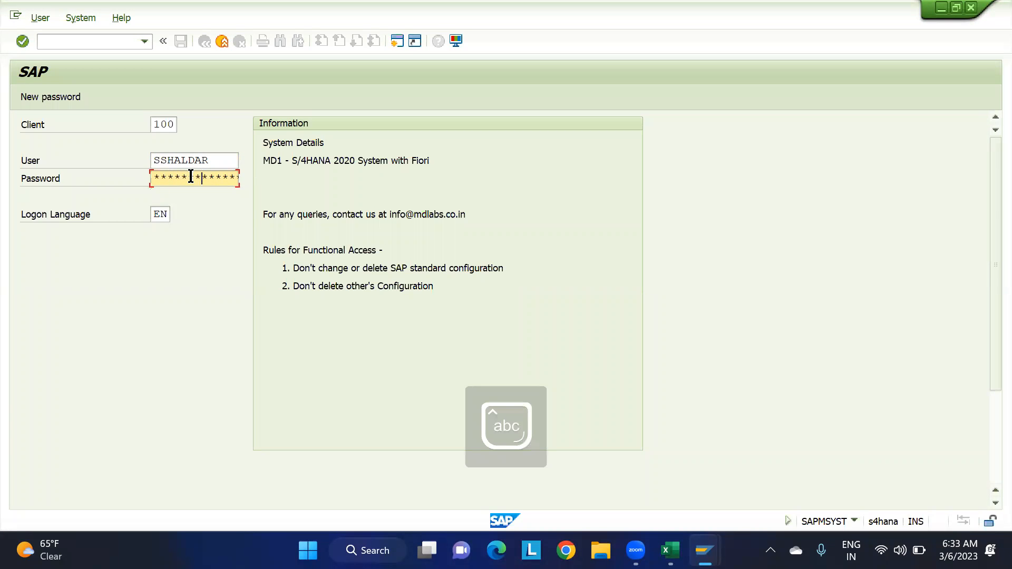
key(Caps_Lock)
key(Return)
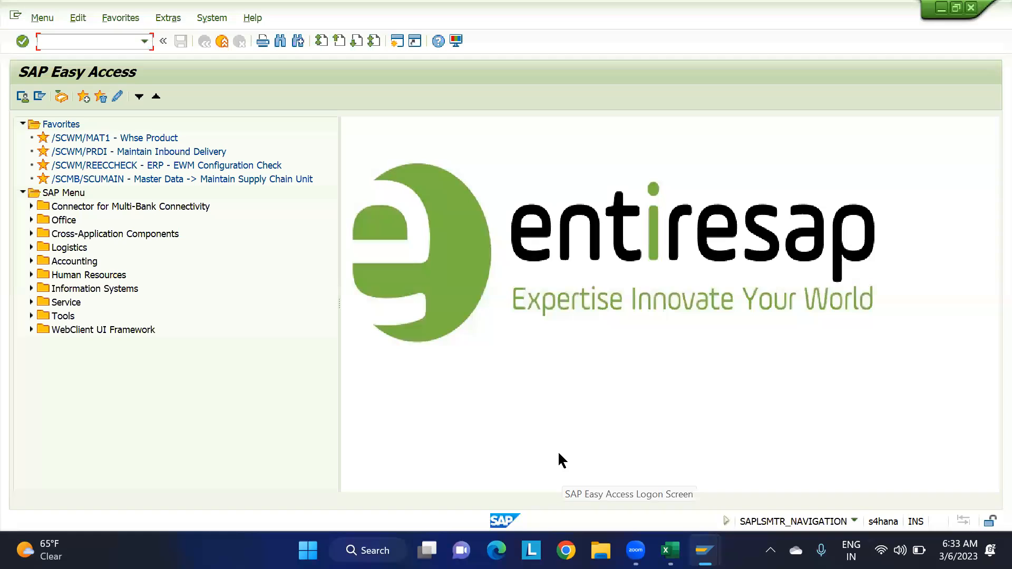
Run /n/sapapo/loc3 and try to display the location SPM2.
click(143, 42)
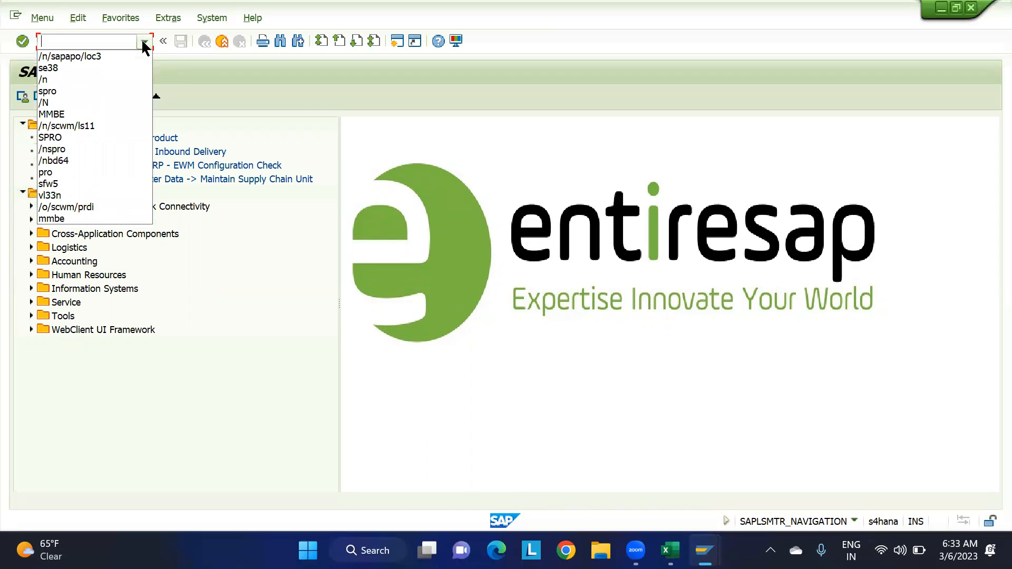
click(115, 62)
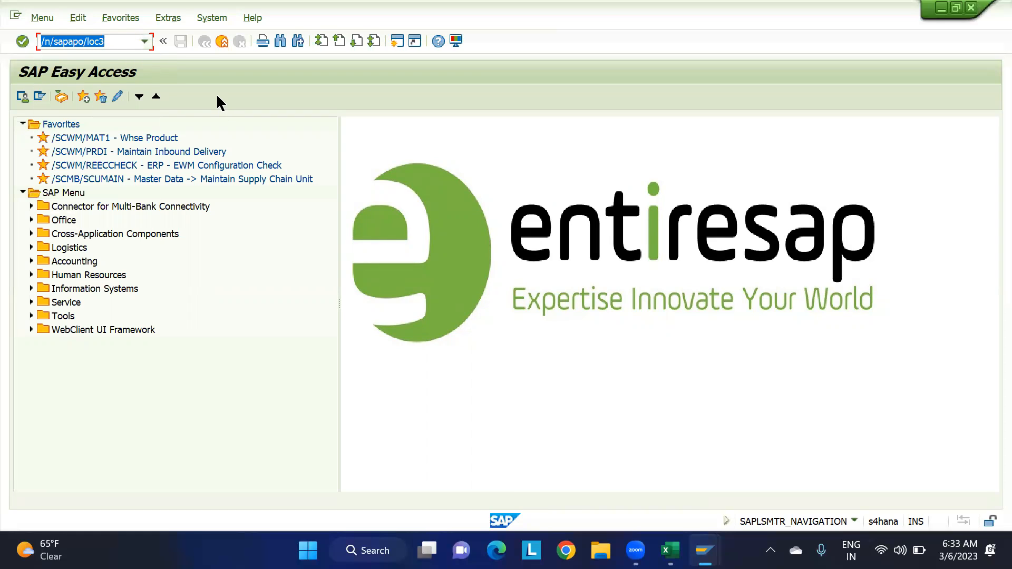
key(Return)
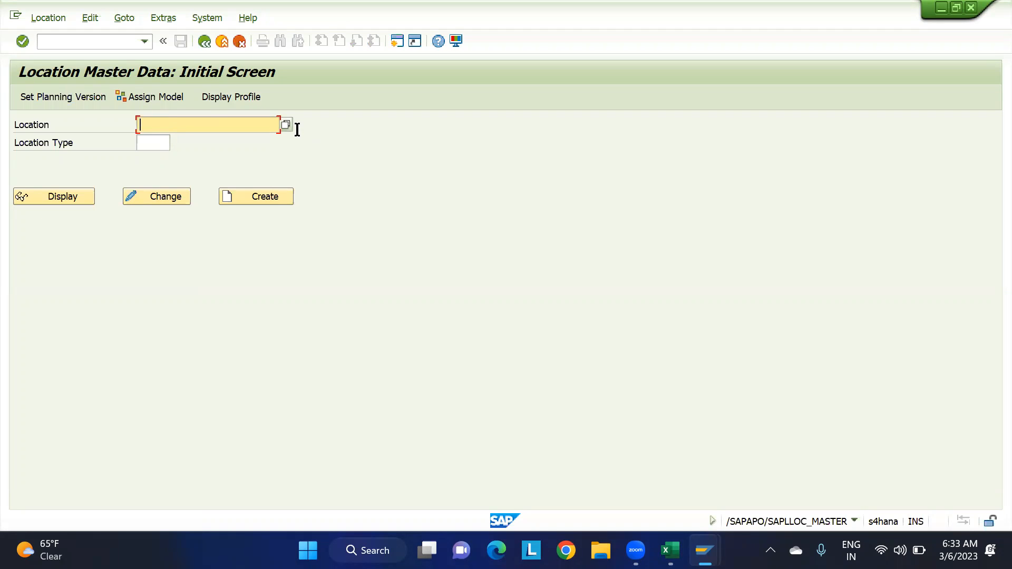
text(SPM2)
drag(188, 125, 113, 121)
click(45, 197)
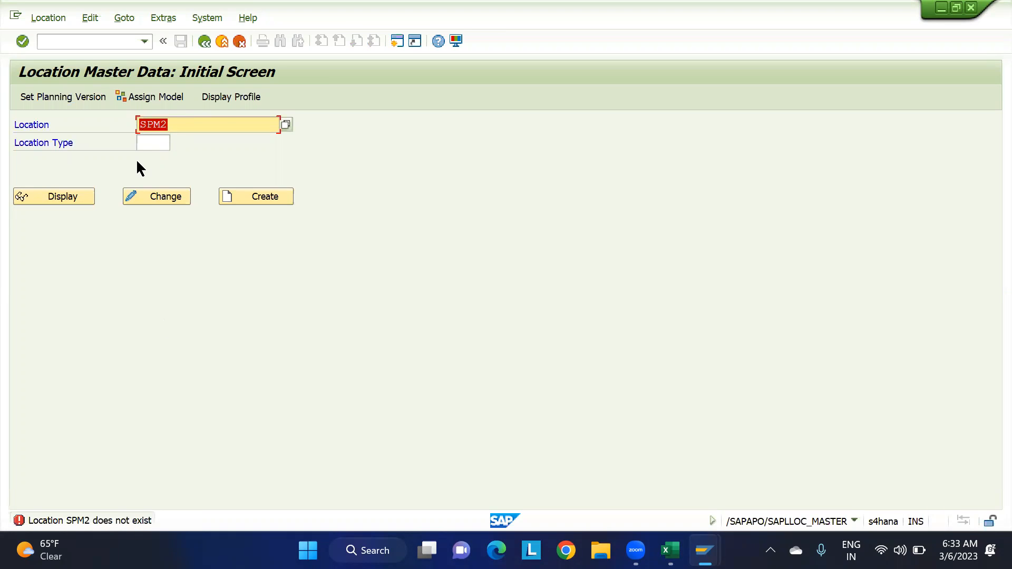
Prefix the location with SP_ so it reads SP_SPM2, and load its location type.
click(140, 125)
text(SP_)
drag(198, 126, 44, 139)
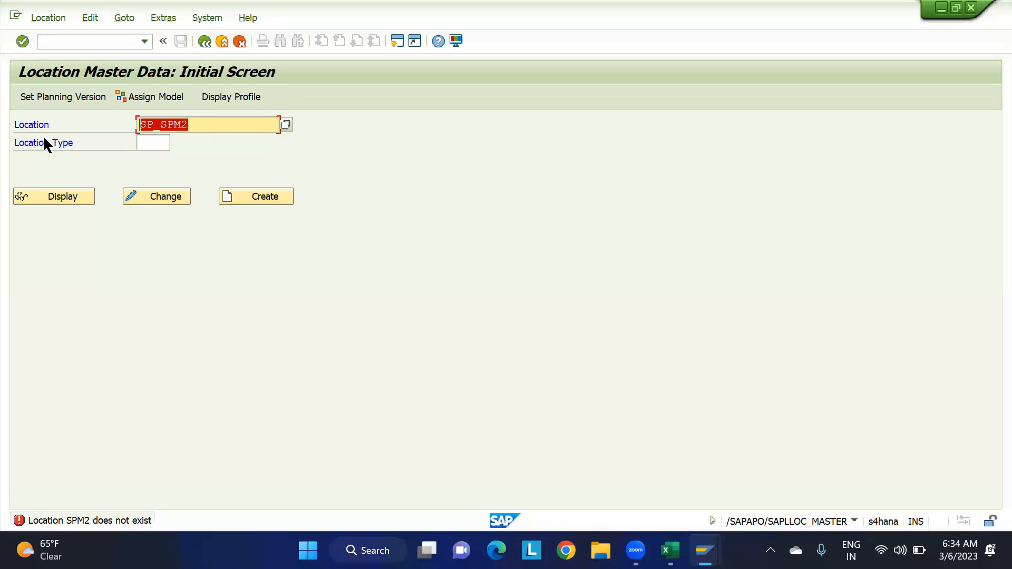
click(198, 124)
drag(161, 124, 202, 122)
click(203, 122)
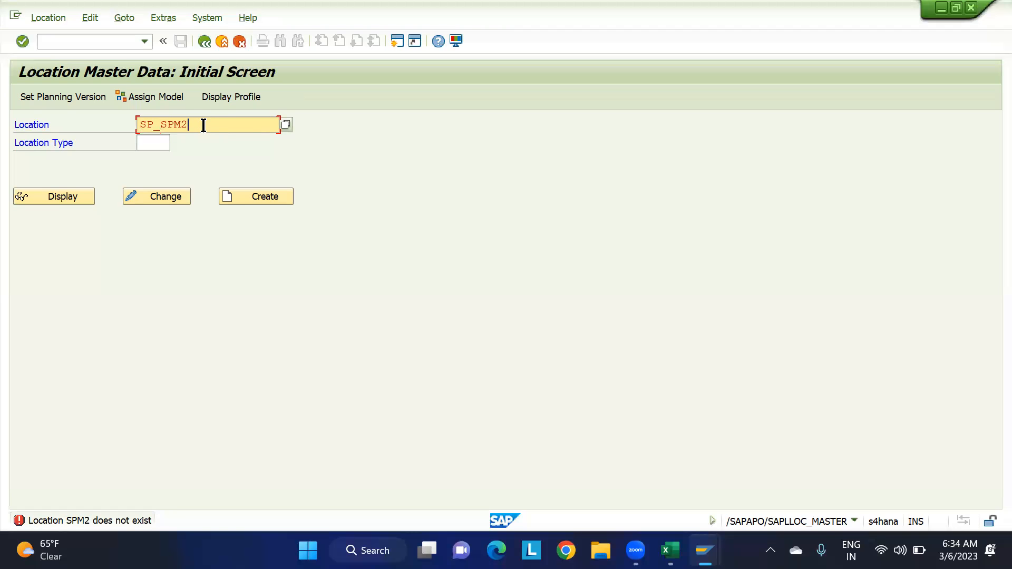
drag(153, 127, 126, 129)
click(203, 124)
key(Return)
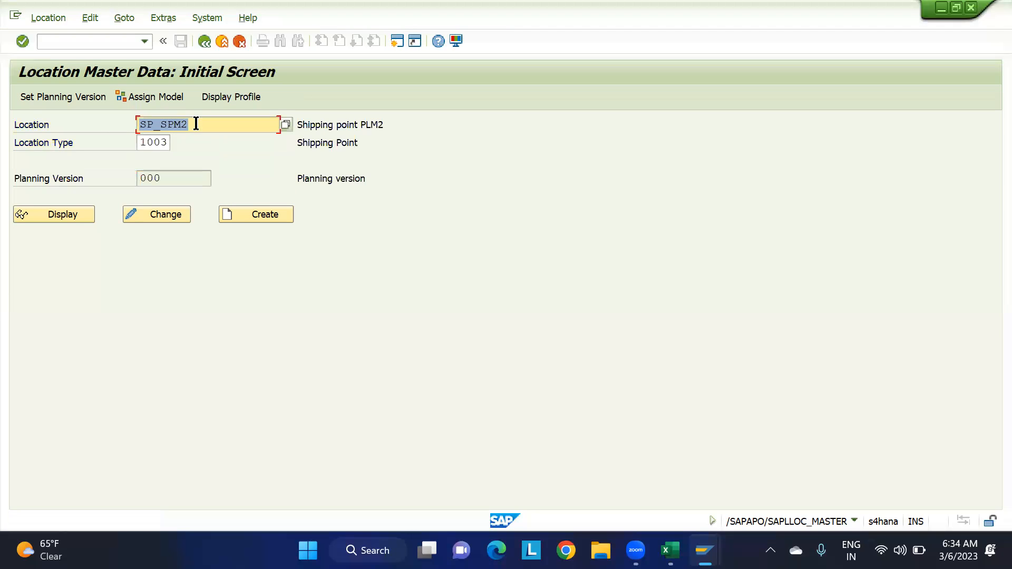
Display location SP_SPM2 and check its location type, business system group and external location.
drag(168, 142, 113, 158)
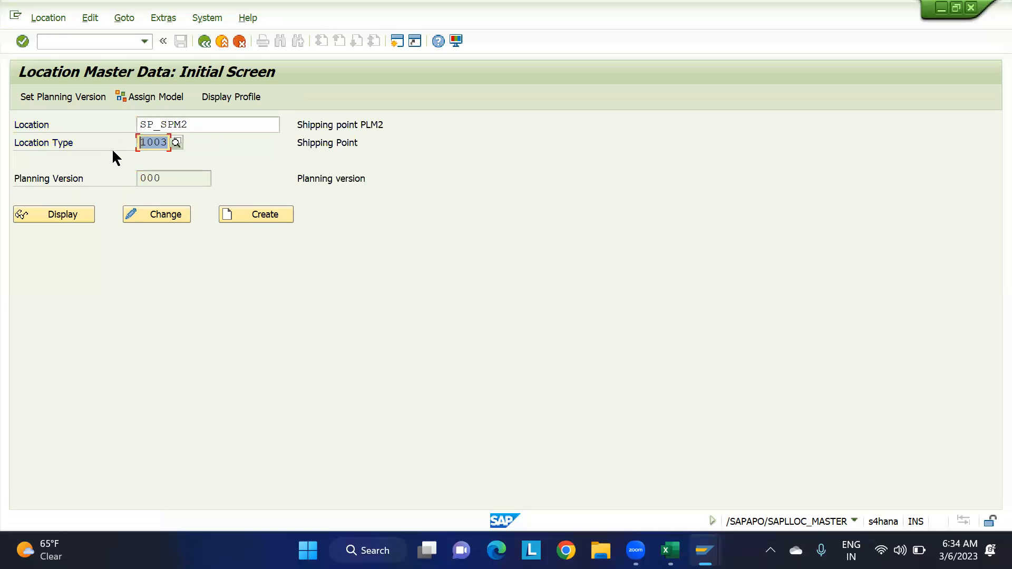
drag(359, 143, 296, 141)
click(48, 215)
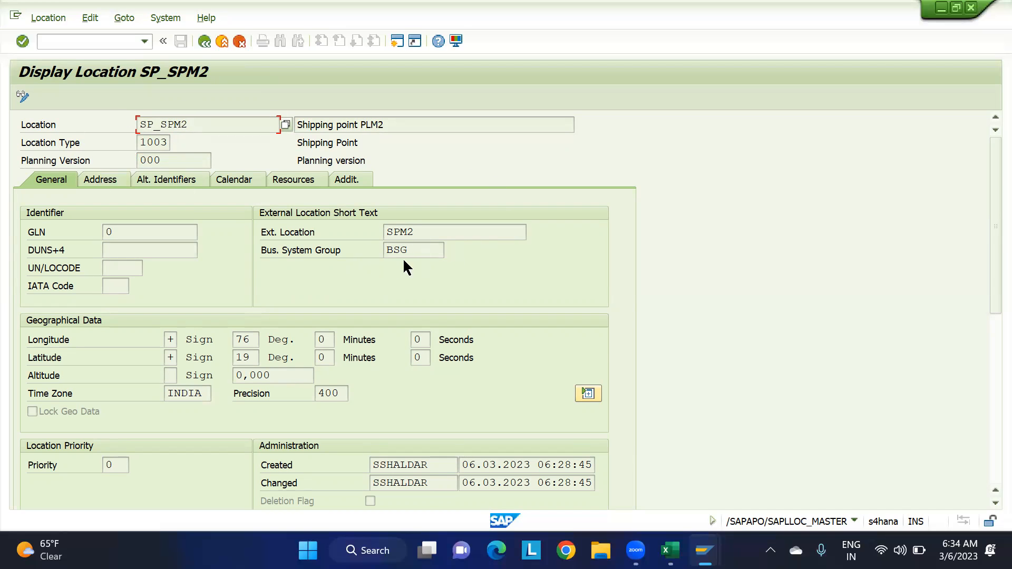
drag(416, 250, 376, 249)
click(417, 231)
drag(299, 143, 352, 141)
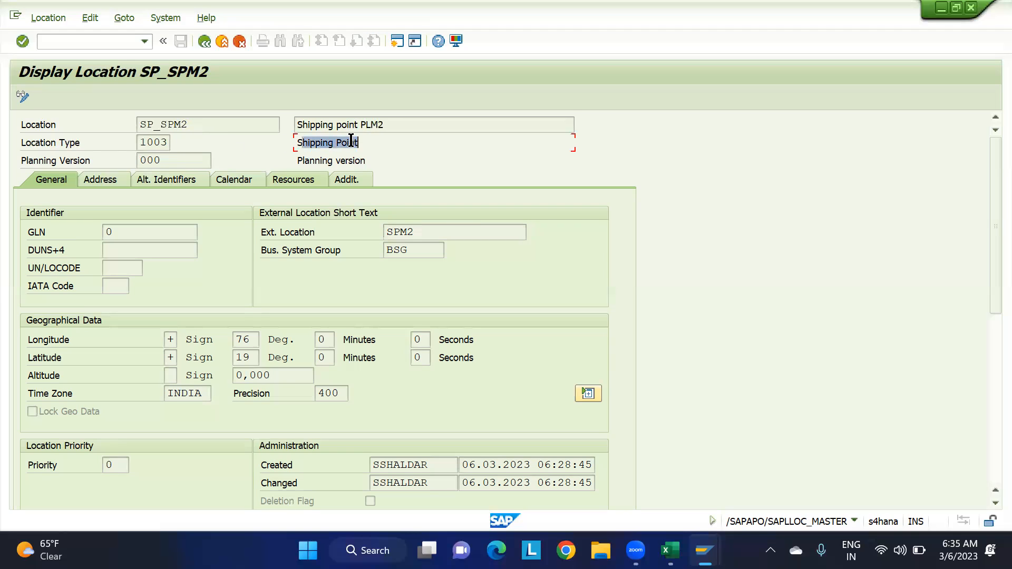
Look up types 1001 and 1003 in the location type value list and close the list.
click(158, 142)
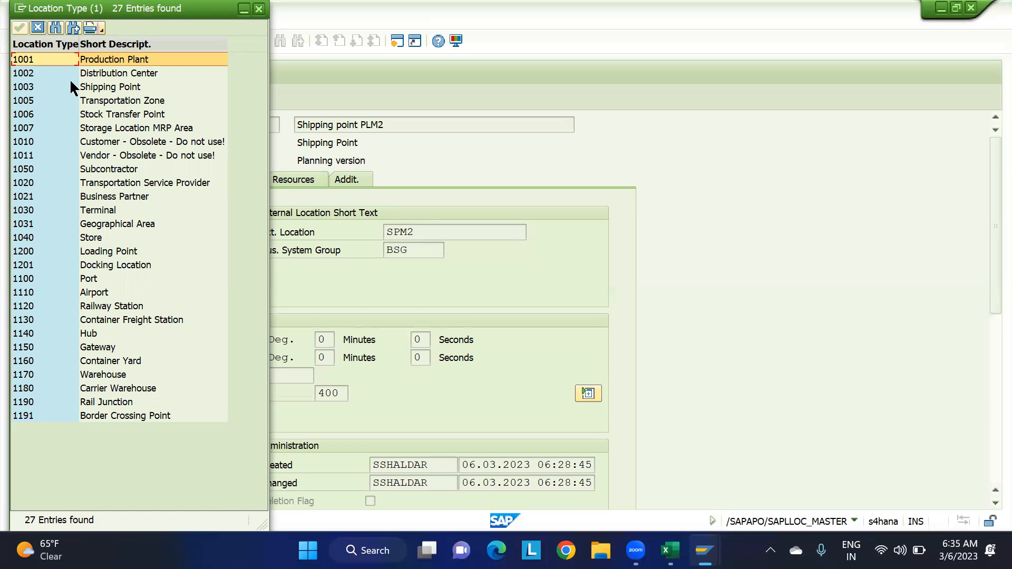
click(84, 90)
click(38, 59)
click(40, 88)
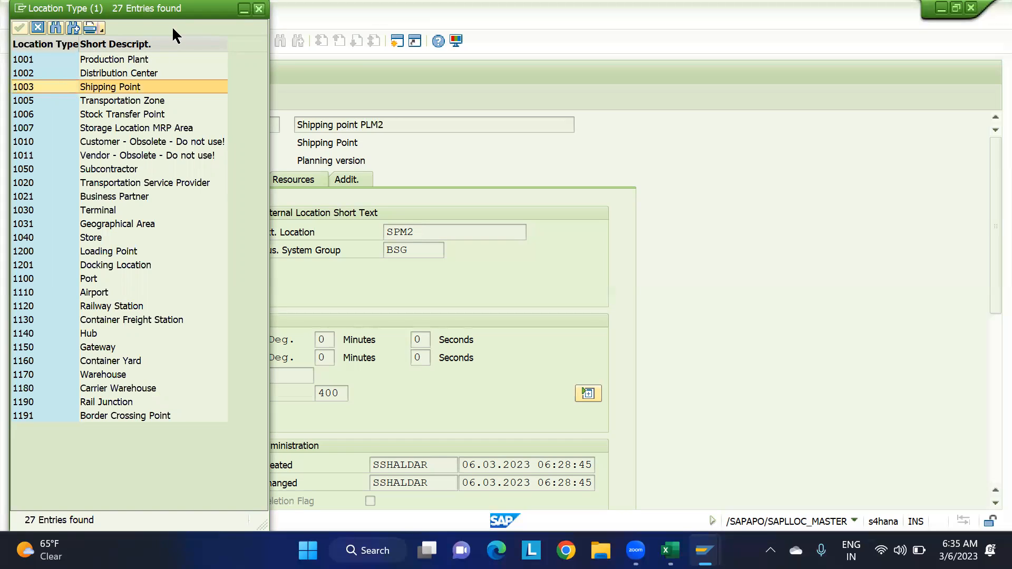
click(259, 9)
Return to the location master initial screen, enter location PLM2 and check its location type.
click(203, 41)
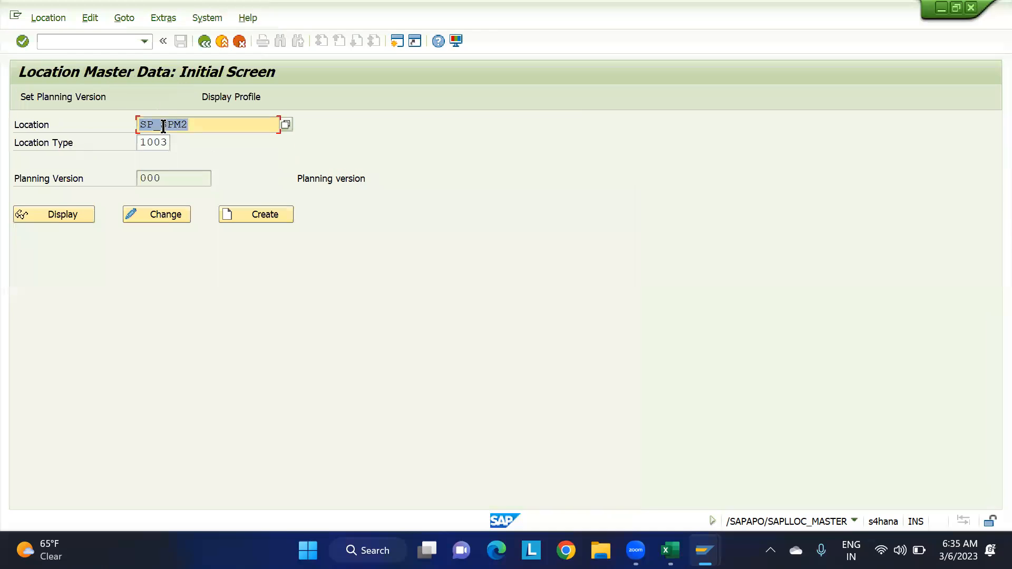
text(PLM2)
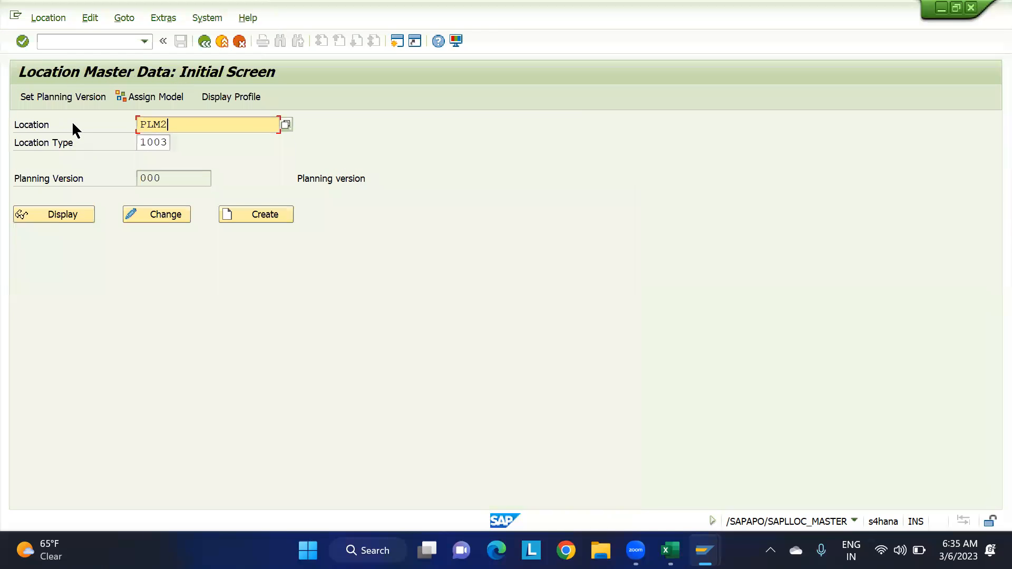
key(Return)
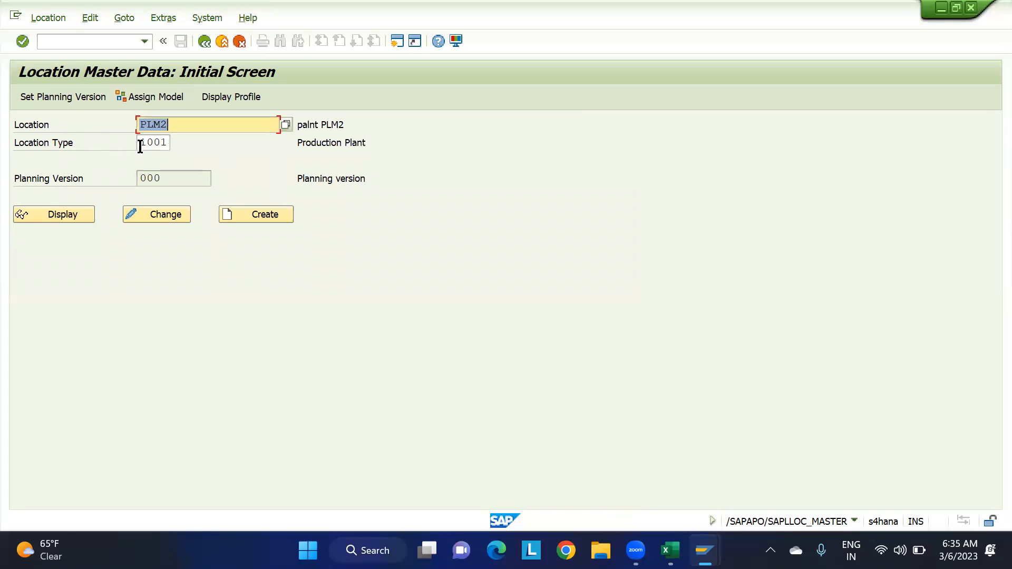
click(165, 143)
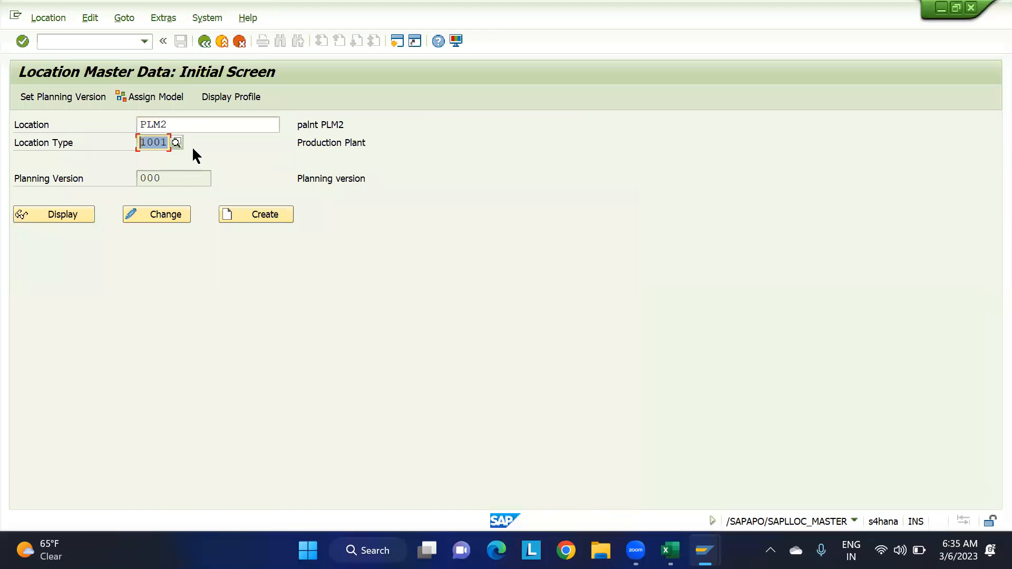
click(194, 127)
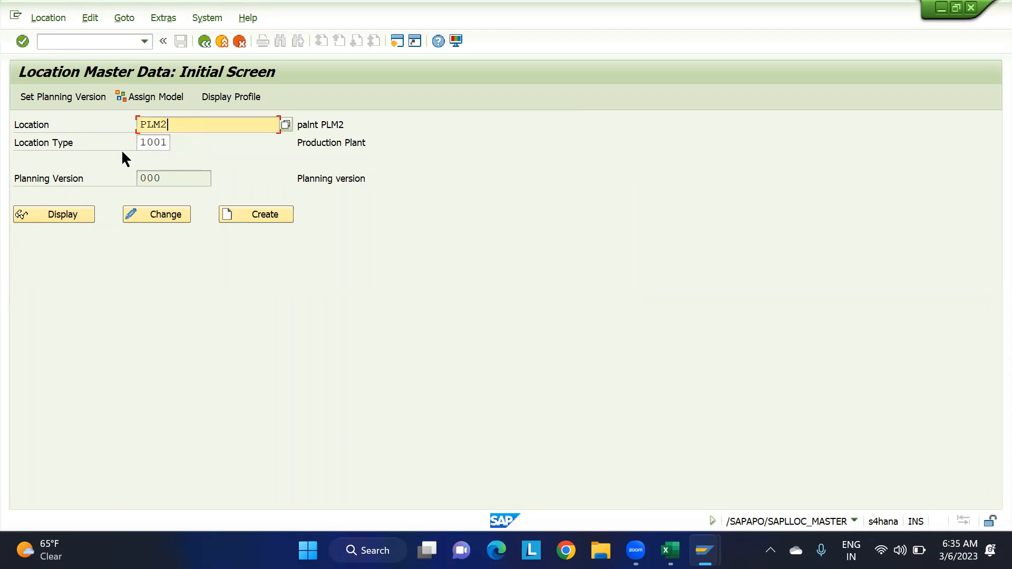
Glance at the location notes in Excel, and open the Pics presentation from the Pics_EWM desktop folder in PowerPoint.
click(672, 548)
scroll(518, 332, down, 2)
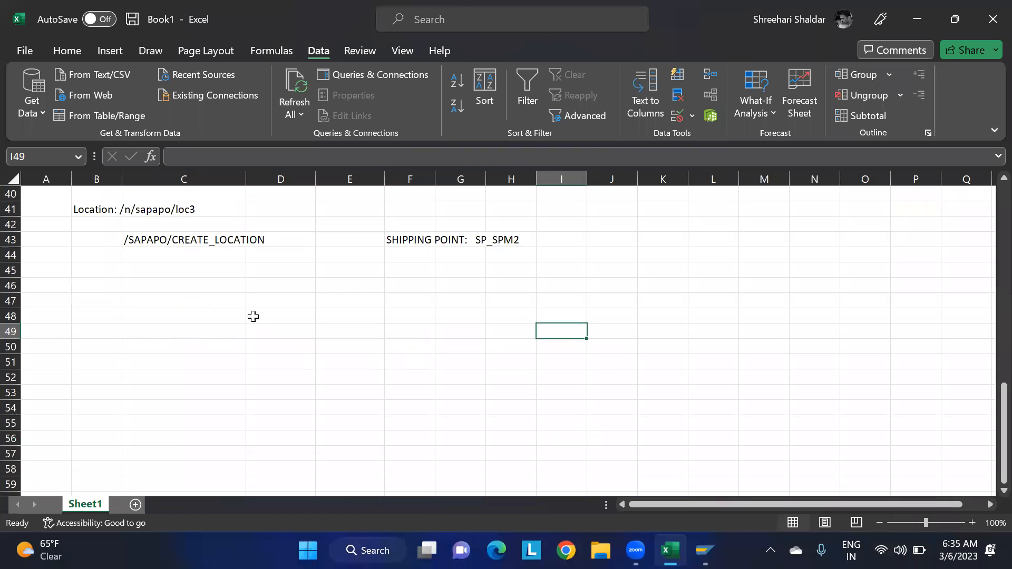
key(super+d)
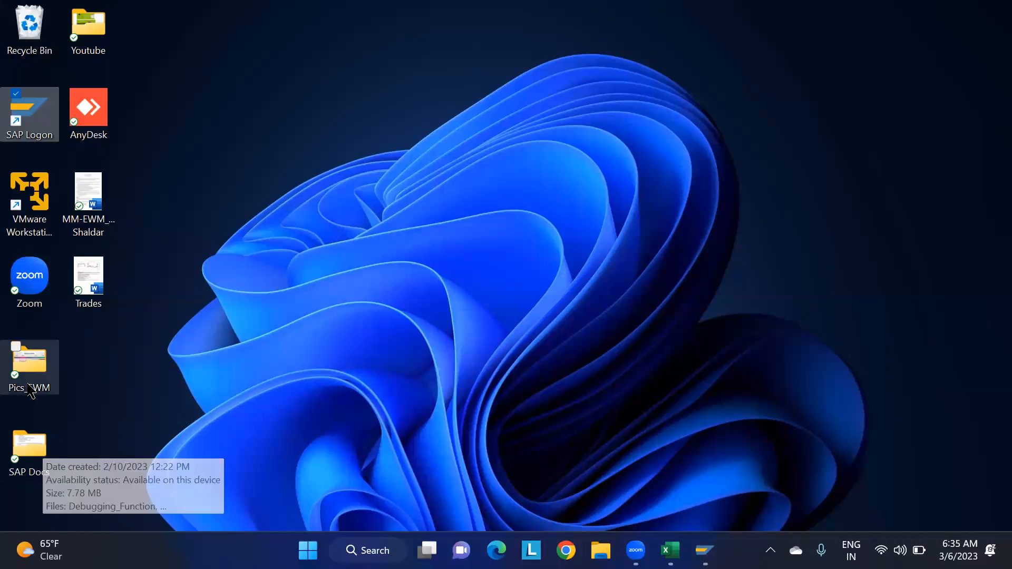
click(36, 365)
key(Return)
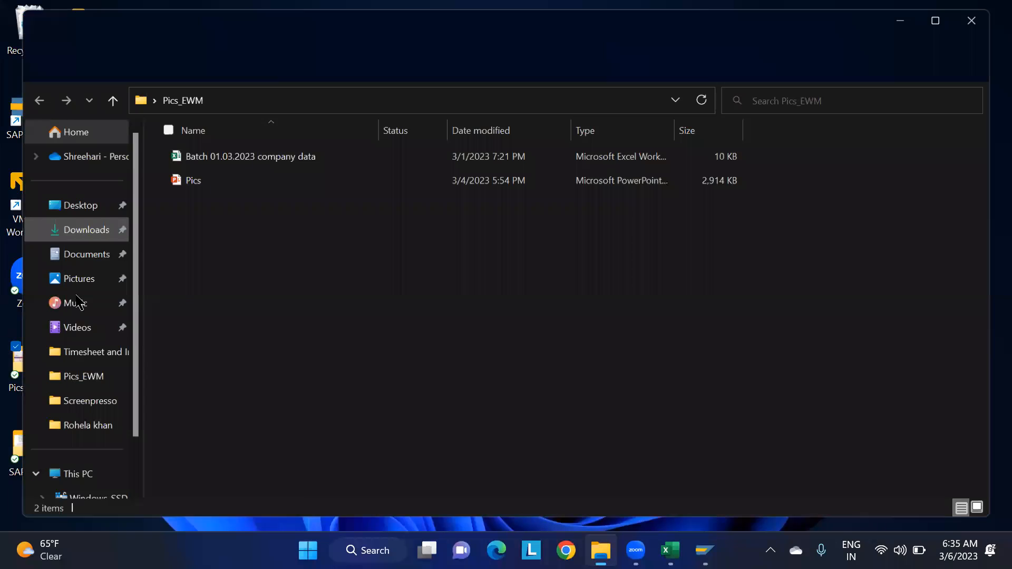
click(186, 179)
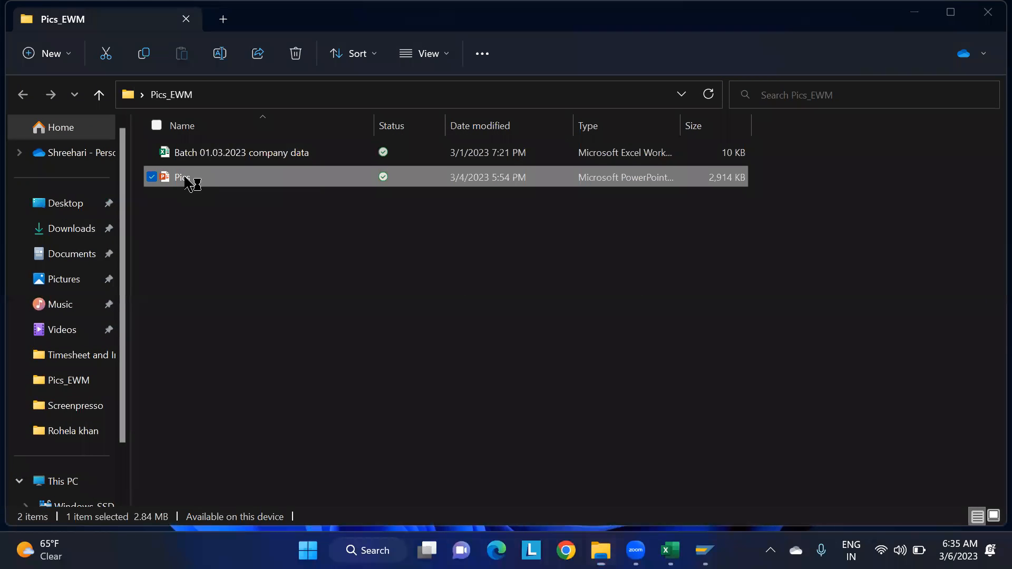
double_click(191, 180)
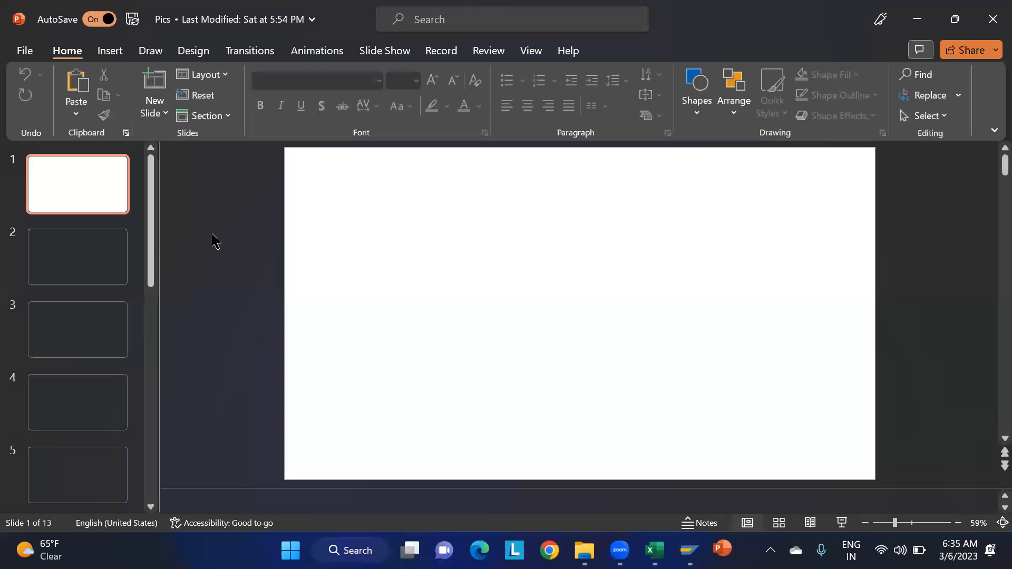
Go to slide 10, Org Structure / Master Data Integration, and present it in full-screen slide show.
scroll(68, 351, down, 3)
scroll(70, 352, down, 5)
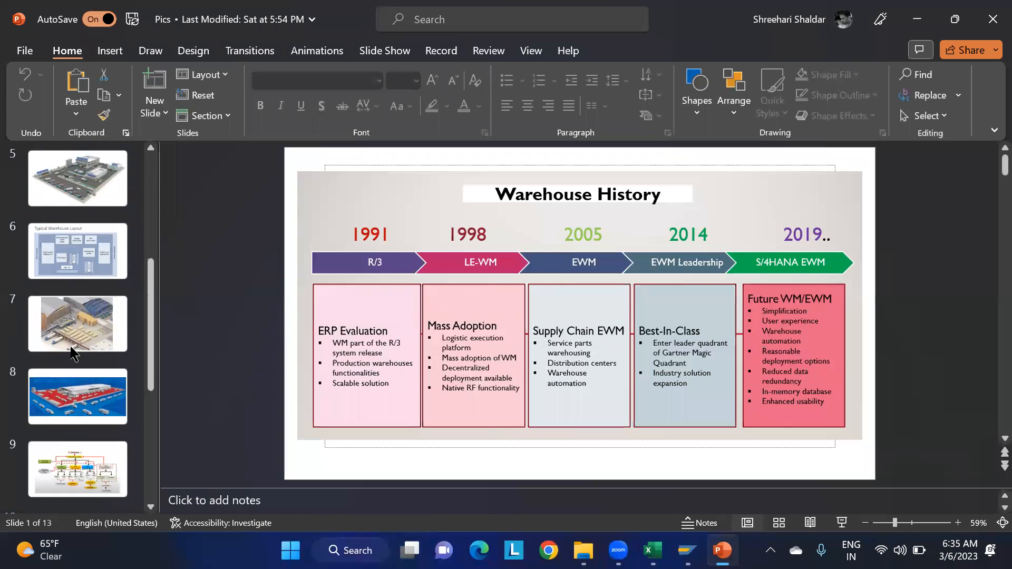
click(75, 371)
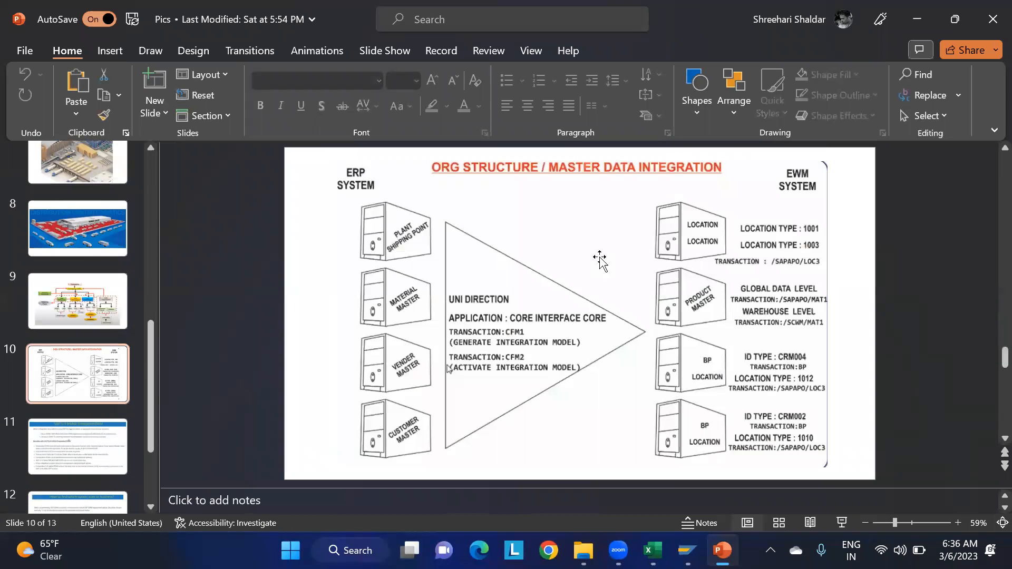
click(843, 524)
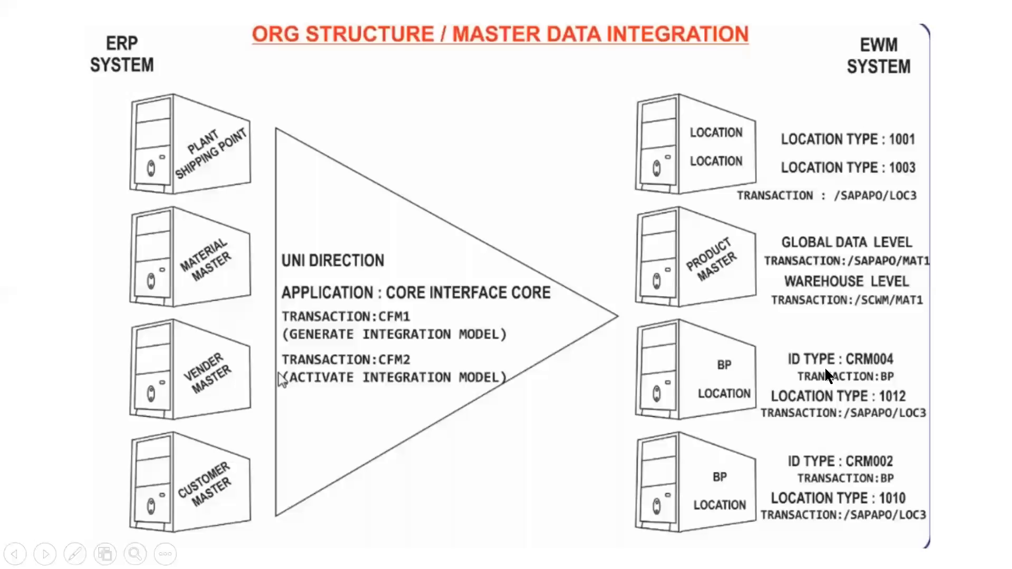